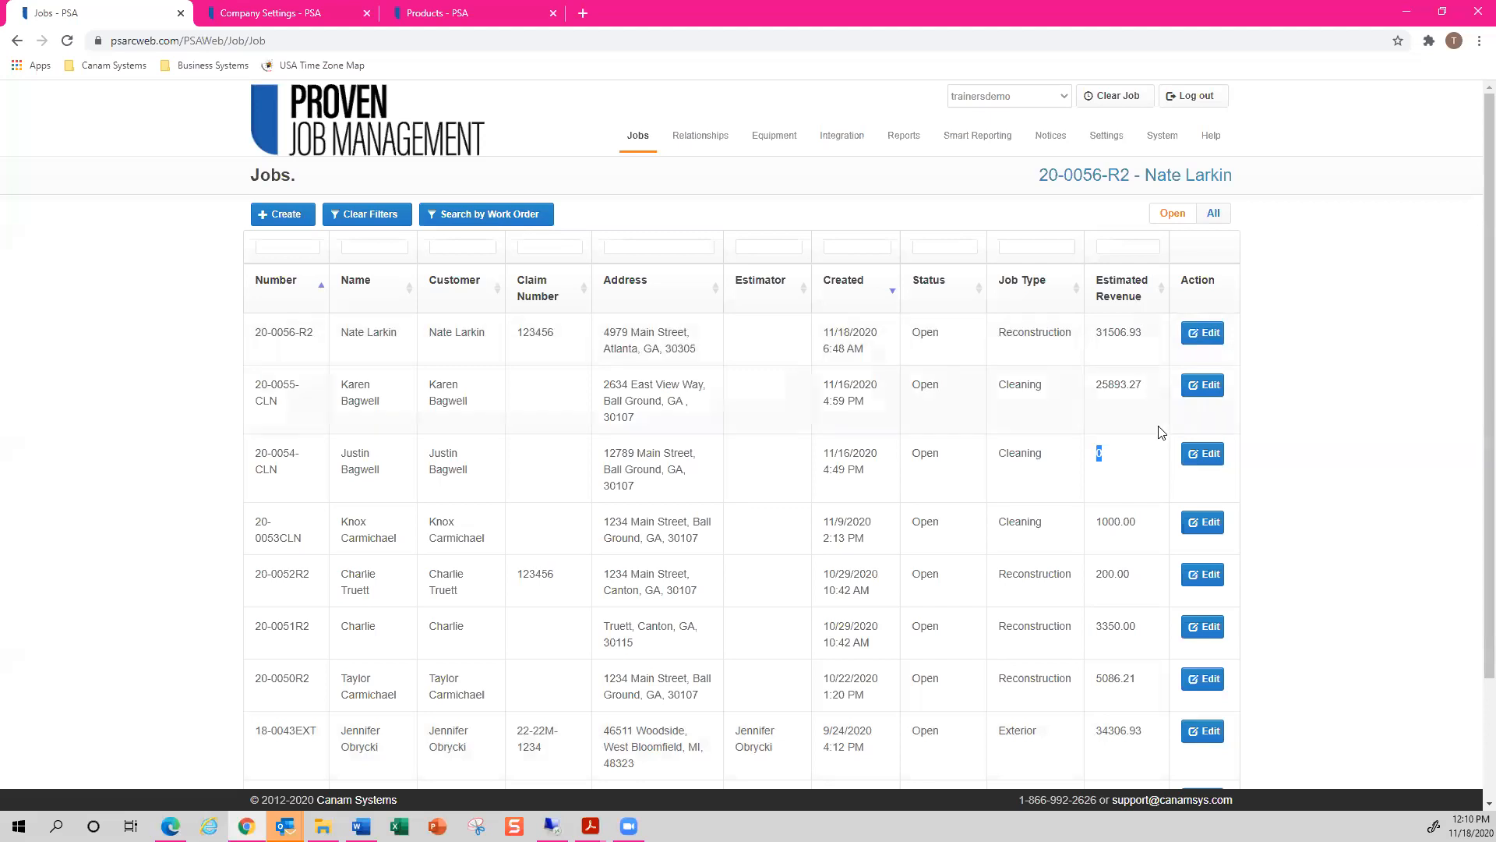
# Open the cleaning job with zero estimated revenue for editing and go to its work orders.
pyautogui.click(1200, 465)
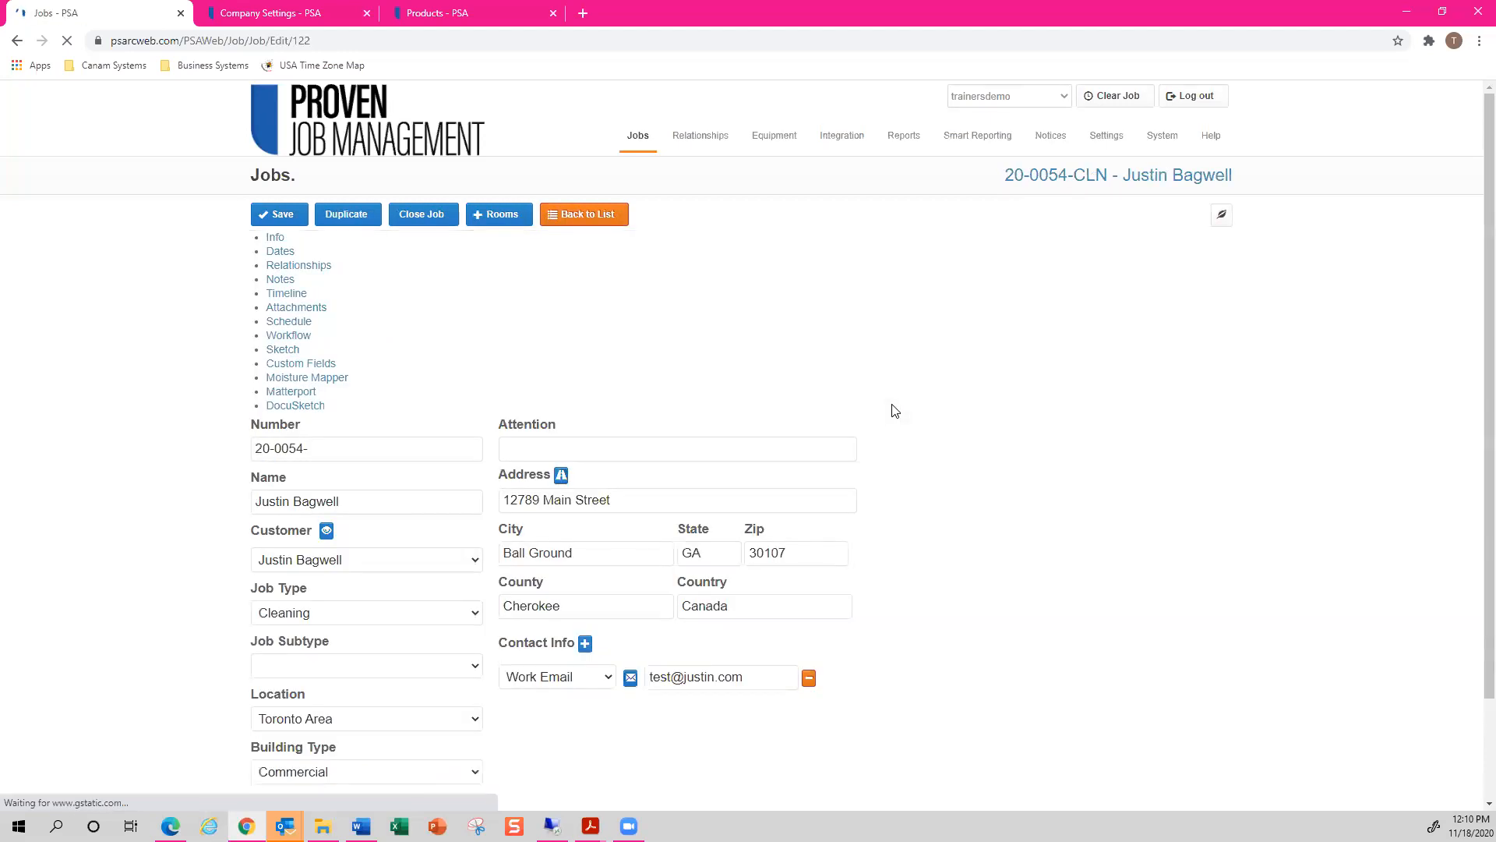
pyautogui.scroll(-1, 191, 371)
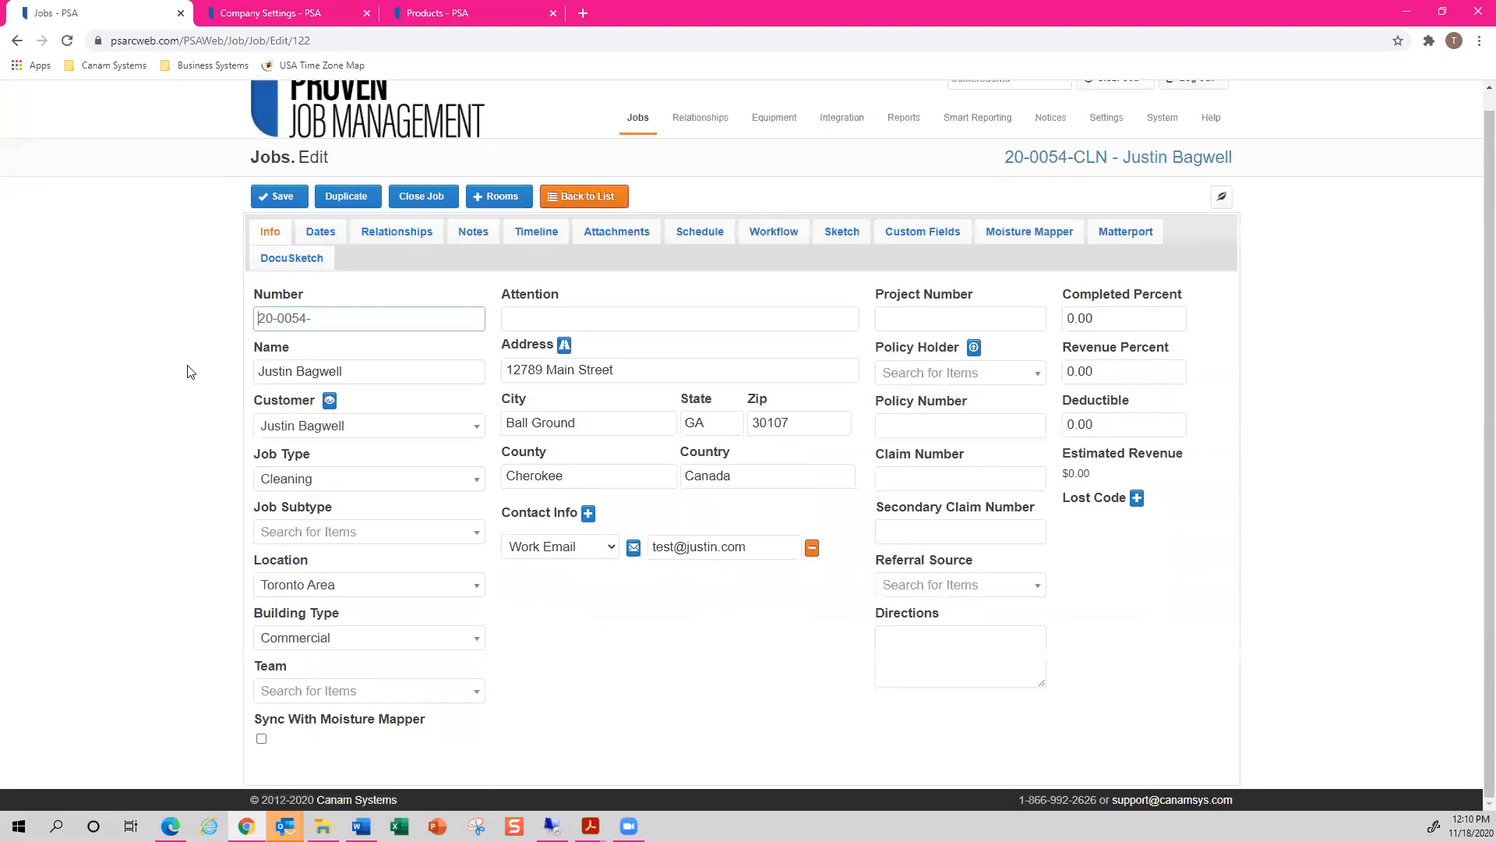
pyautogui.scroll(1, 188, 373)
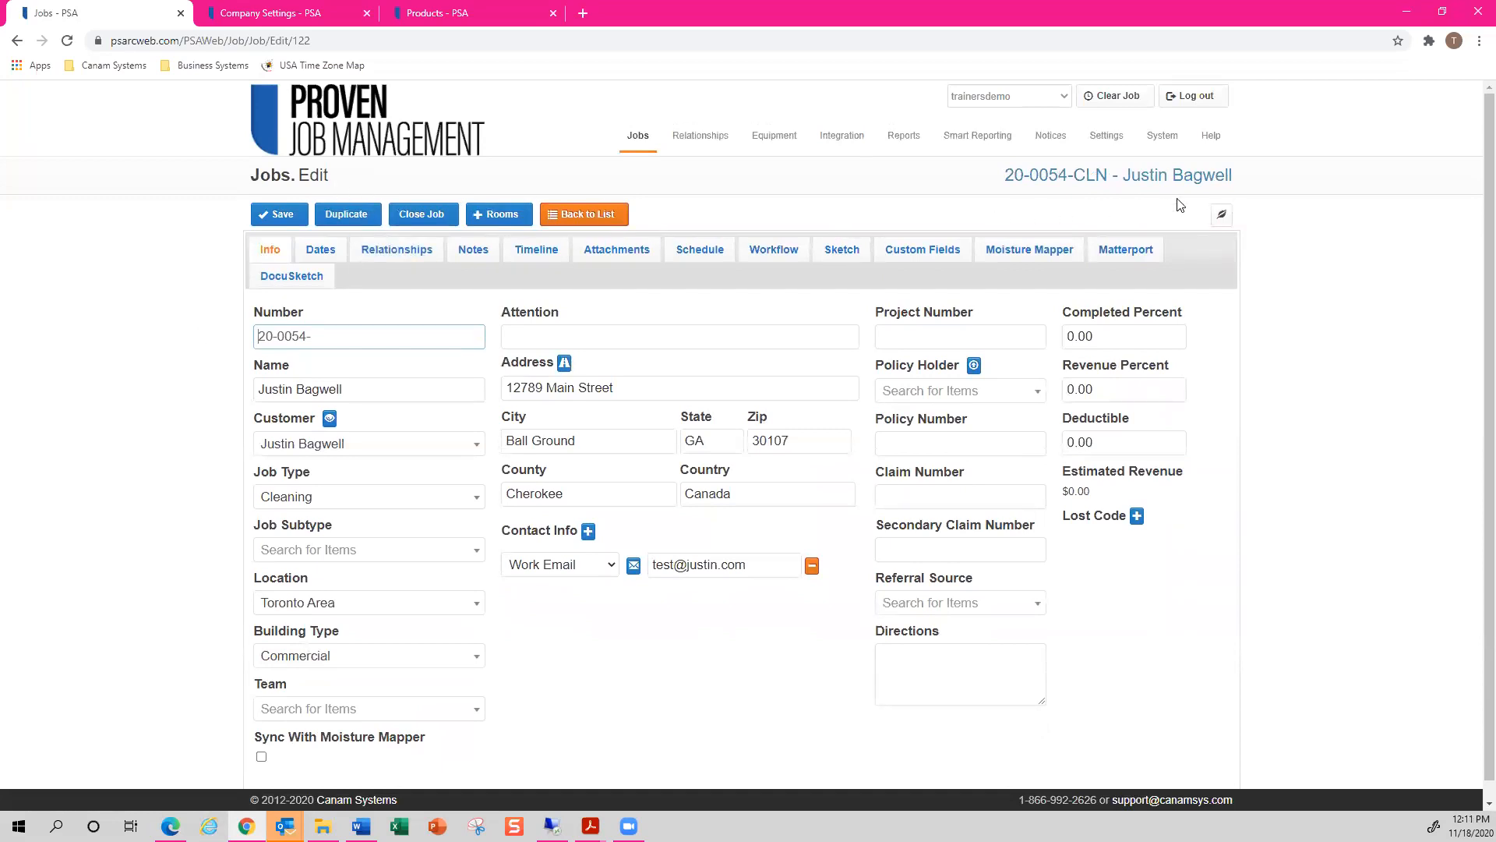
pyautogui.click(1211, 135)
pyautogui.click(1044, 205)
pyautogui.moveTo(639, 147)
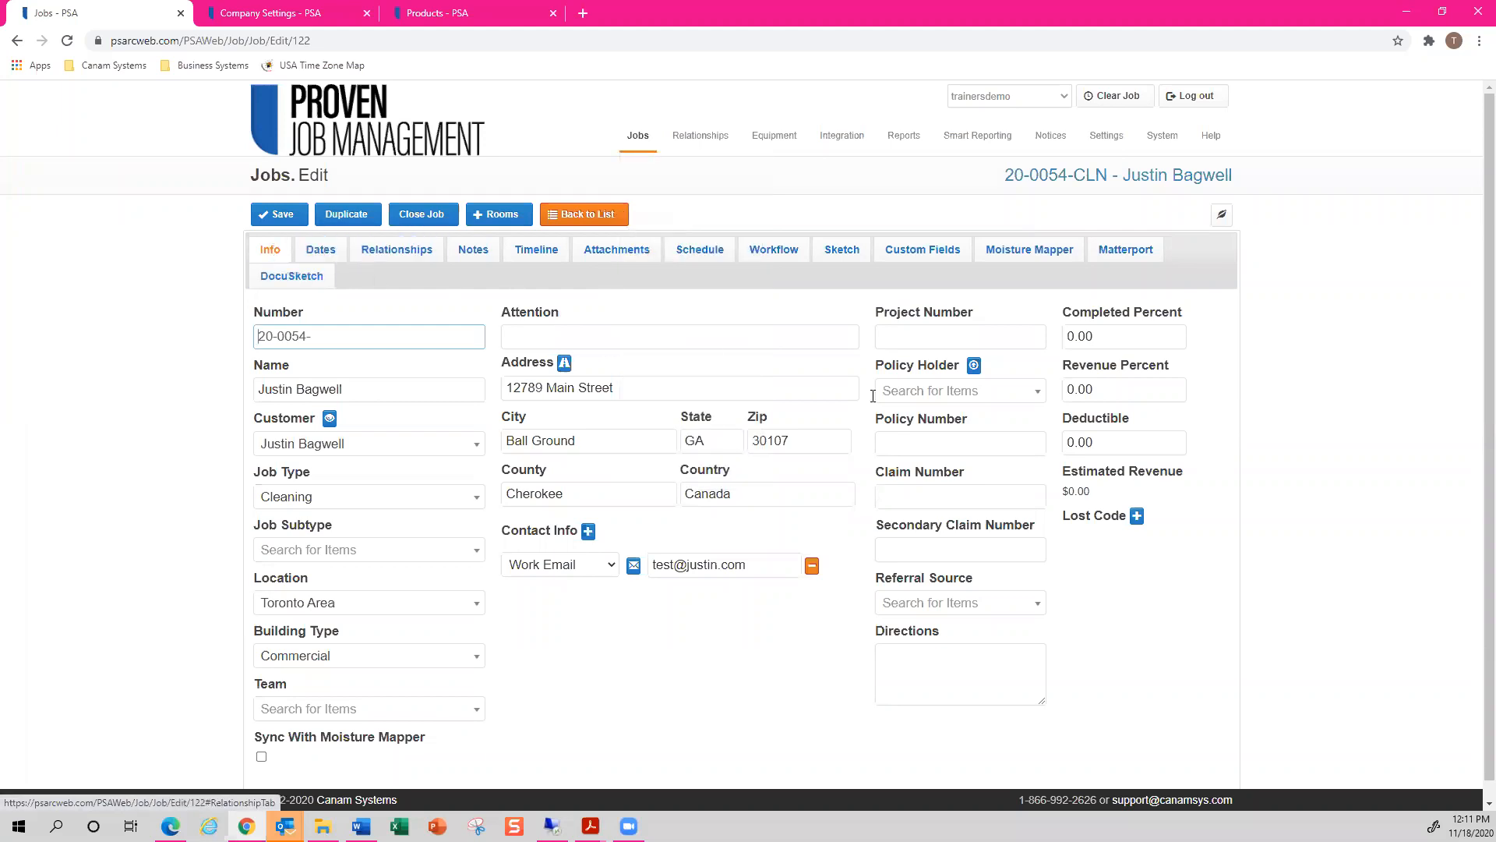
pyautogui.moveTo(1090, 492)
pyautogui.mouseDown()
pyautogui.moveTo(1062, 494)
pyautogui.moveTo(1092, 491)
pyautogui.mouseUp()
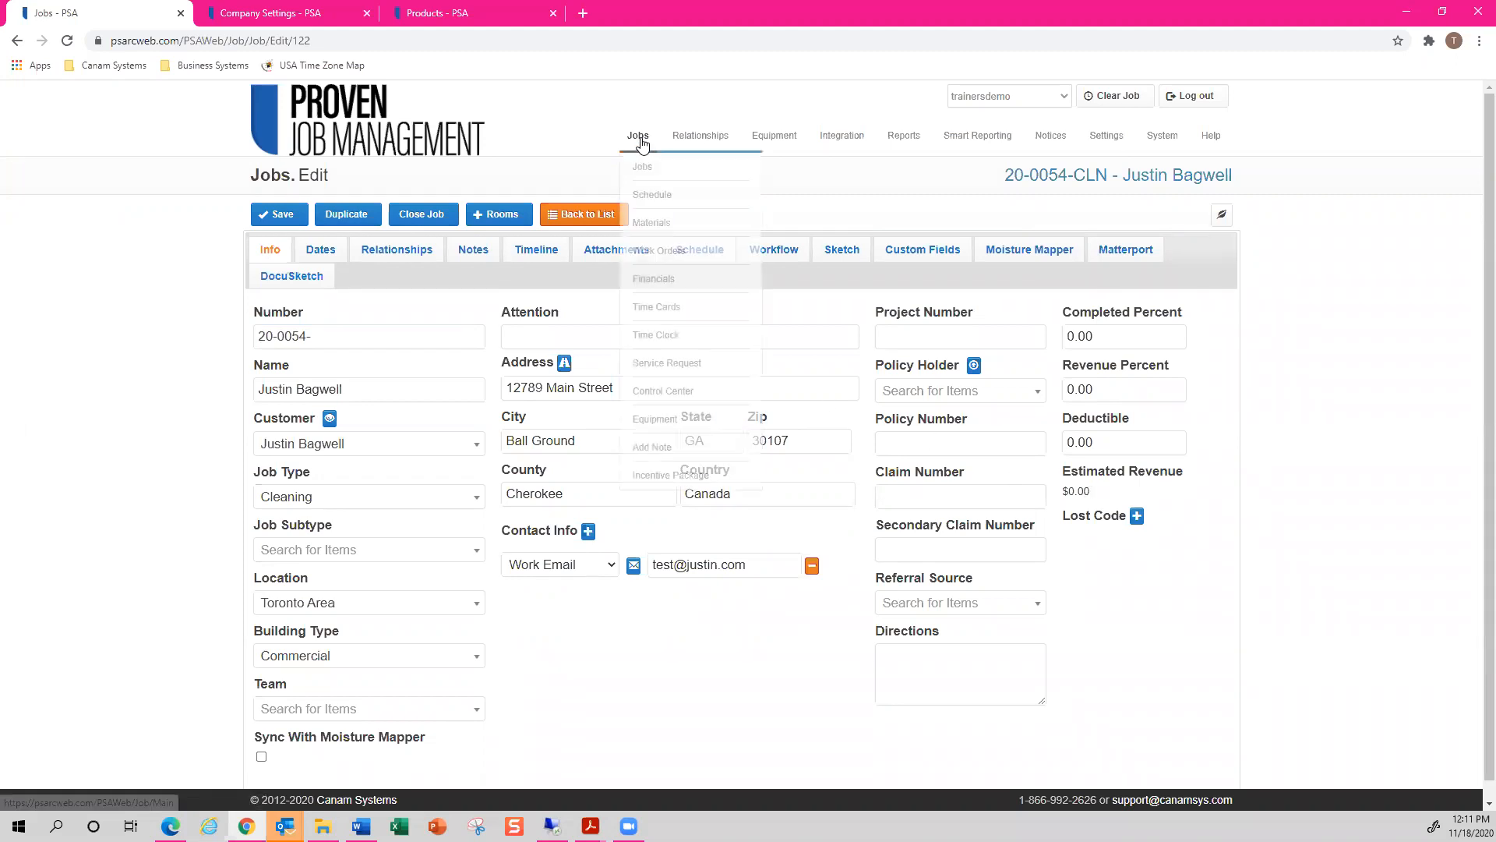
pyautogui.click(651, 252)
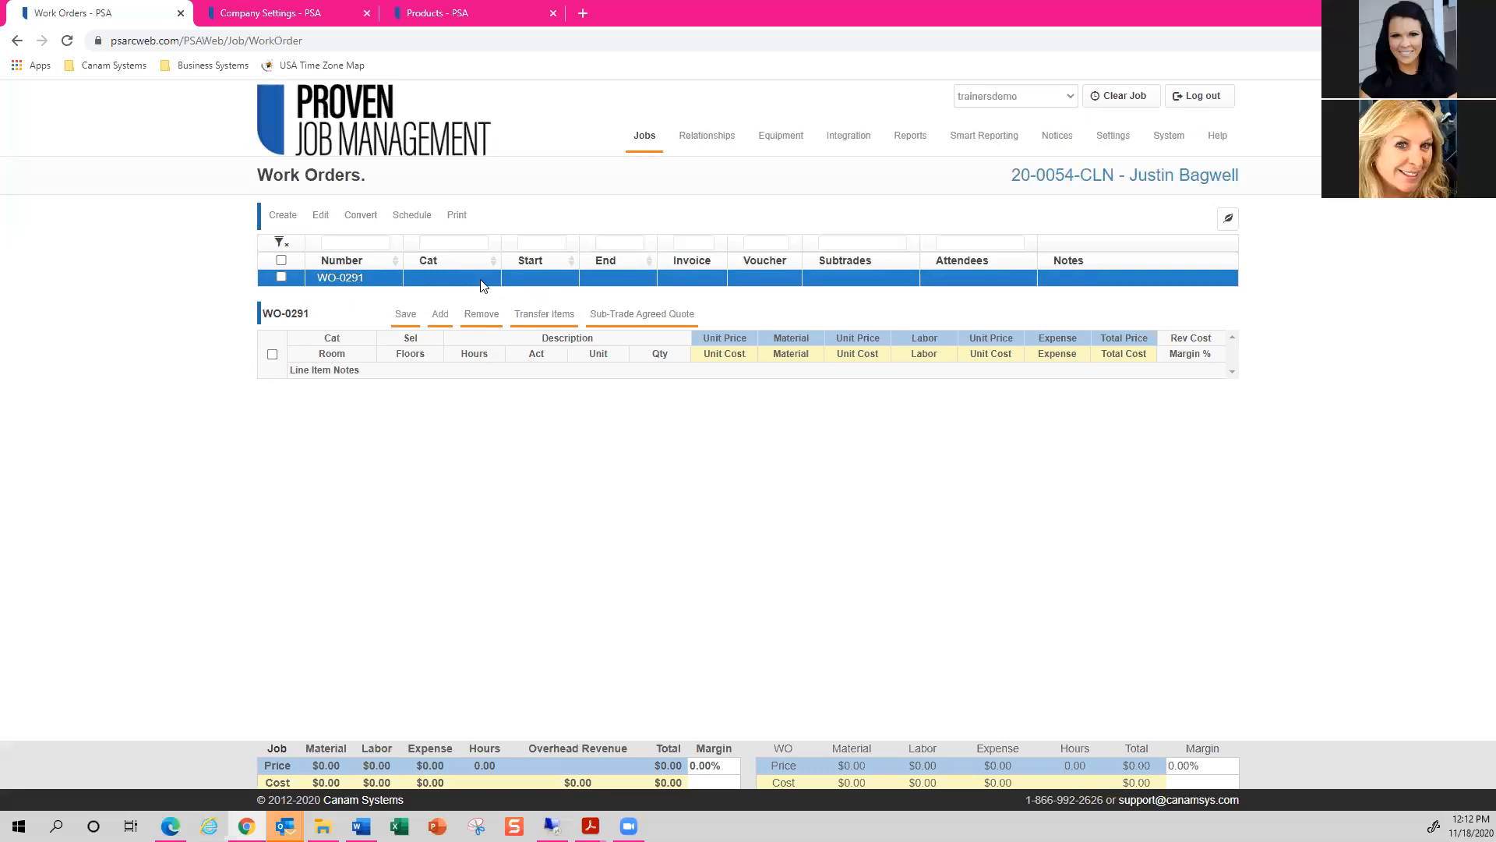
# Add a line item to the job's existing work order with the description "Estimated Revenue".
pyautogui.click(441, 315)
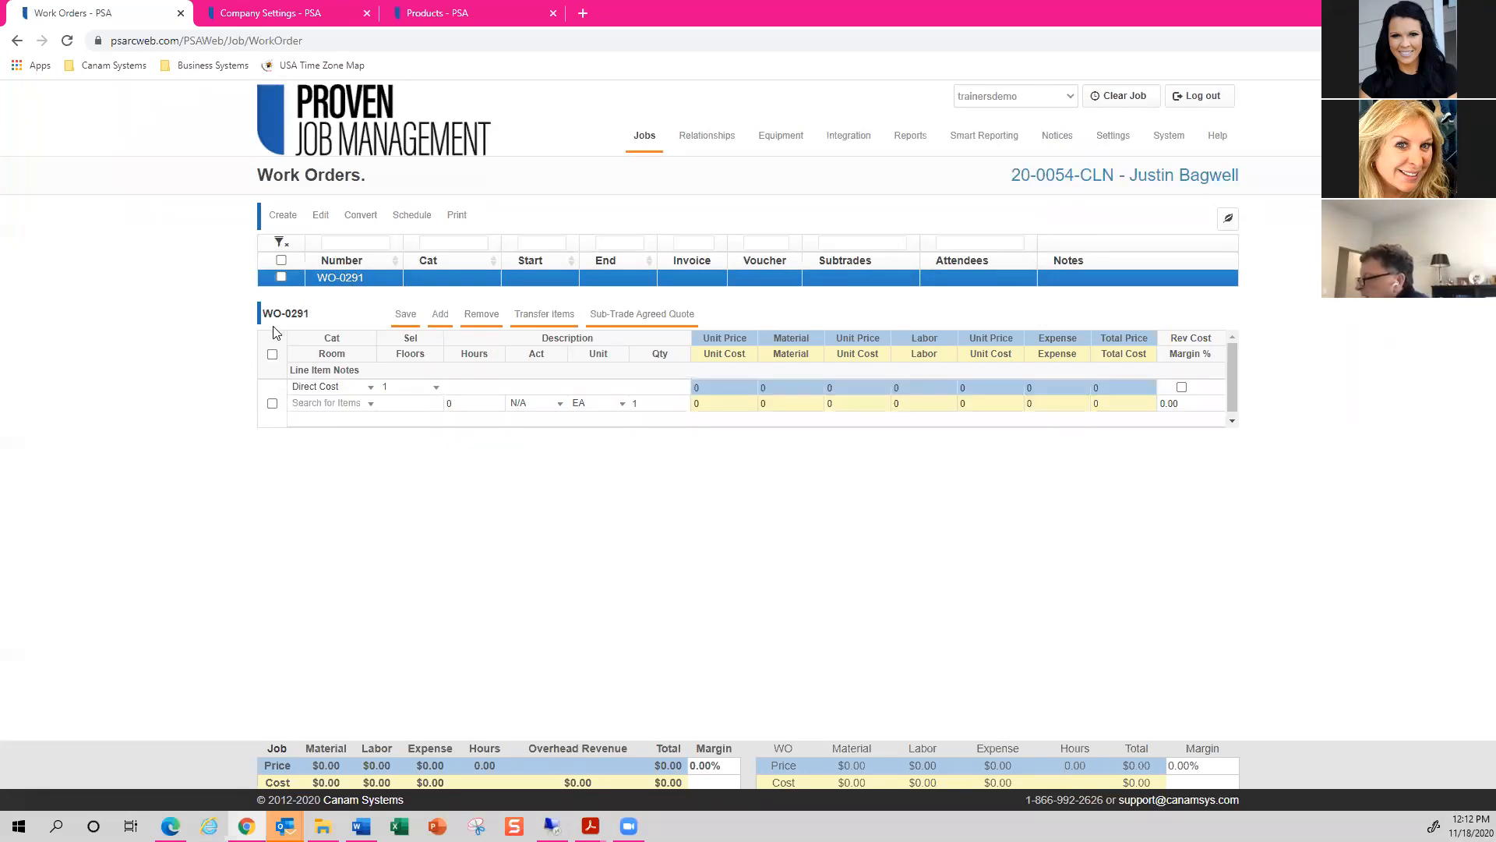
pyautogui.moveTo(319, 315); pyautogui.dragTo(289, 315)
pyautogui.click(330, 325)
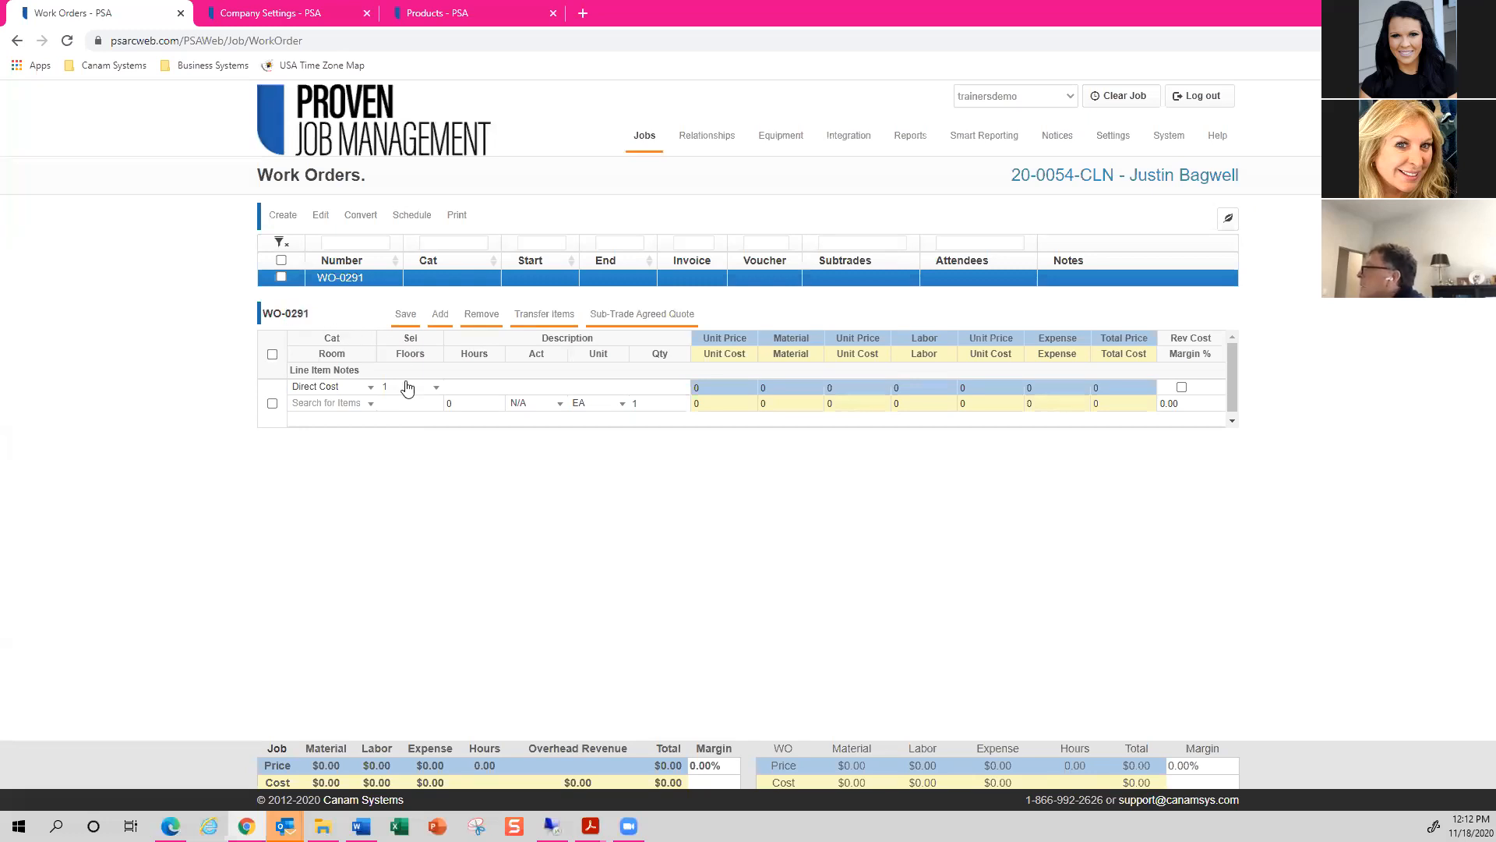
pyautogui.click(481, 389)
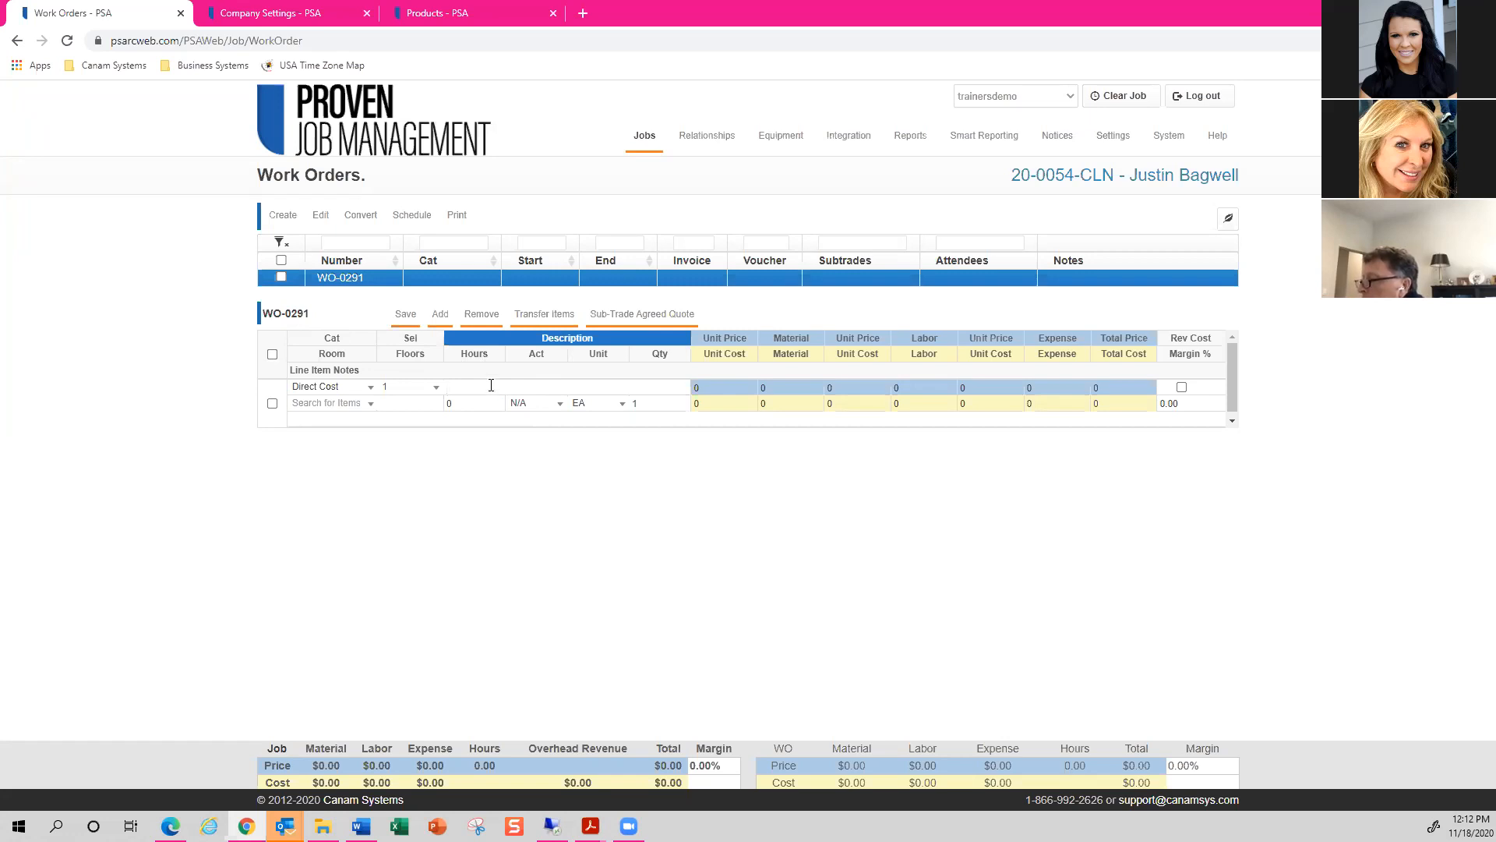
pyautogui.write('mated Revenue')
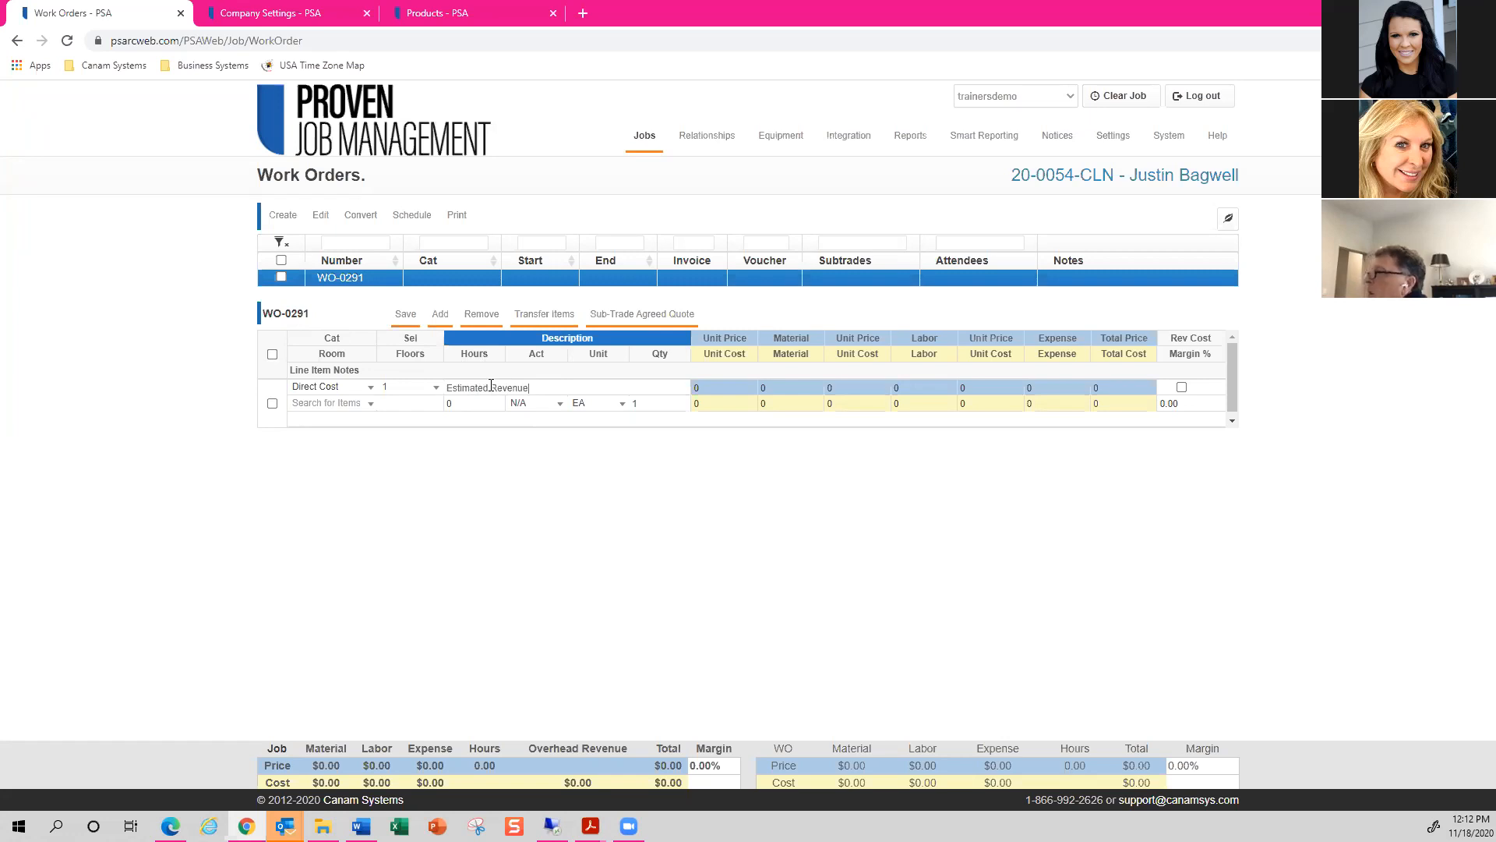
# Enter "Test" as the line item note for the Estimated Revenue item, keeping the Direct Cost category.
pyautogui.click(320, 420)
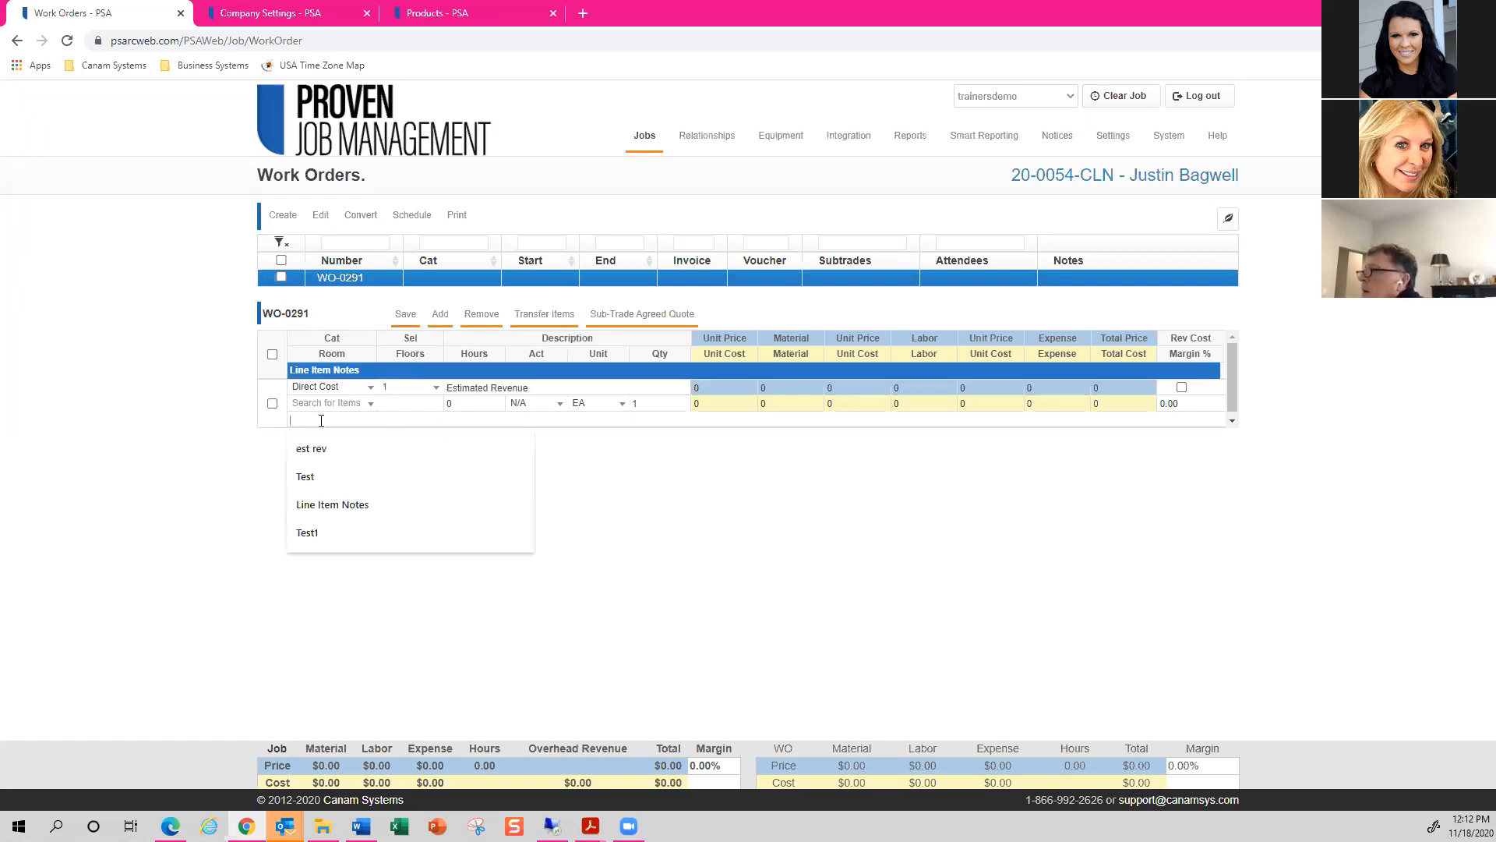
pyautogui.click(317, 434)
pyautogui.click(320, 421)
pyautogui.click(323, 389)
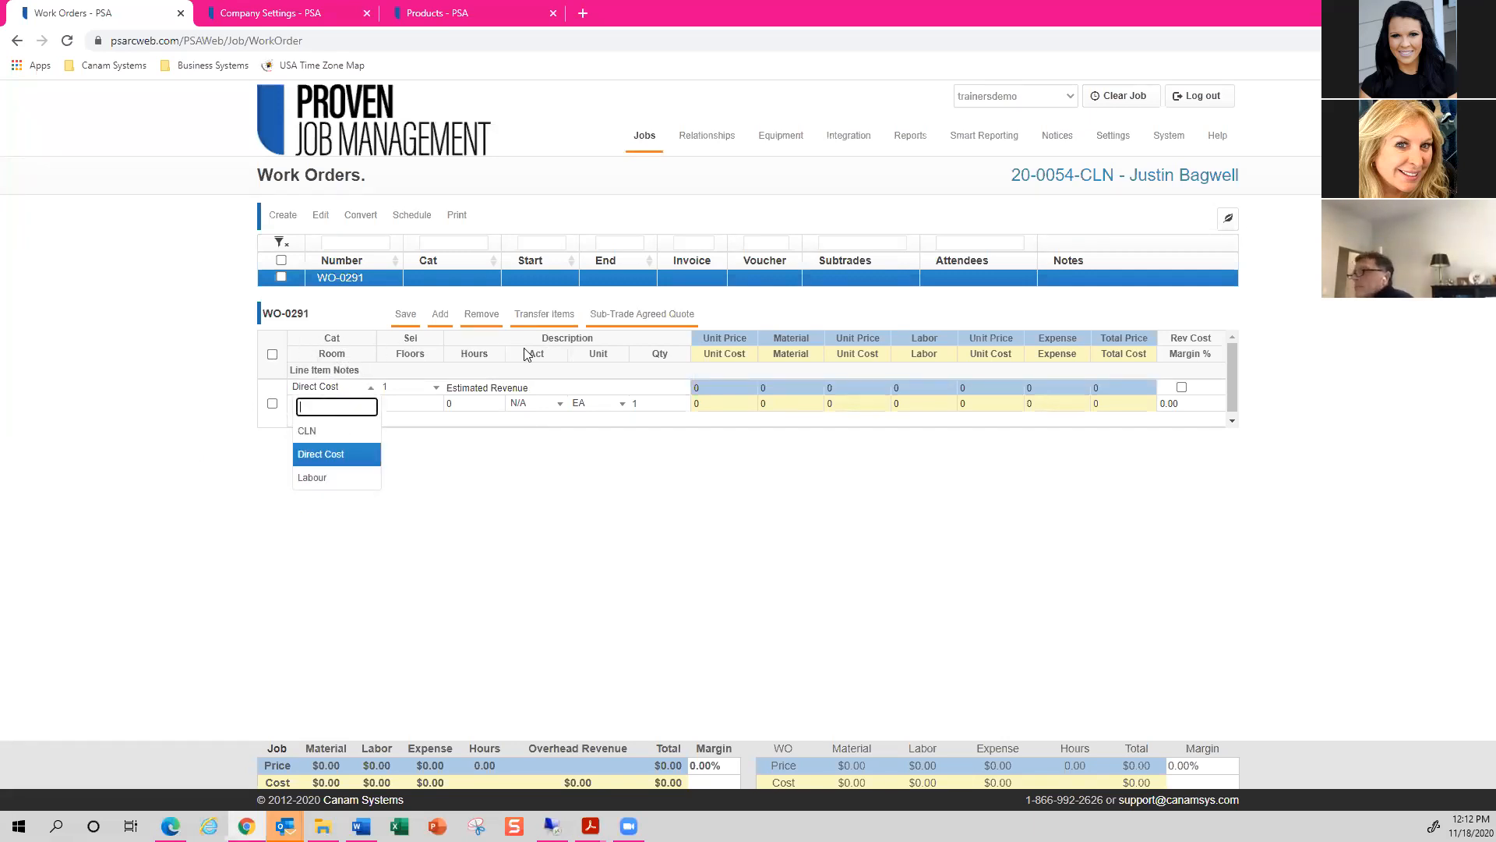
pyautogui.click(481, 390)
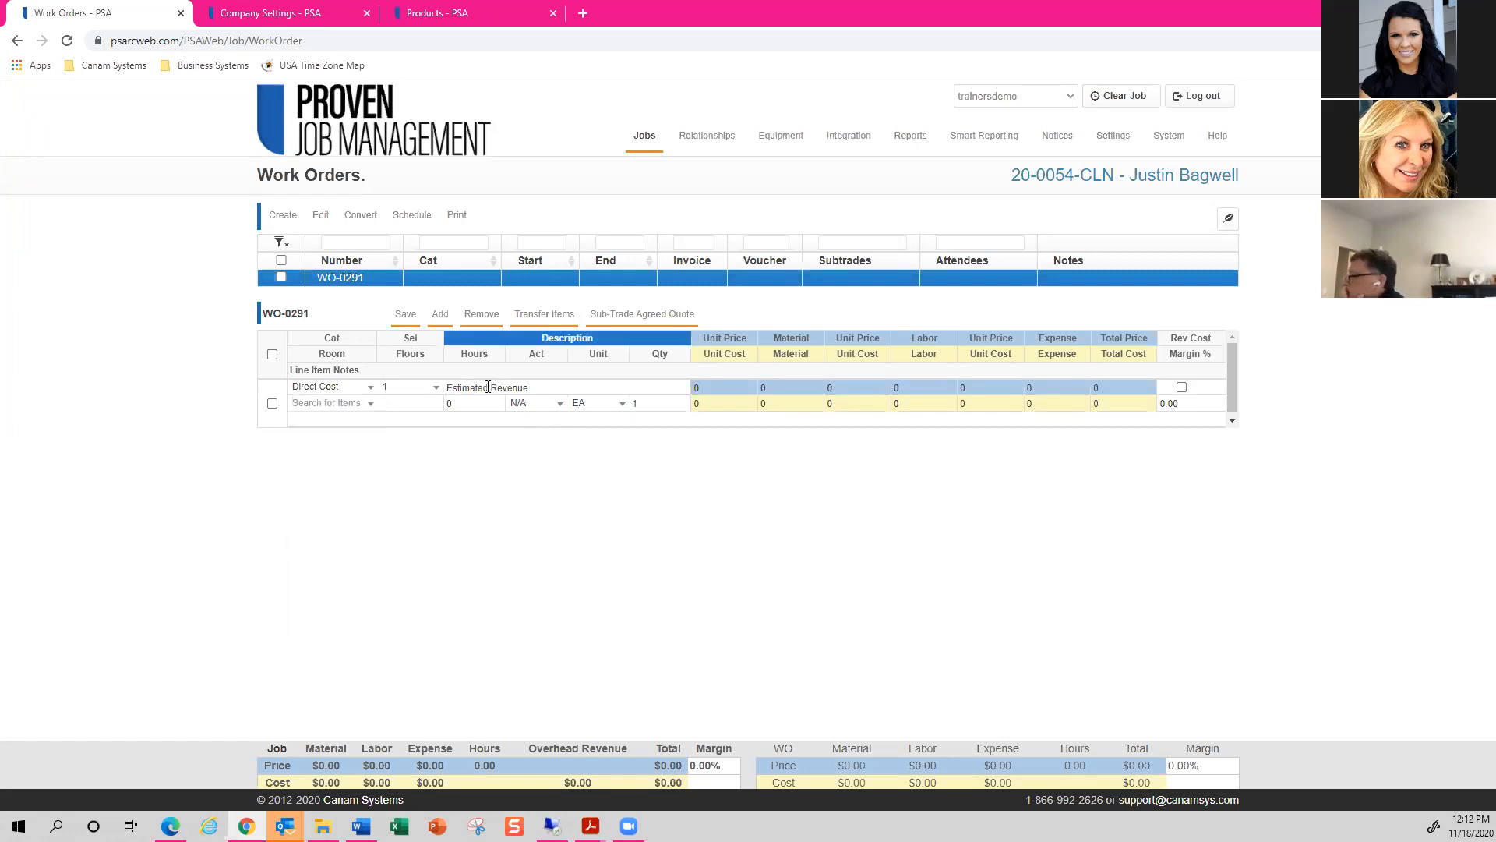
pyautogui.click(389, 424)
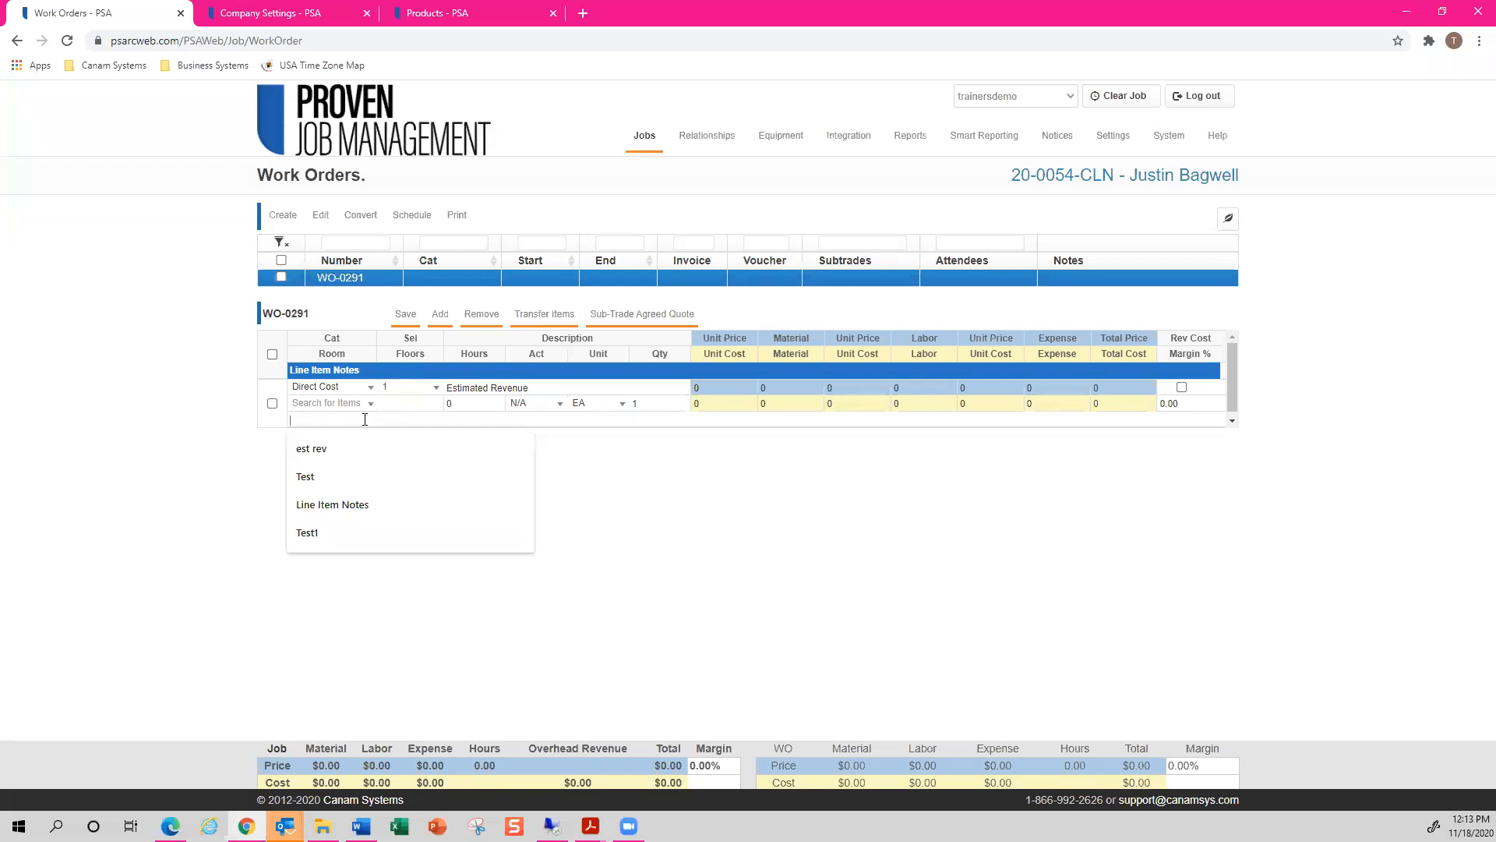
pyautogui.write('Test')
pyautogui.click(374, 448)
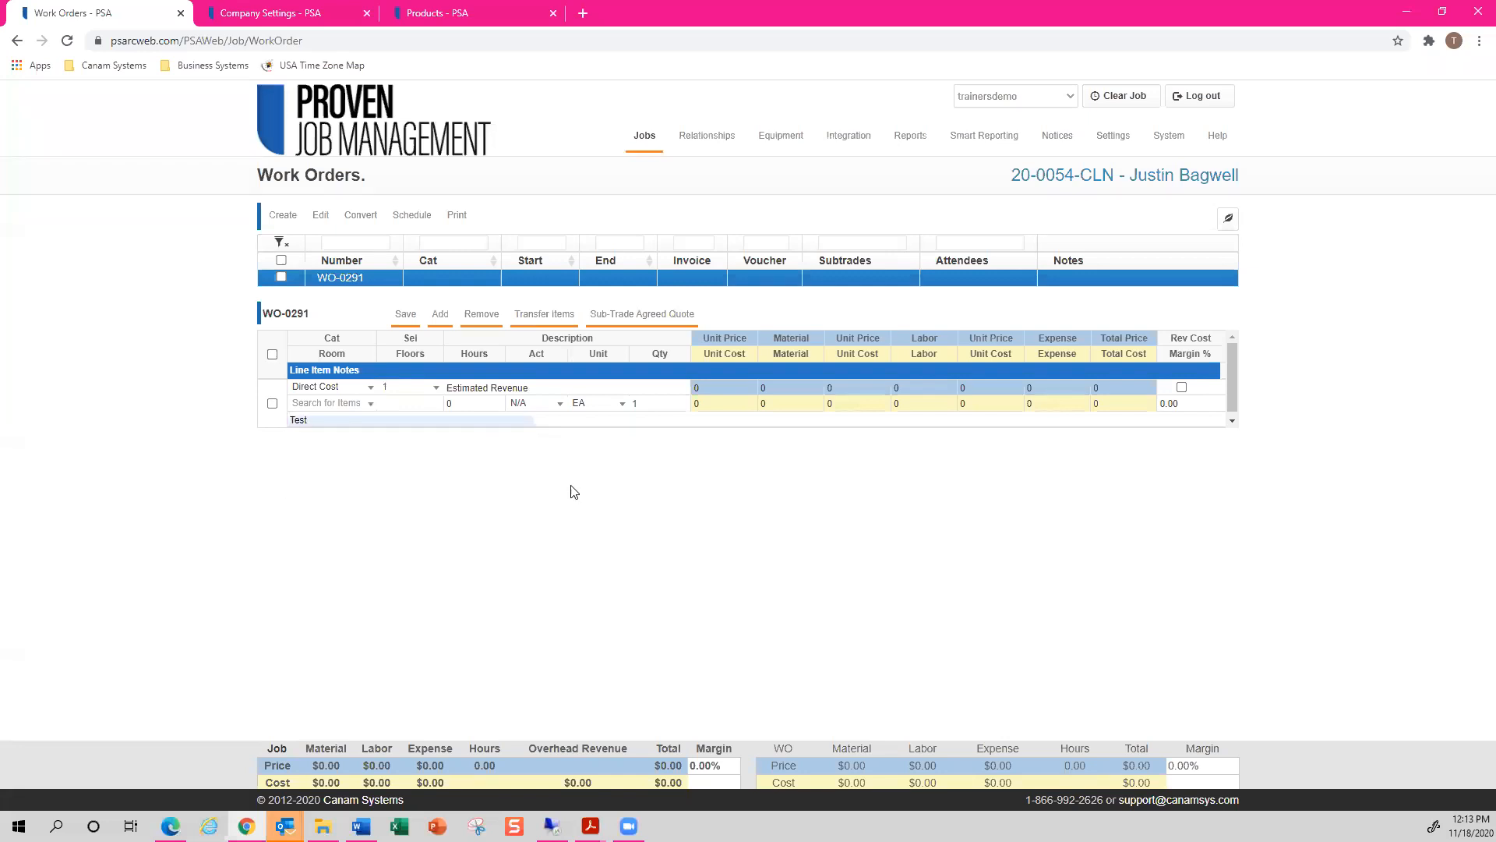
# Set the Estimated Revenue item's material price to 5000 and save the work order.
pyautogui.click(782, 391)
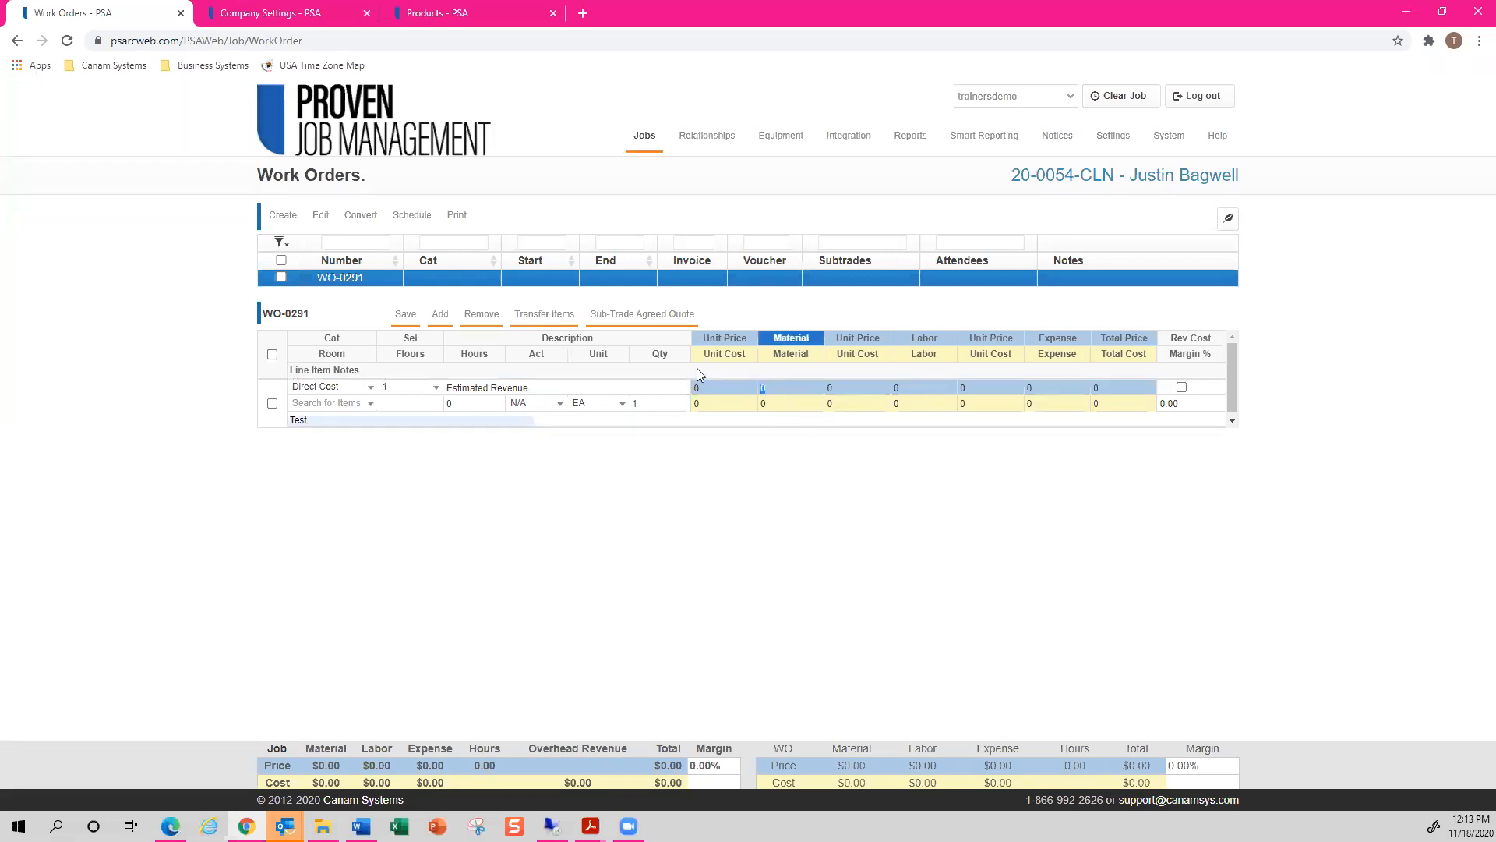
pyautogui.write('5000')
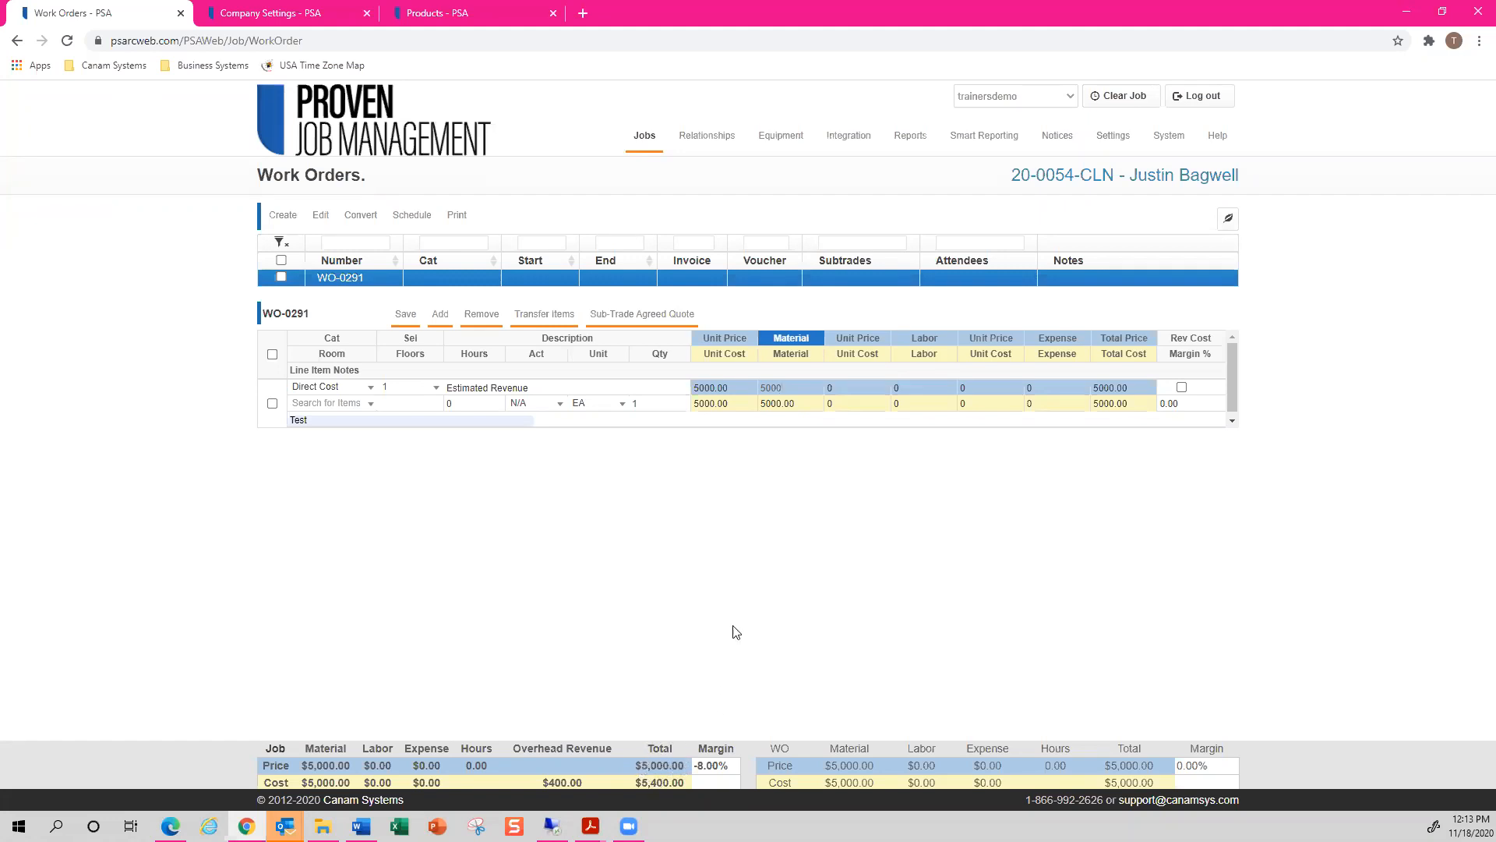
pyautogui.click(763, 600)
pyautogui.click(413, 319)
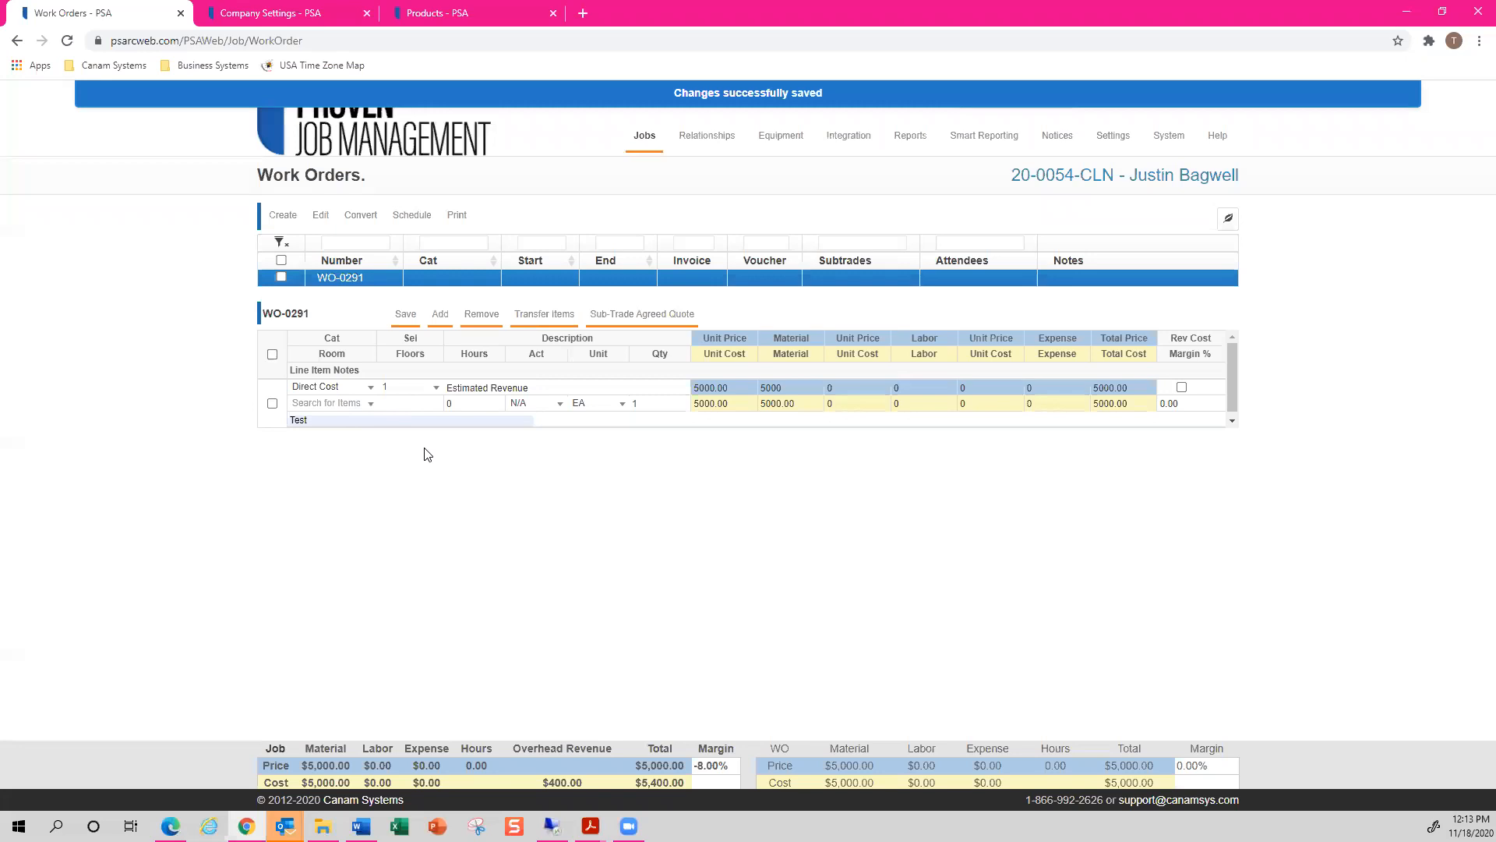
# Create a second work order for the job and add a line item described as "Sub-Trade".
pyautogui.click(278, 218)
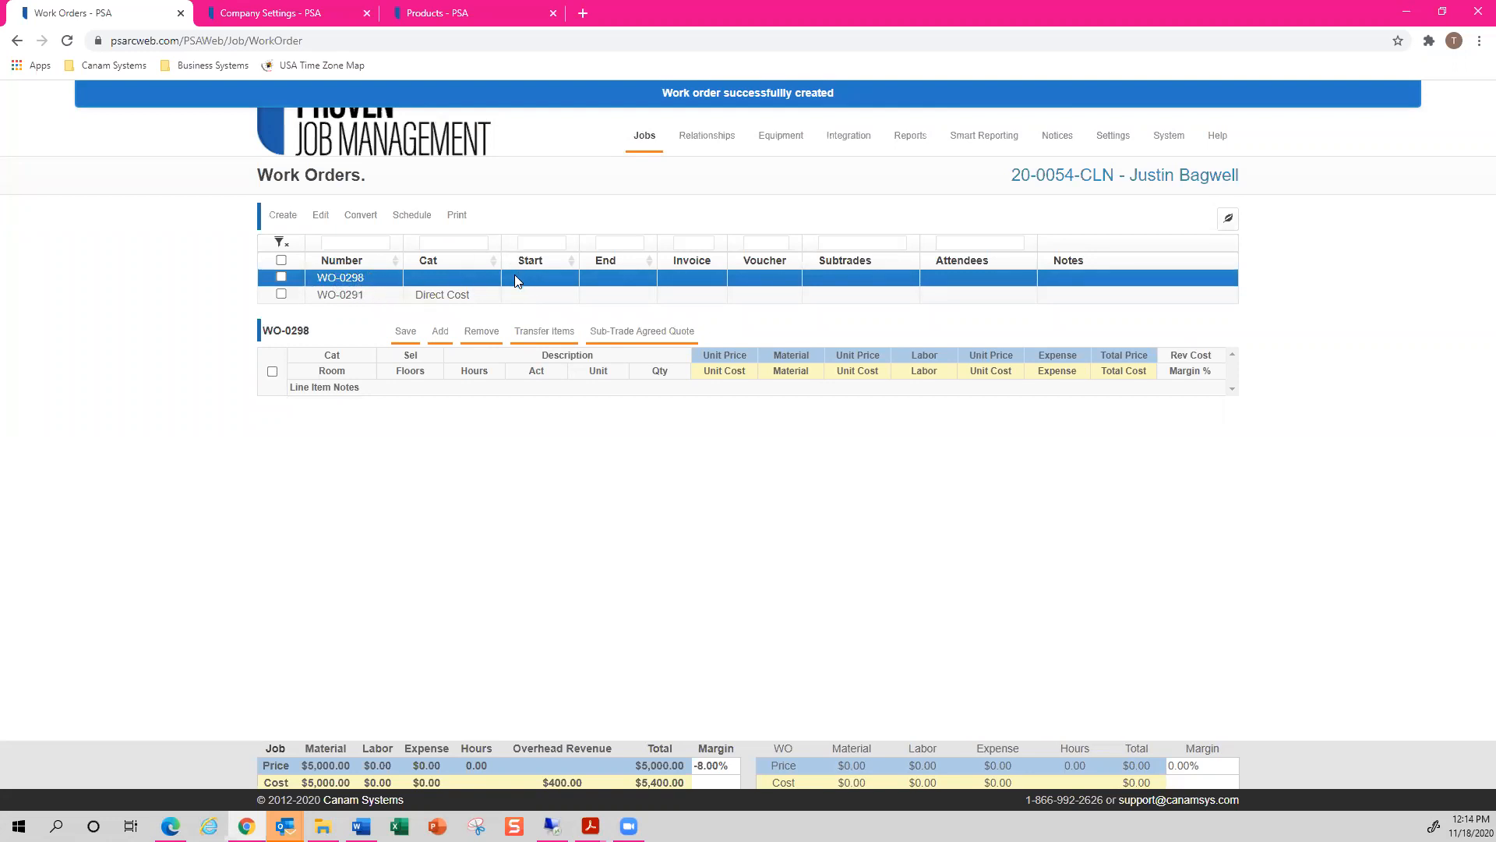
pyautogui.click(439, 333)
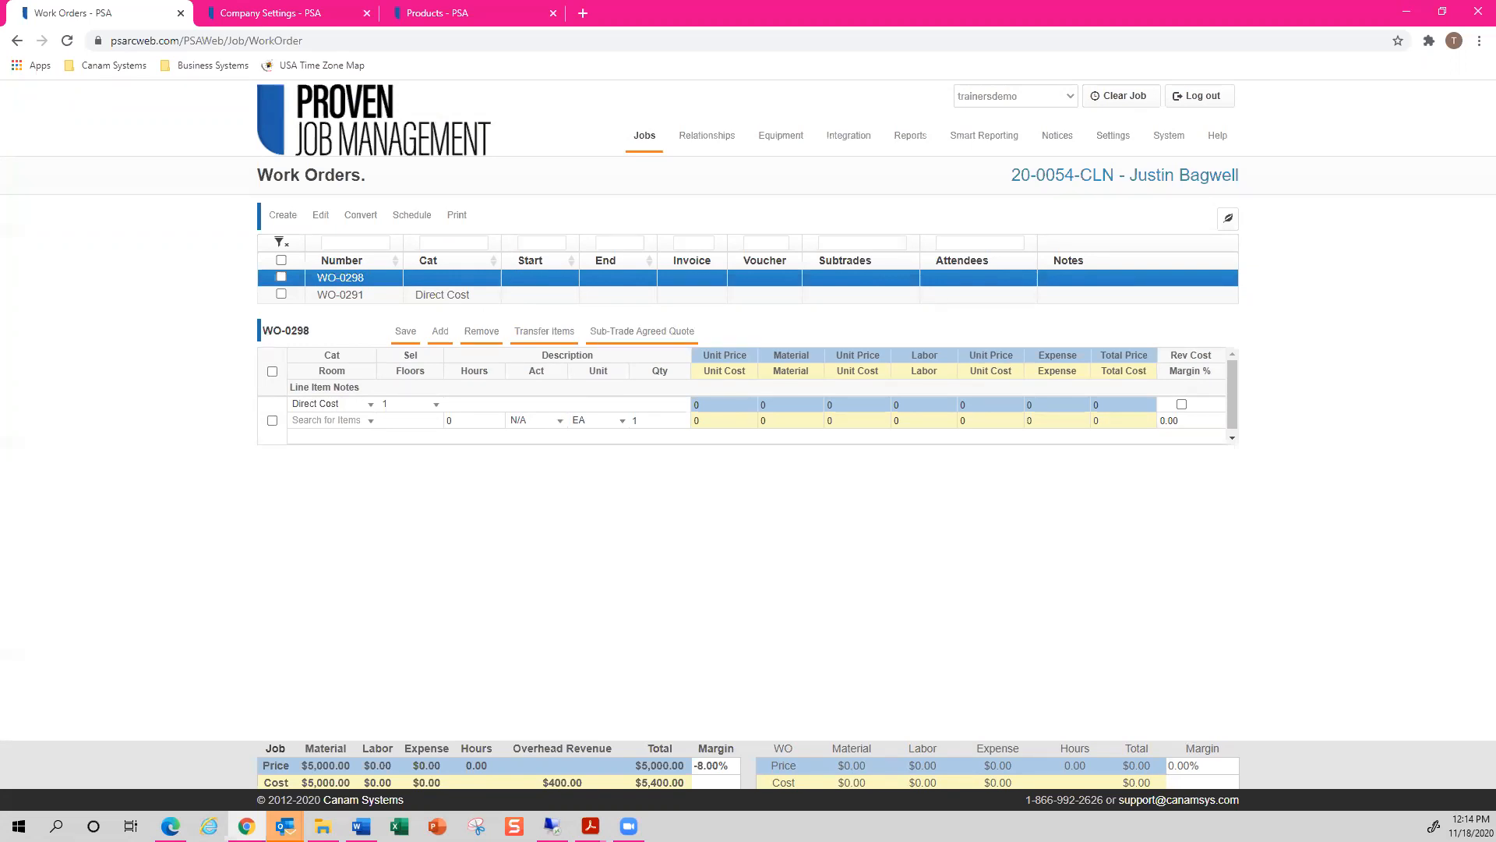
pyautogui.hotkey('alt', 'Tab')
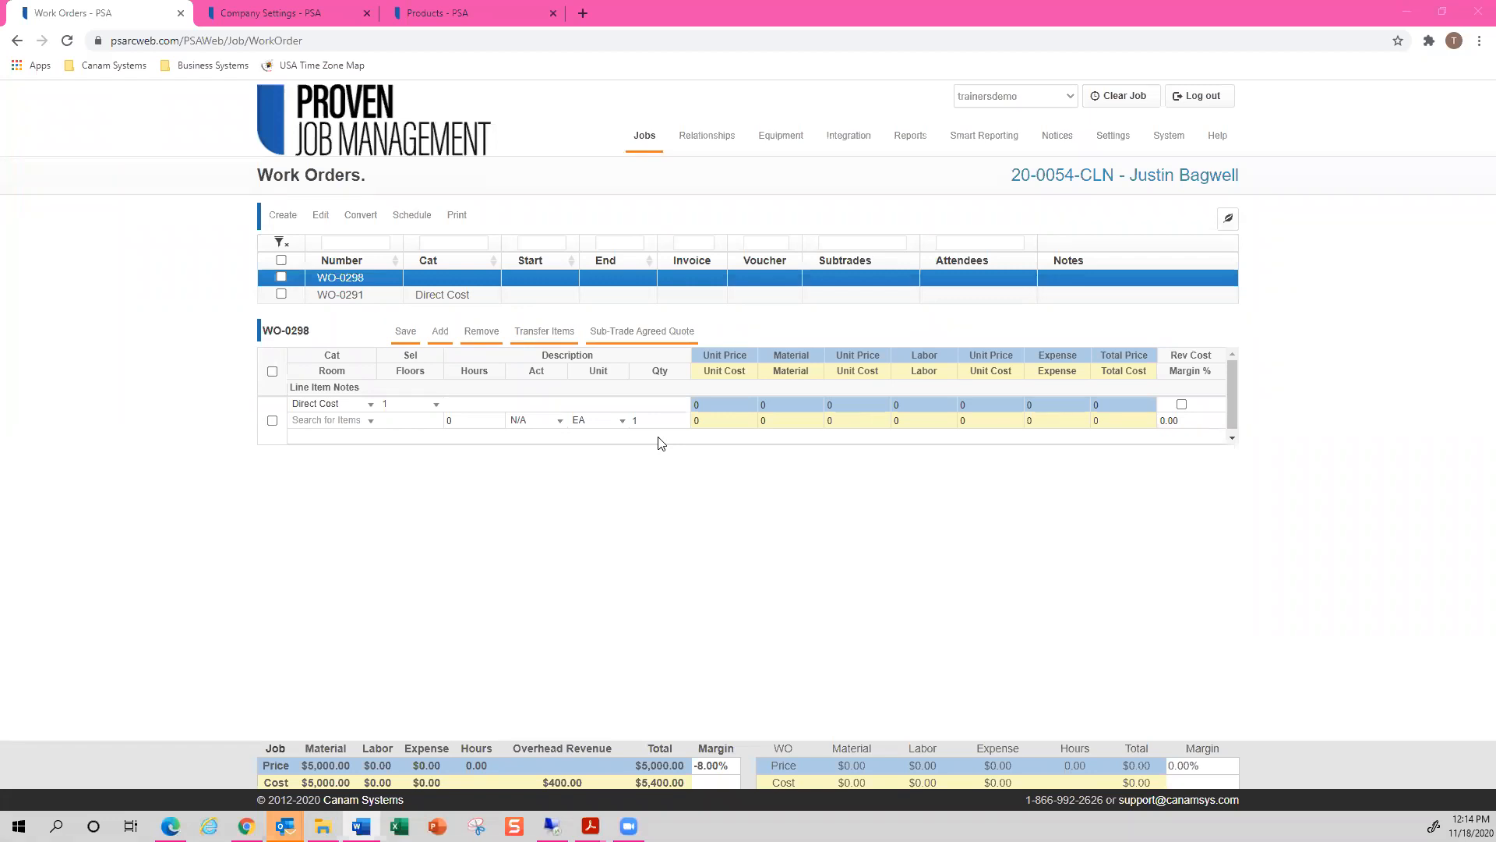
pyautogui.click(520, 403)
pyautogui.write('Sub-Trade')
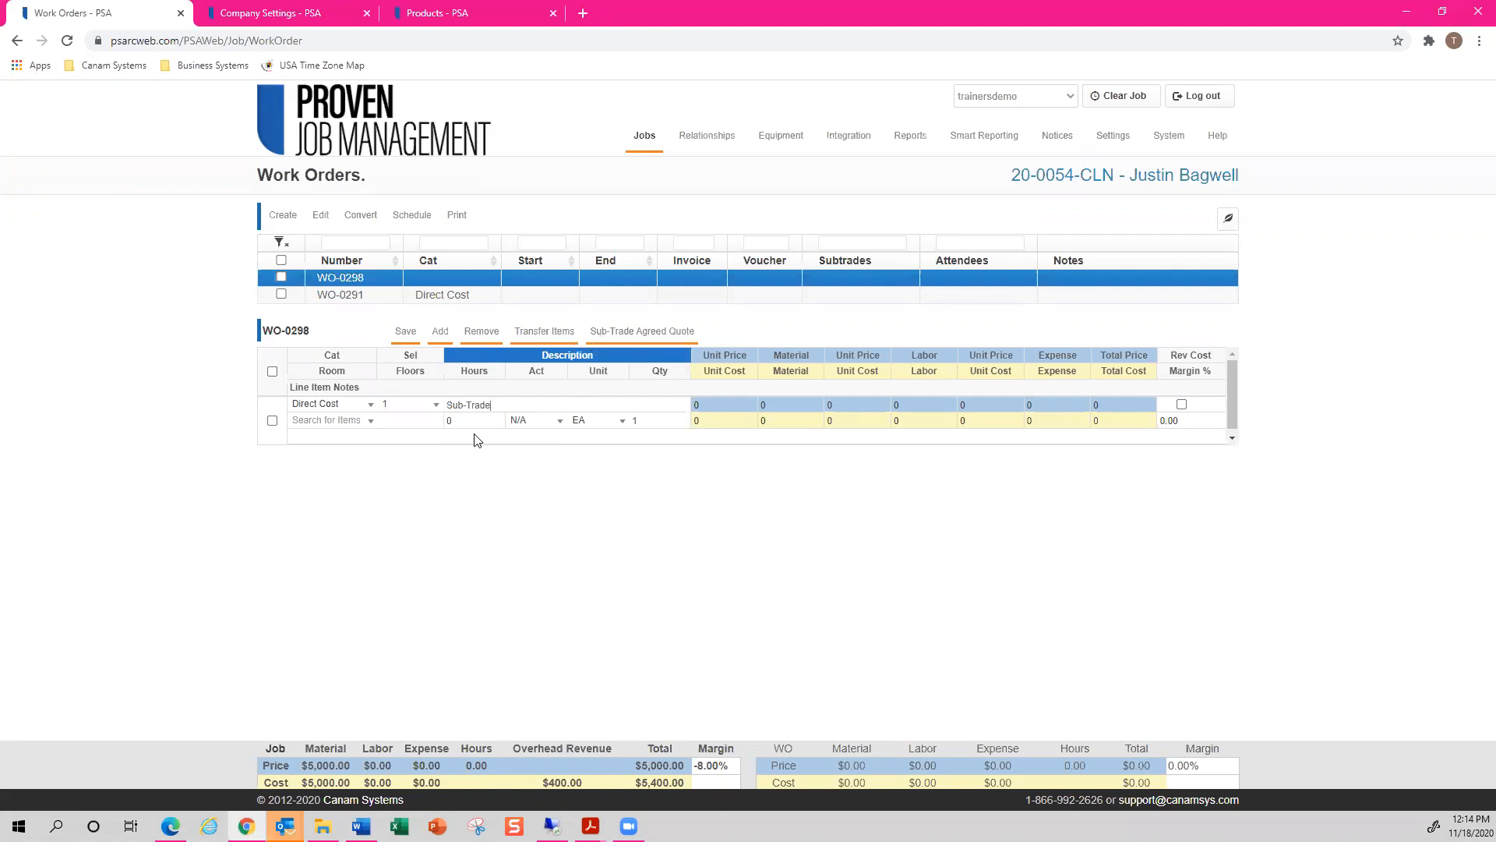
# Apply a Sub-Trade Agreed Quote of 1500 to the new work order, accept the confirmation, and save it.
pyautogui.click(600, 333)
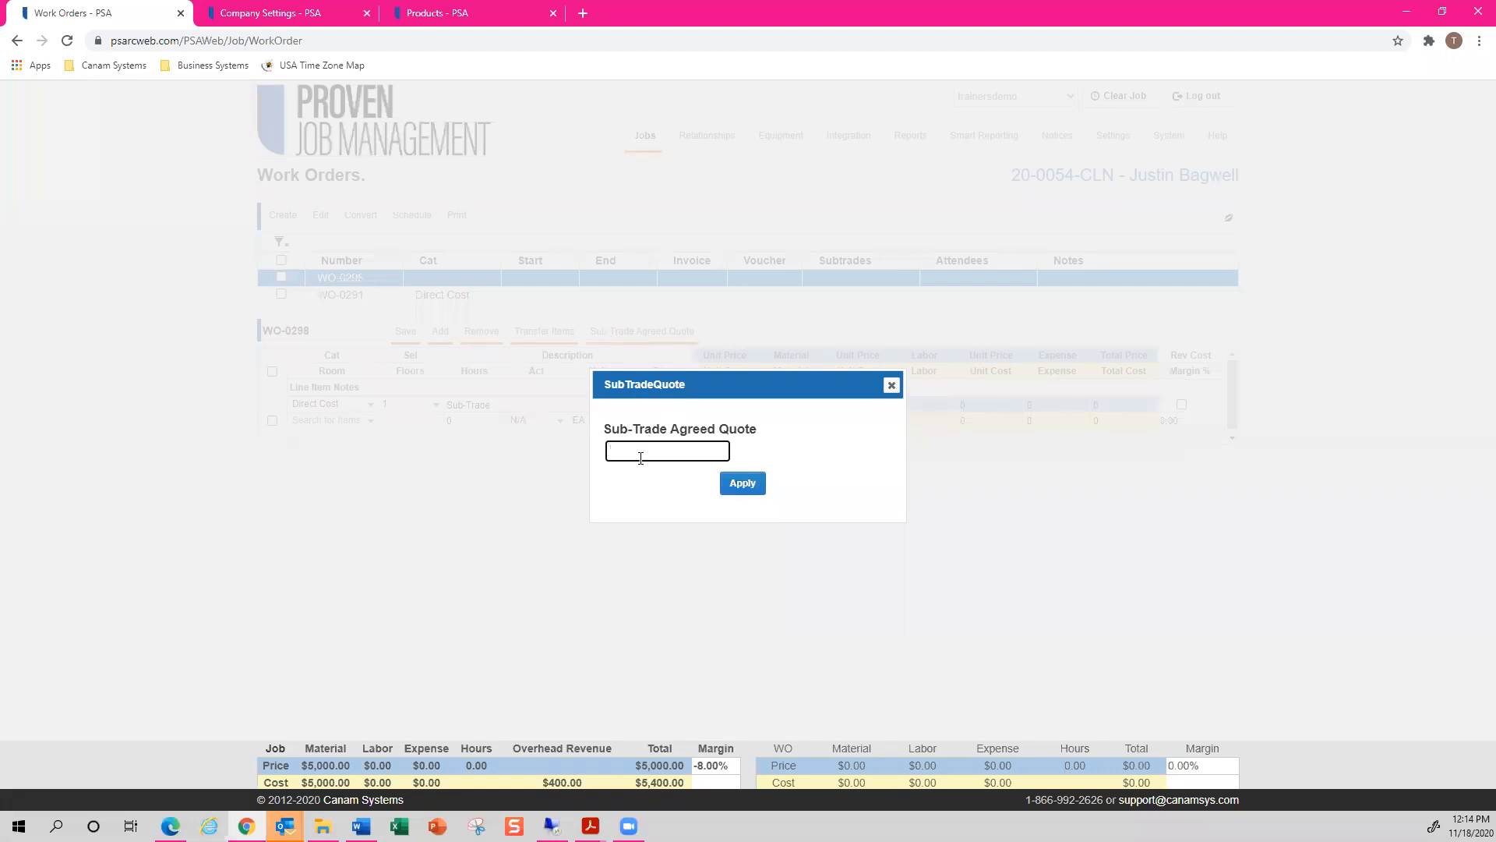
pyautogui.write('1500')
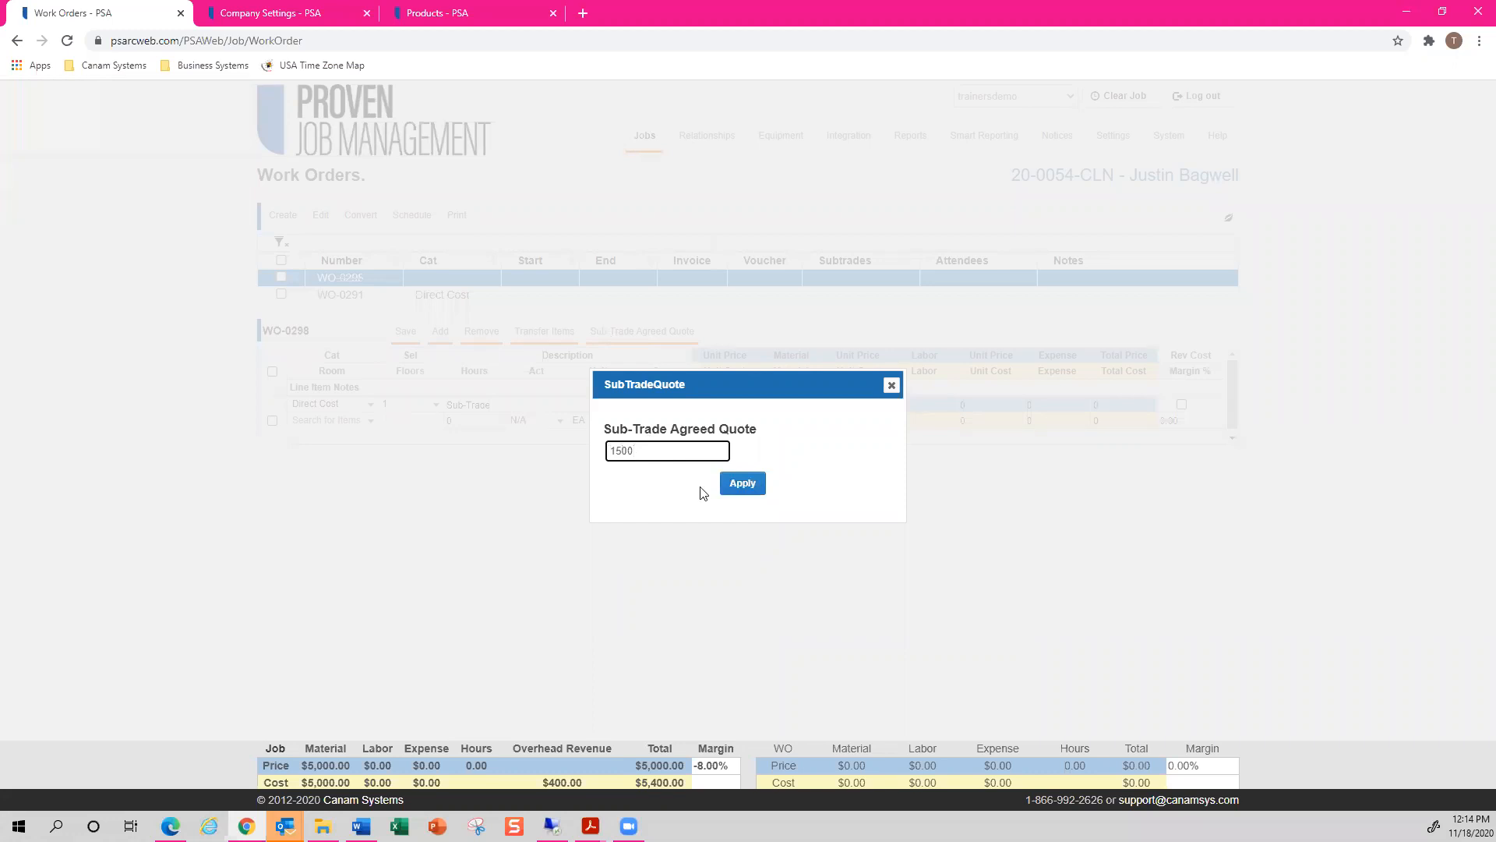
pyautogui.click(736, 487)
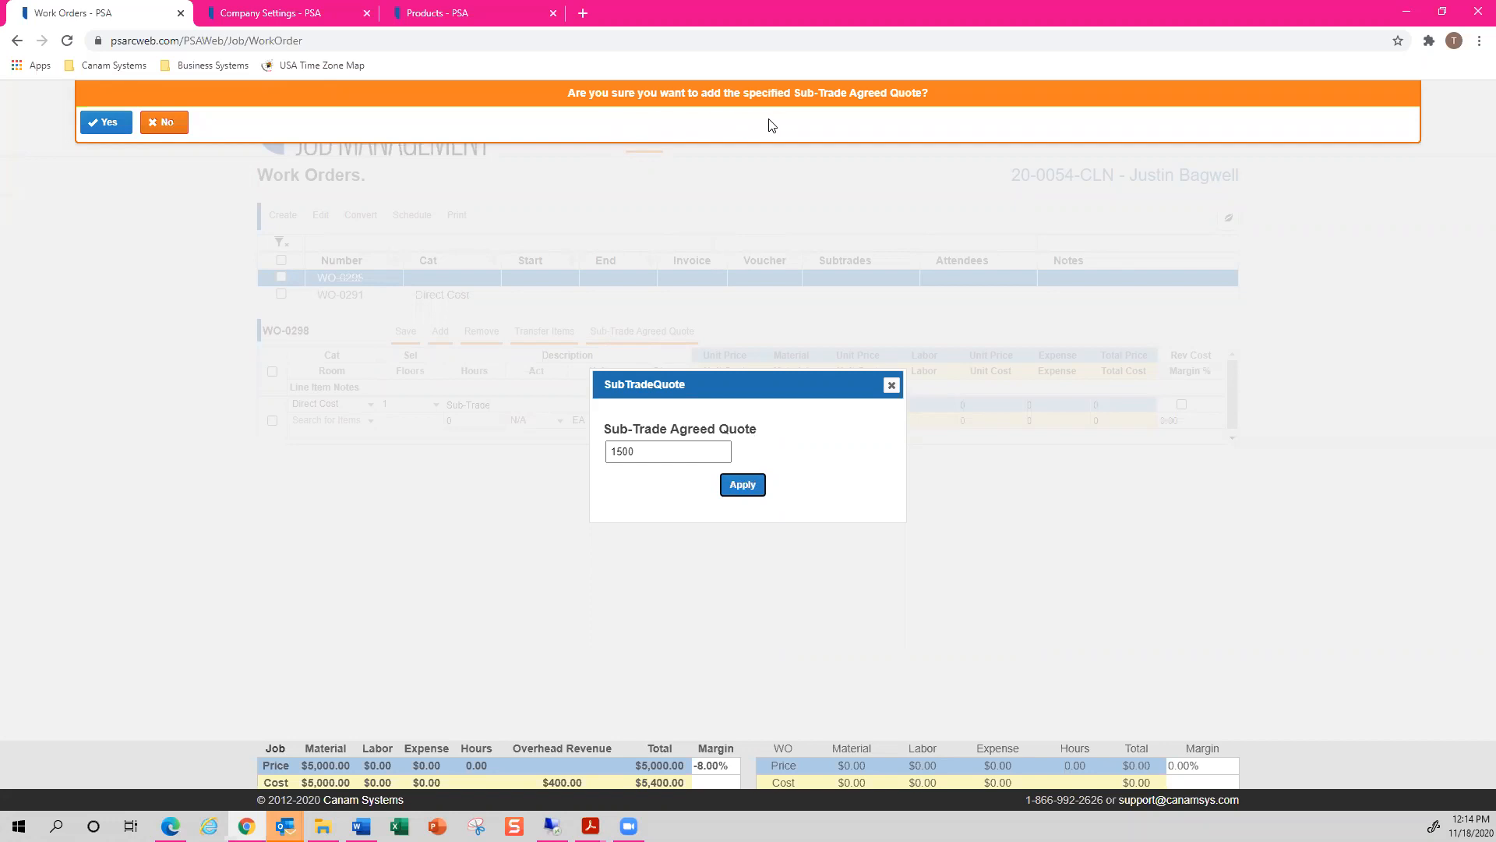
pyautogui.click(101, 123)
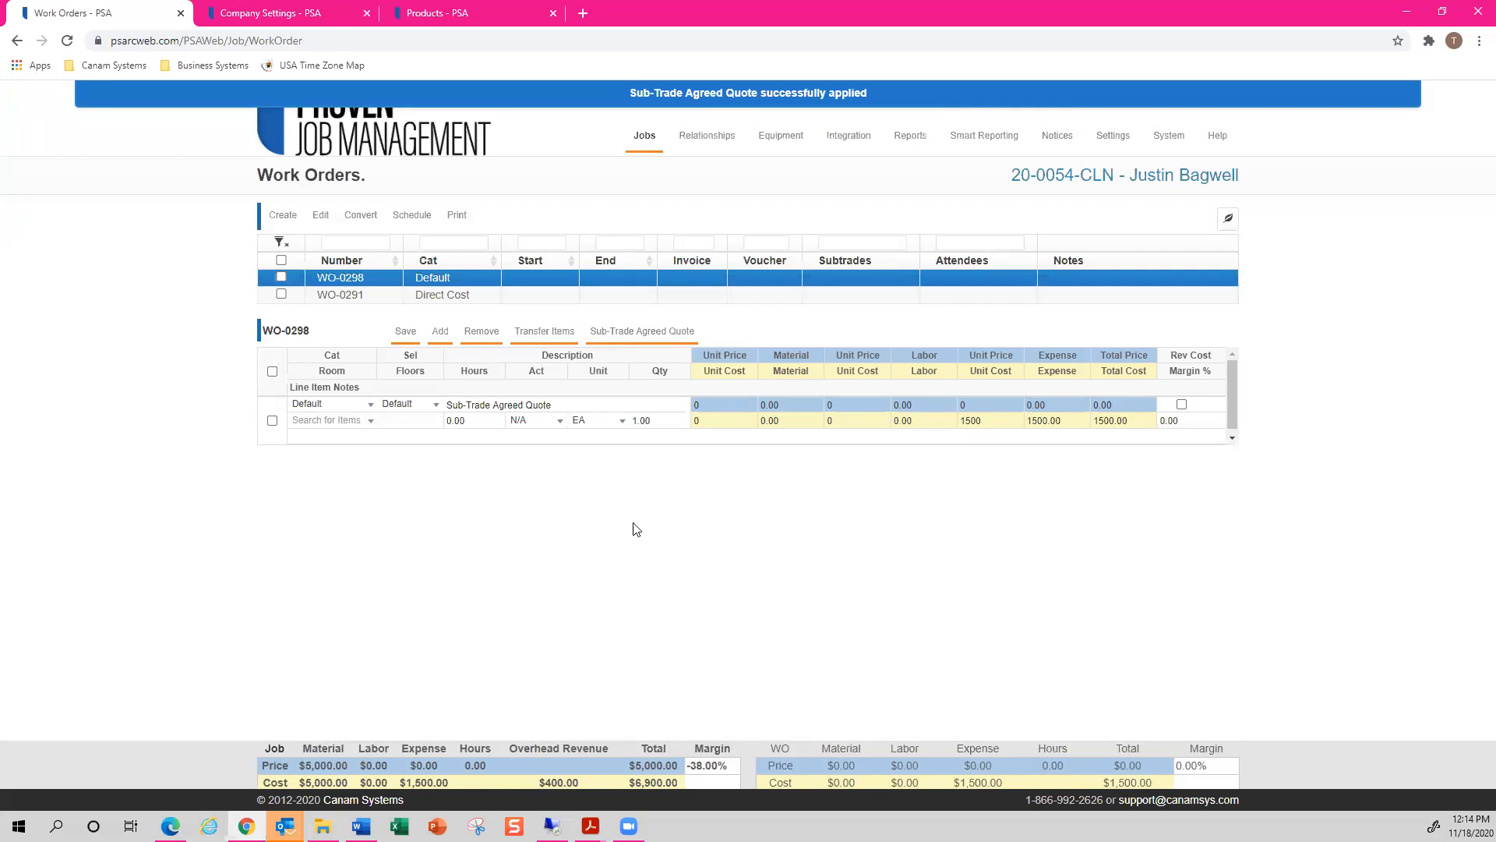
pyautogui.click(406, 345)
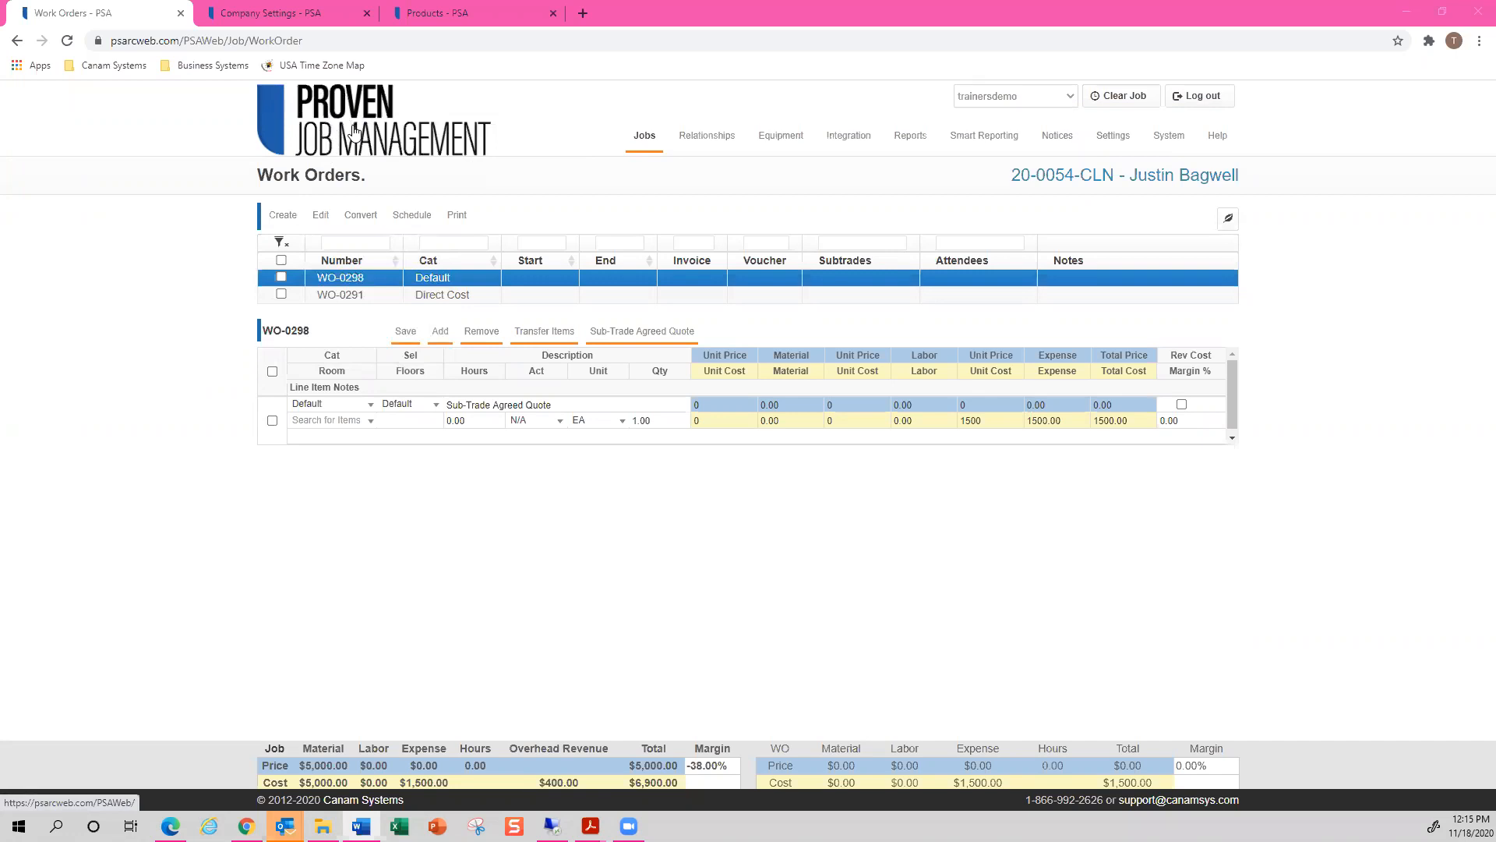
# Return to the jobs list, open the most recently created reconstruction job, and go to its work orders.
pyautogui.click(649, 170)
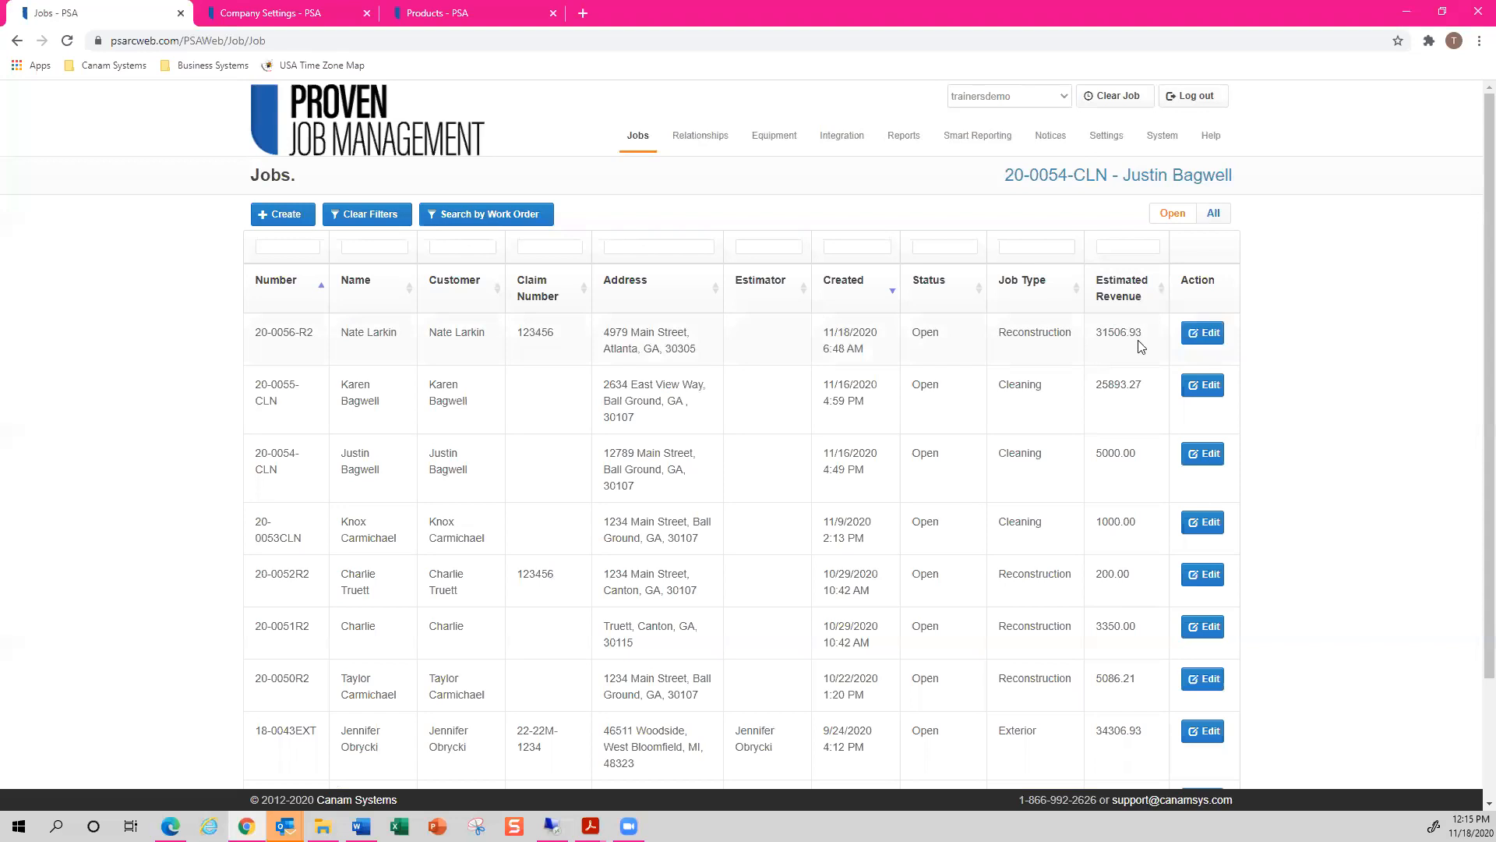
pyautogui.click(1184, 339)
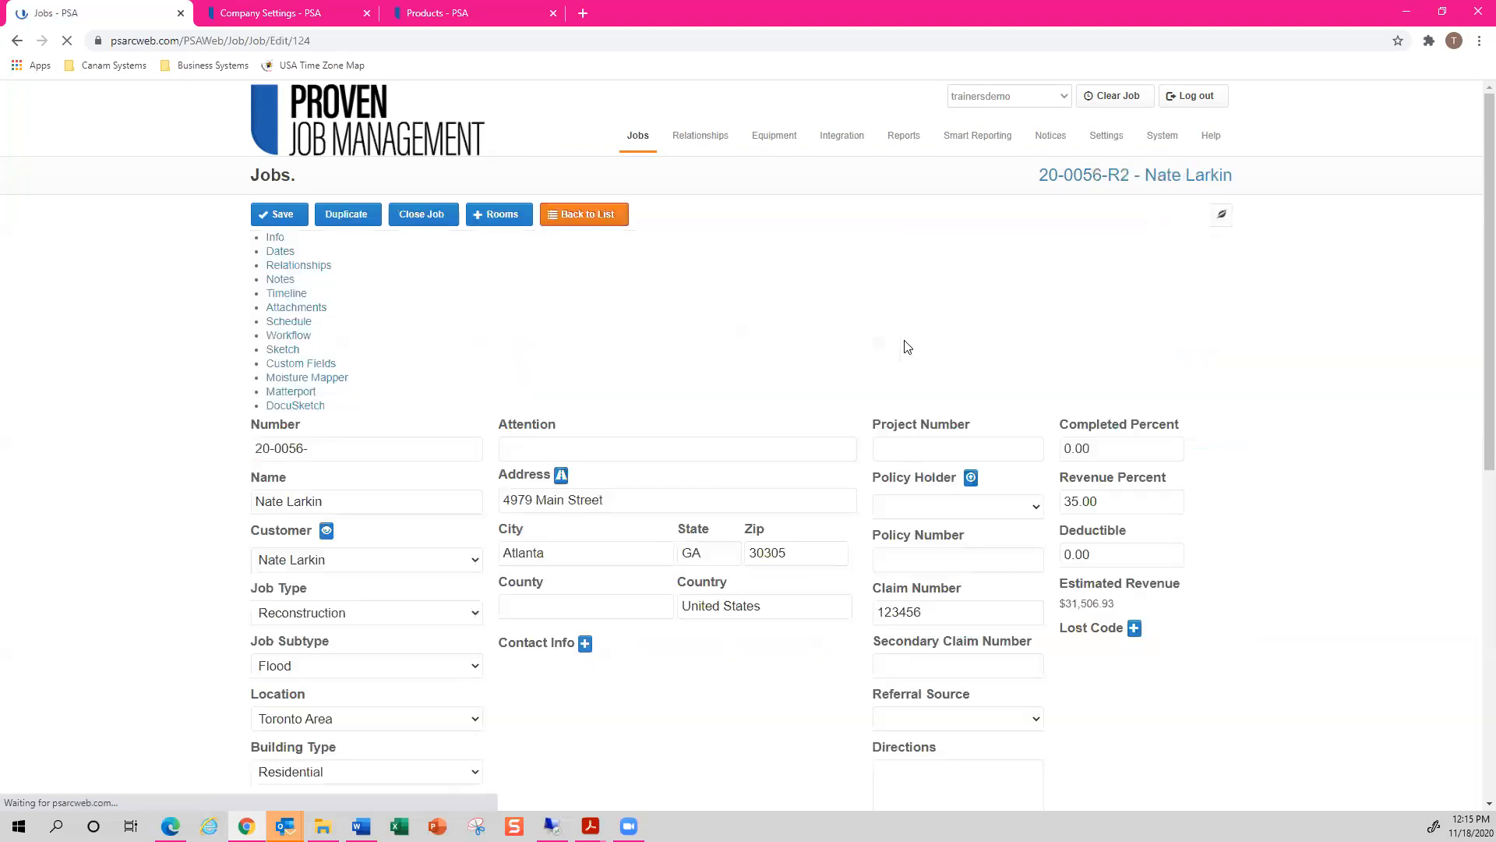
pyautogui.moveTo(643, 137)
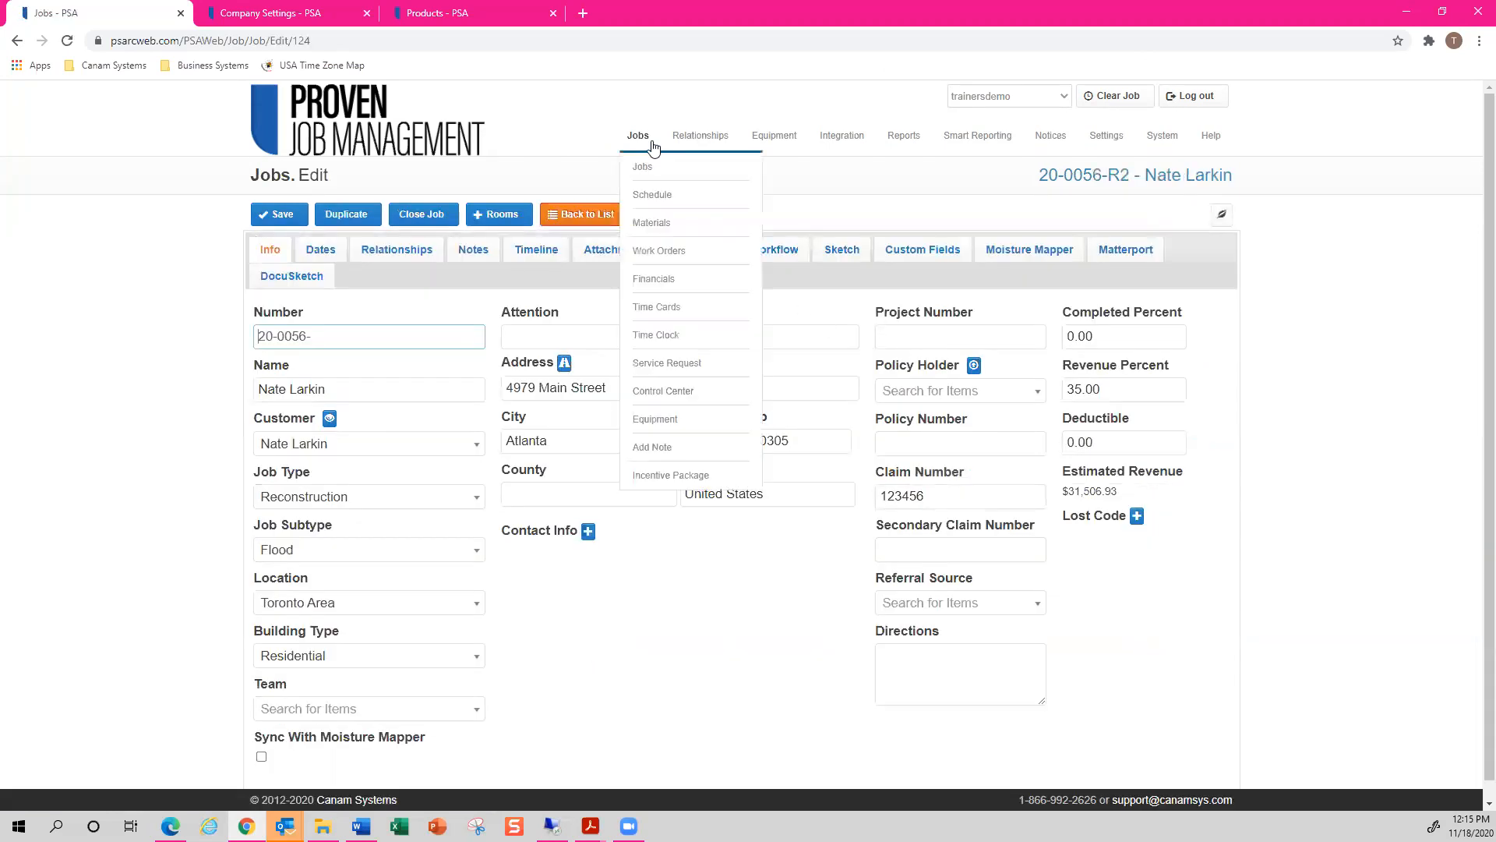
pyautogui.click(655, 247)
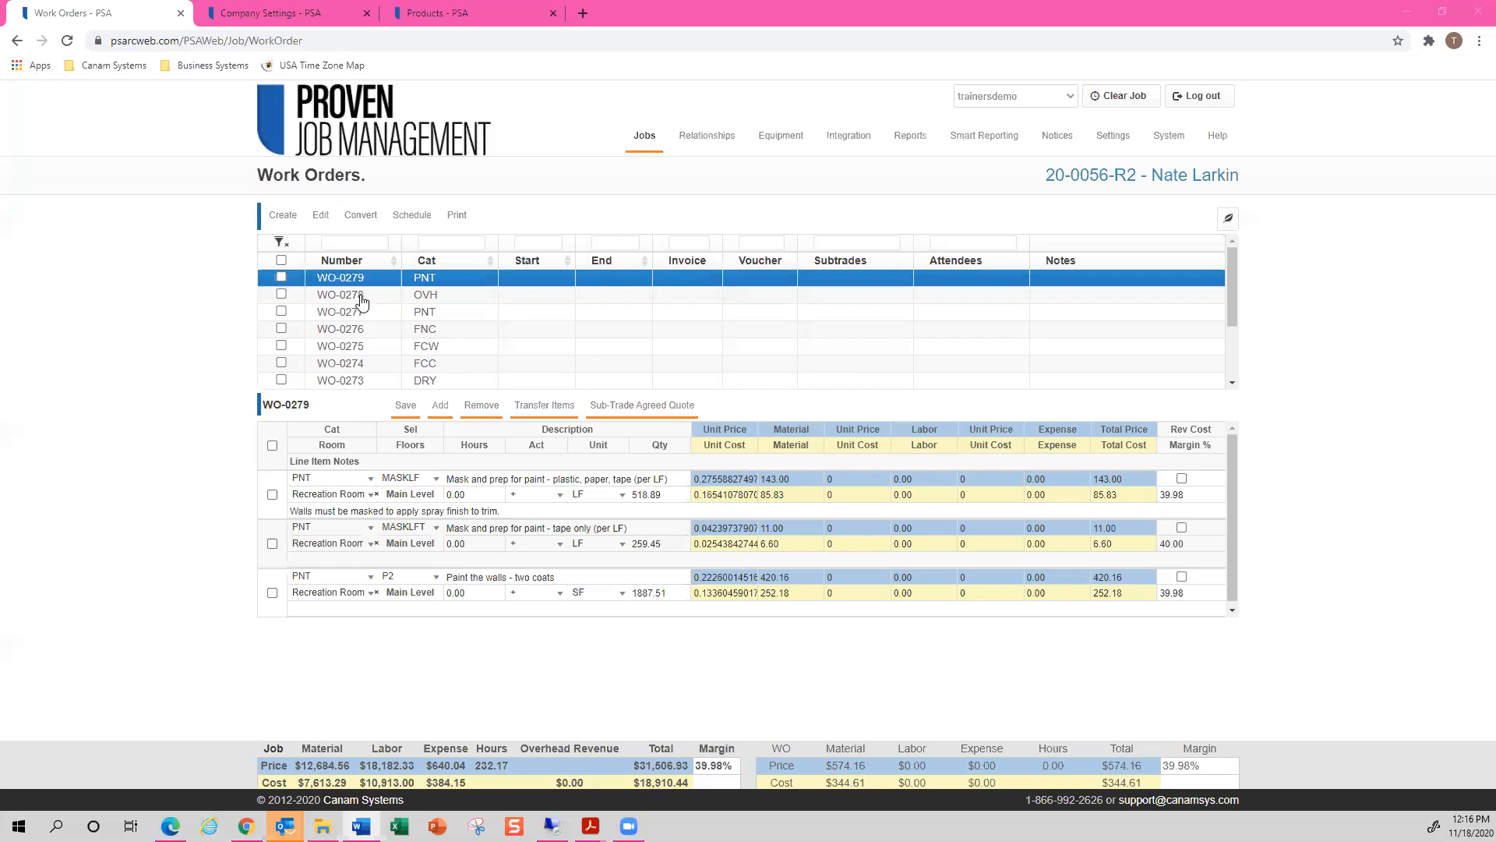
# View the editing options available for the reconstruction job's selected PNT work order.
pyautogui.click(323, 217)
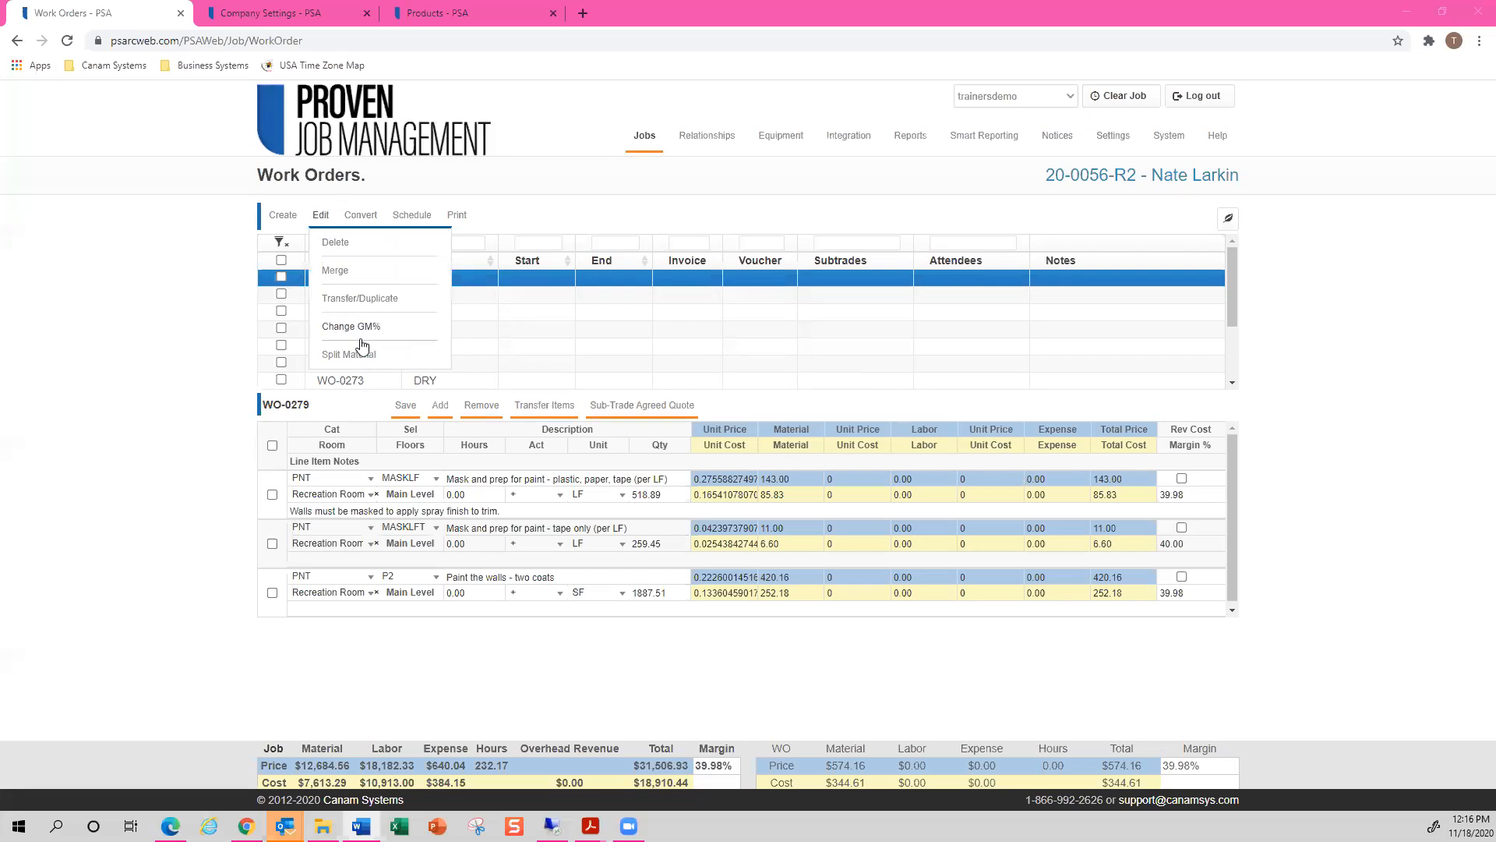
pyautogui.moveTo(321, 216)
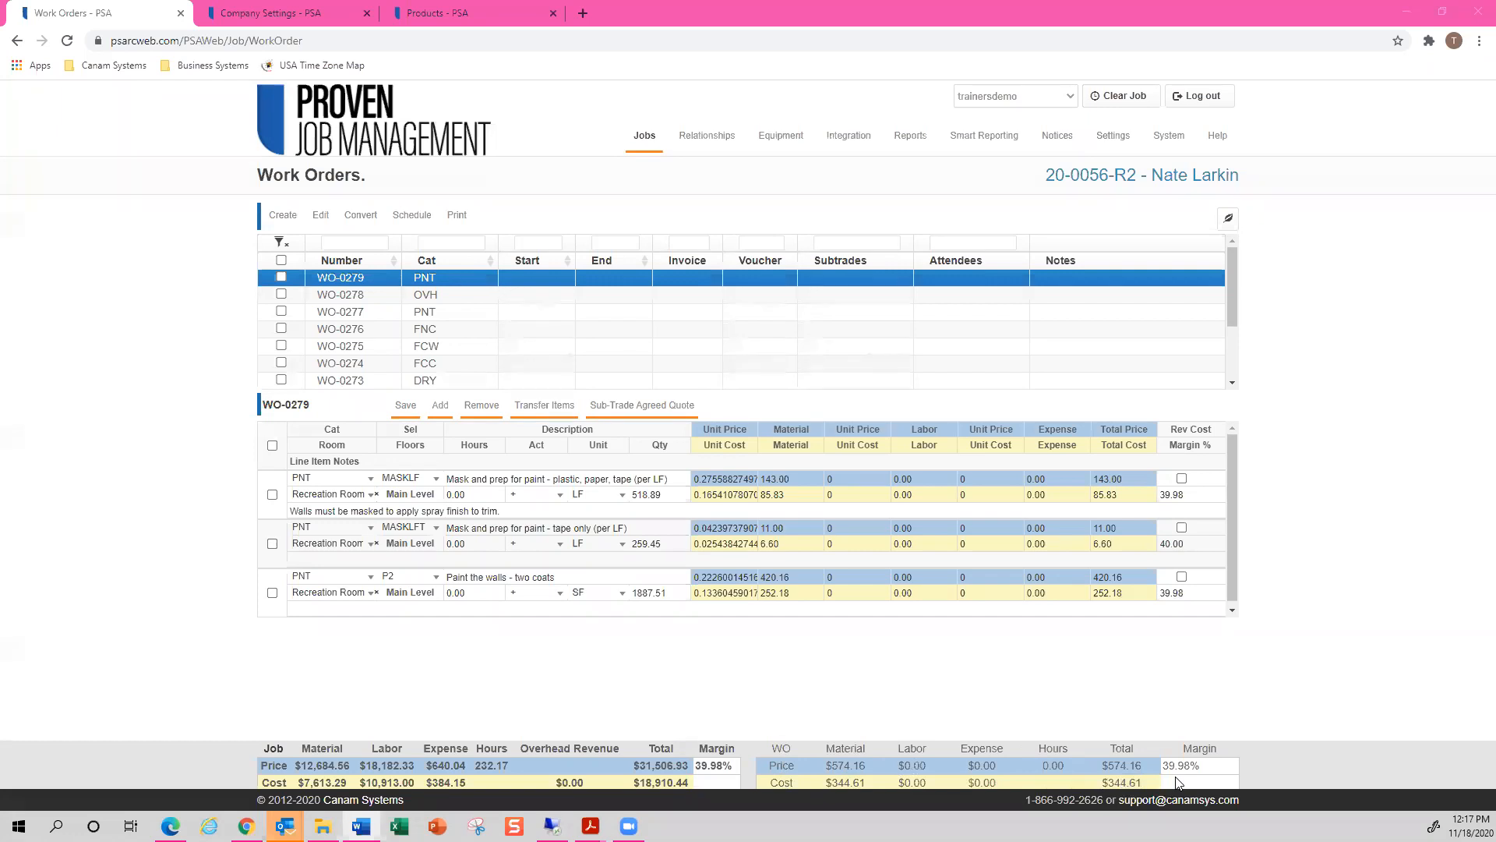
pyautogui.moveTo(309, 408); pyautogui.dragTo(263, 405)
pyautogui.click(319, 413)
# Examine the line items of the reconstruction job's two OVH work orders.
pyautogui.click(442, 296)
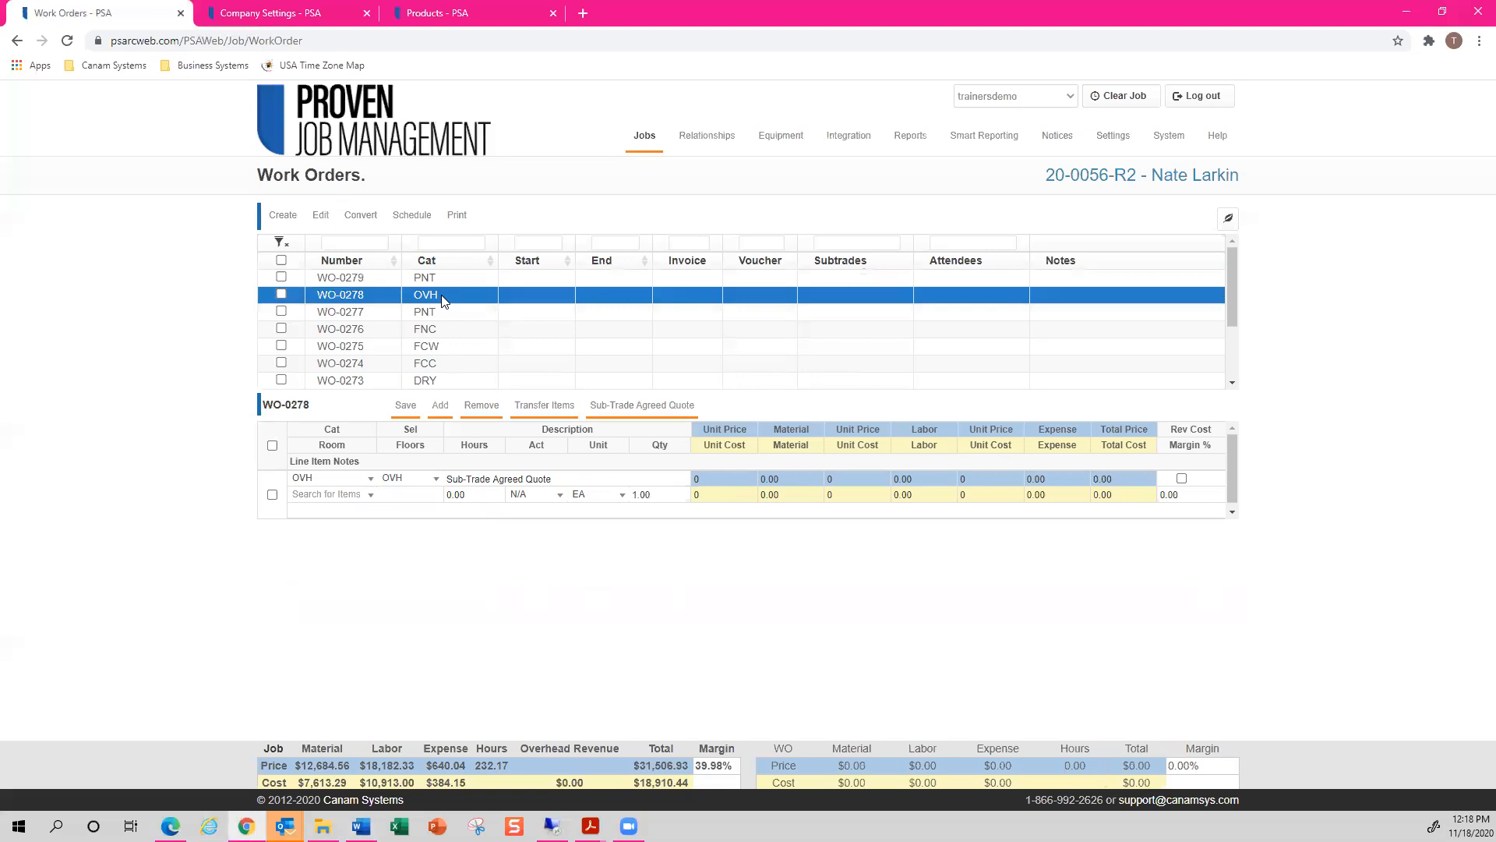
pyautogui.scroll(-3, 436, 327)
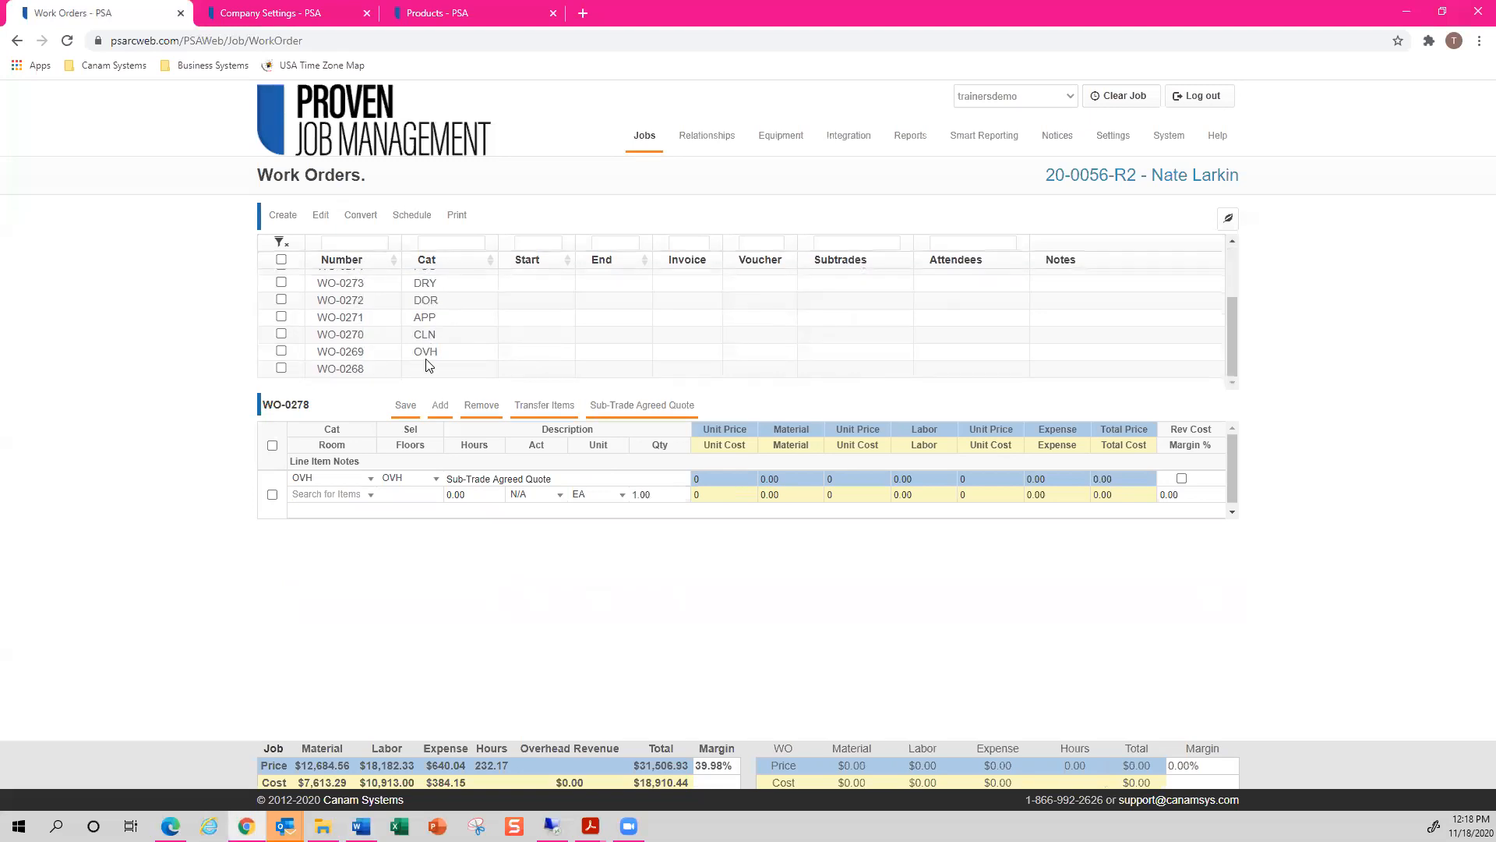
pyautogui.click(430, 353)
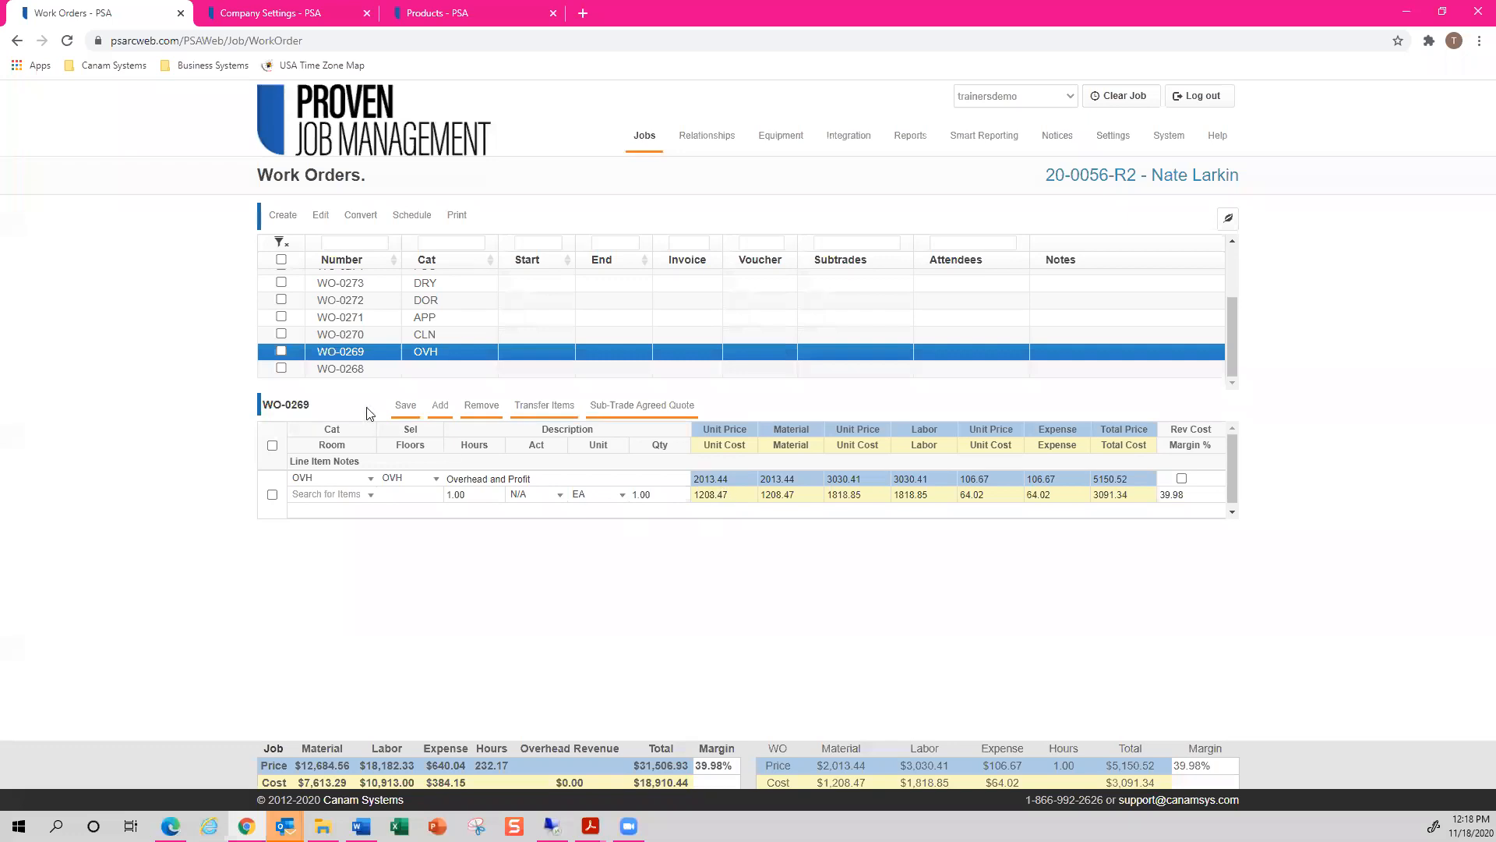
# Review the choices for Import Overhead & Profit under the Xactimate integration in Company Settings.
pyautogui.click(308, 16)
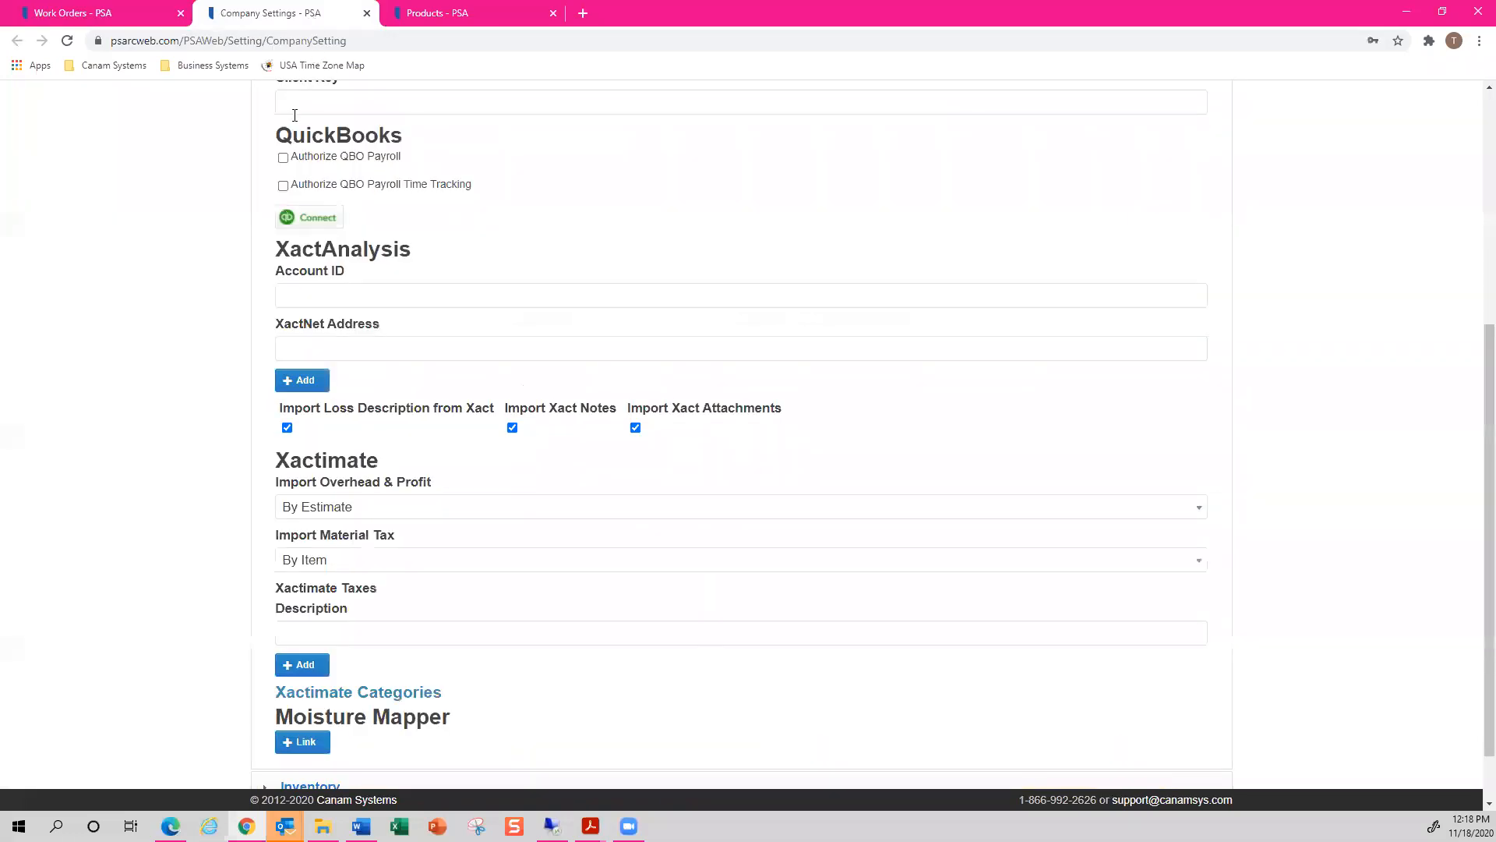
pyautogui.scroll(5, 242, 298)
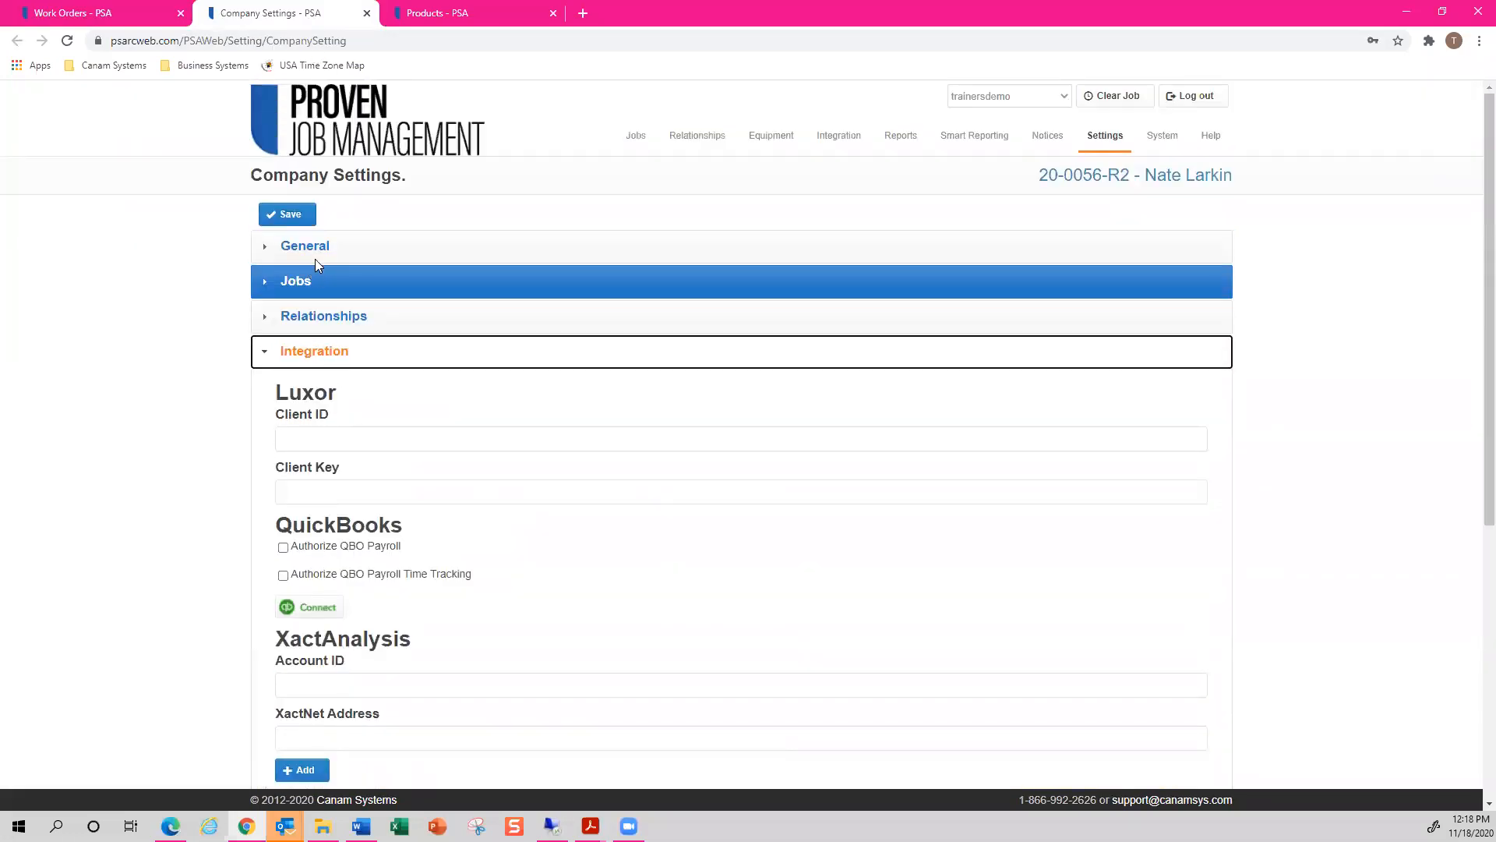
pyautogui.scroll(-6, 198, 441)
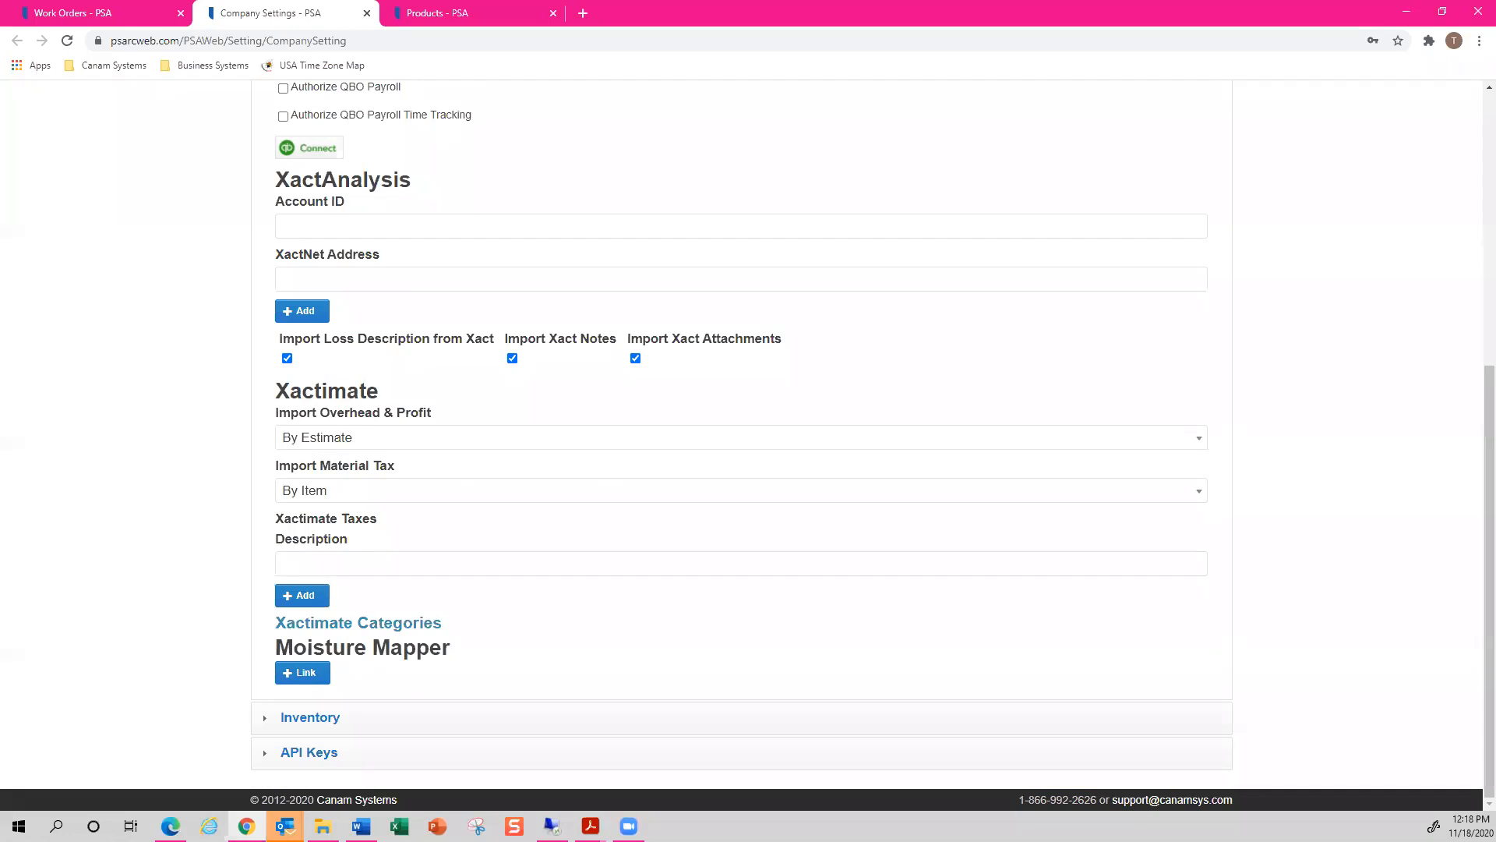
pyautogui.click(519, 448)
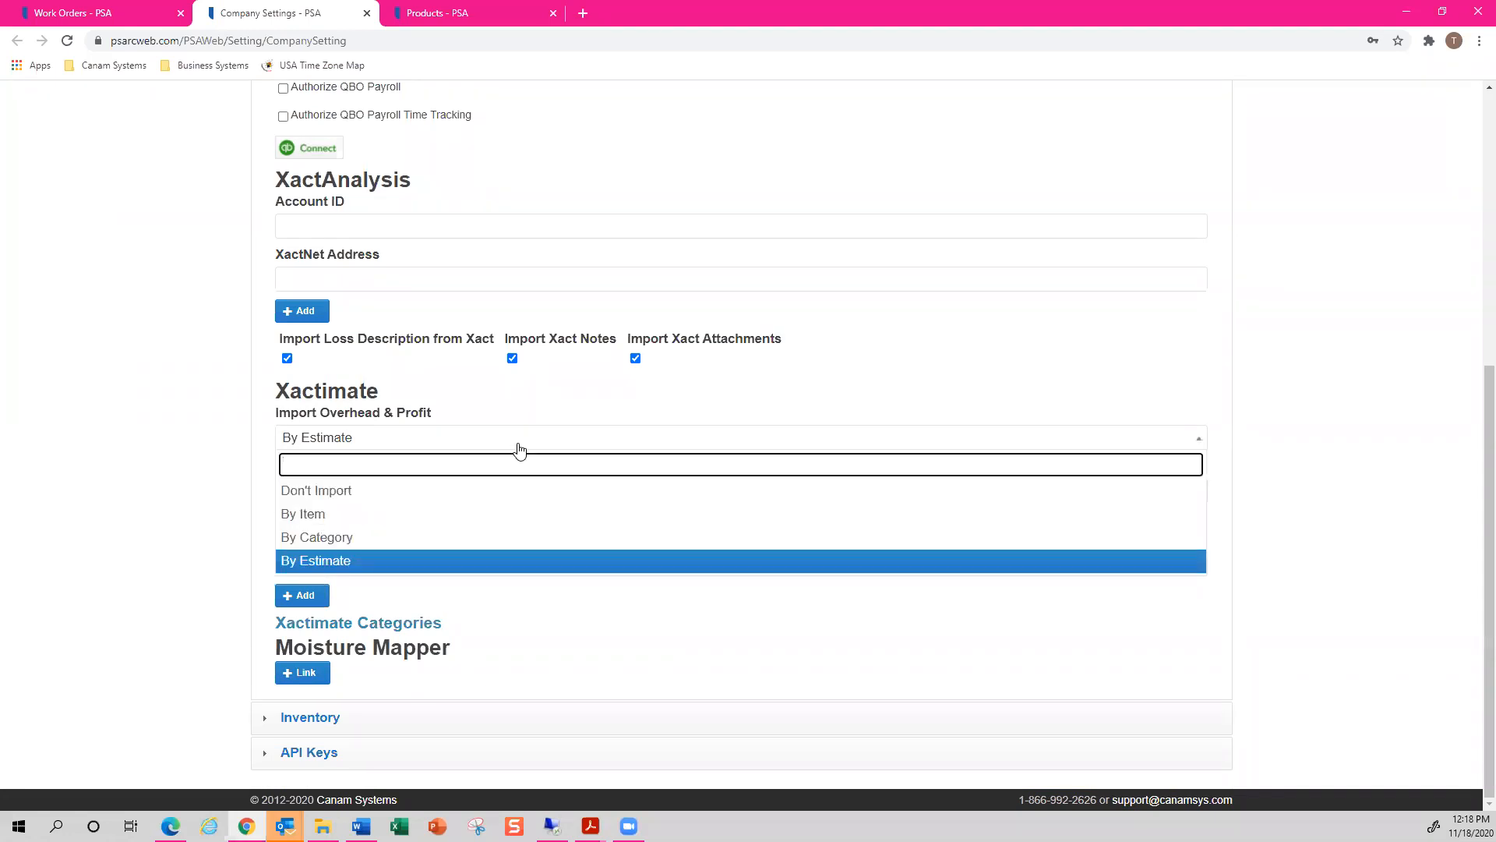
pyautogui.click(242, 485)
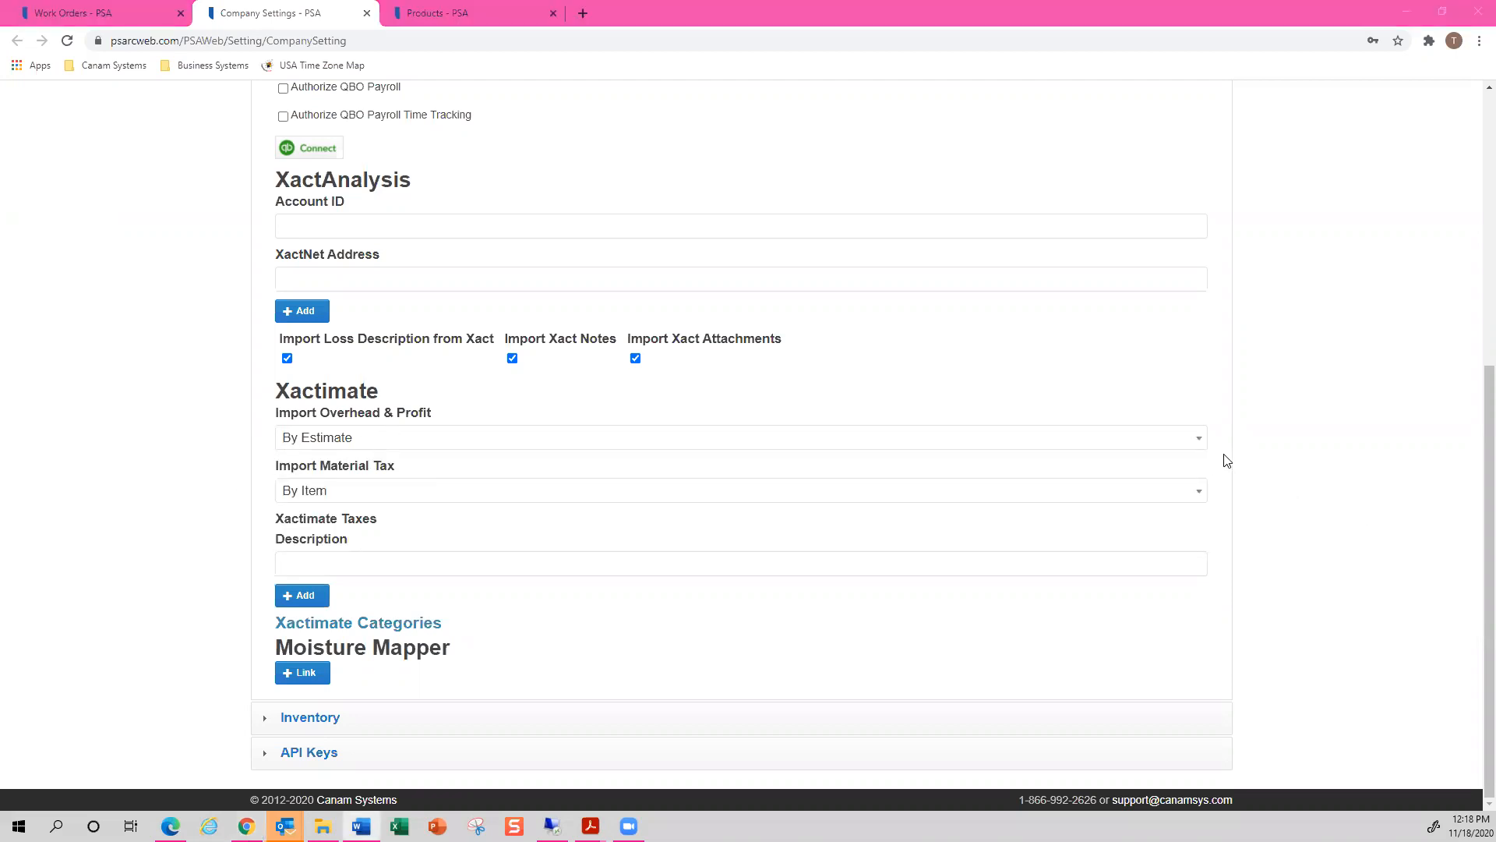
pyautogui.click(1172, 446)
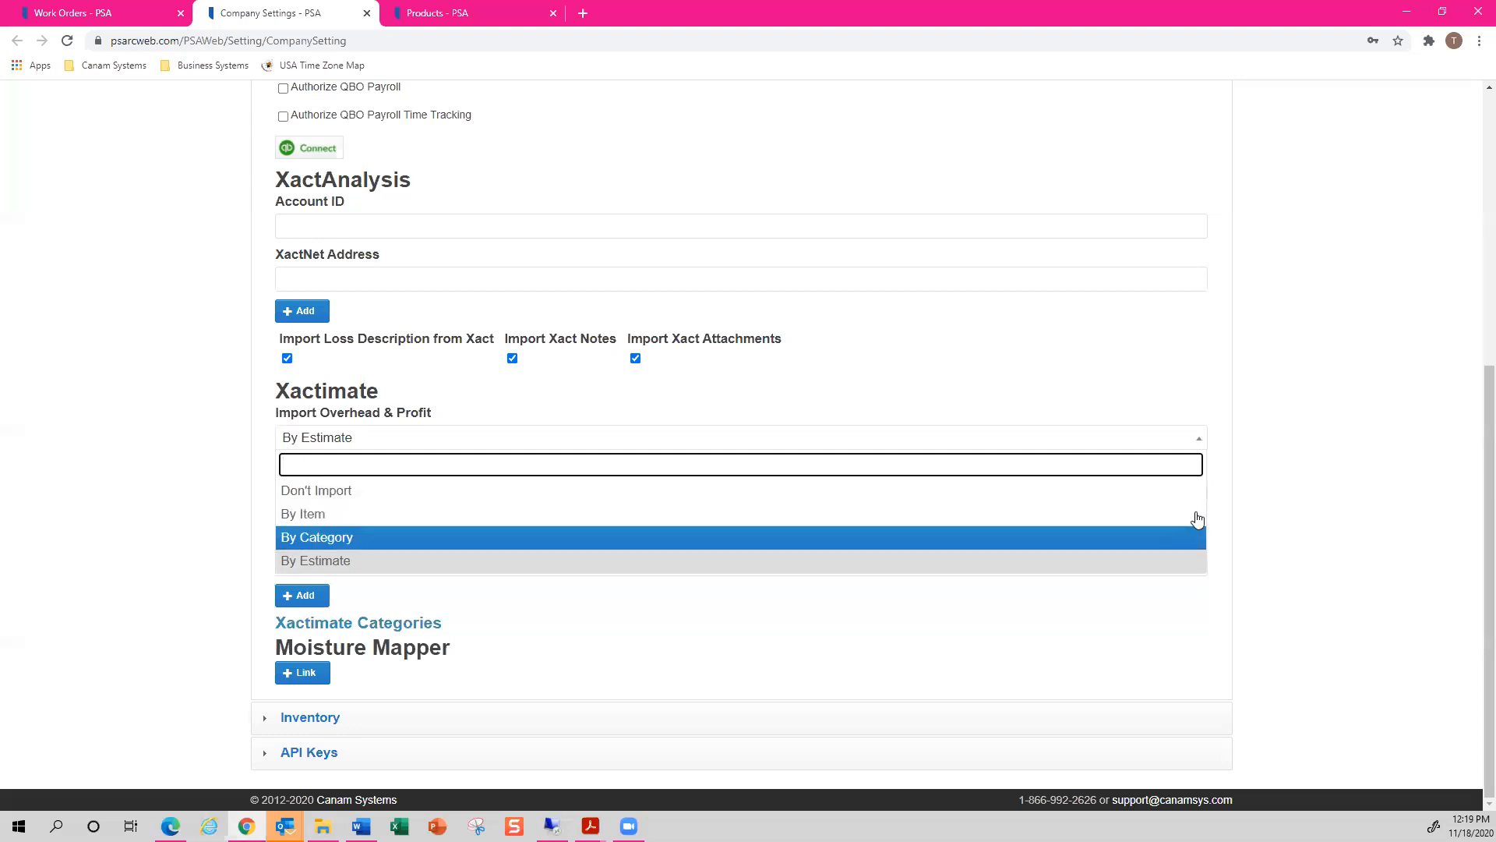
pyautogui.click(1280, 507)
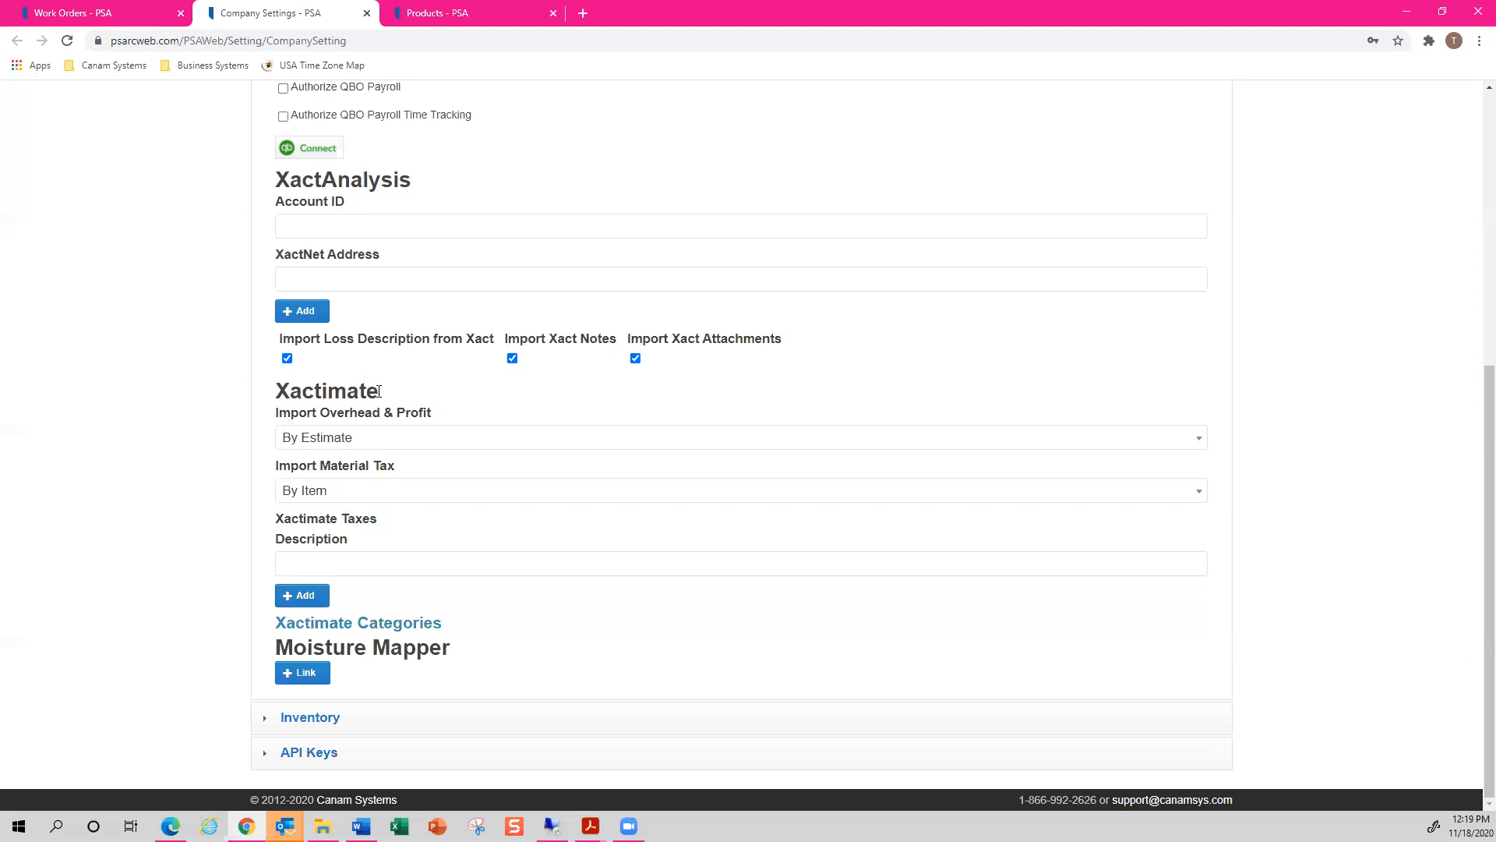
pyautogui.moveTo(407, 395); pyautogui.dragTo(261, 394)
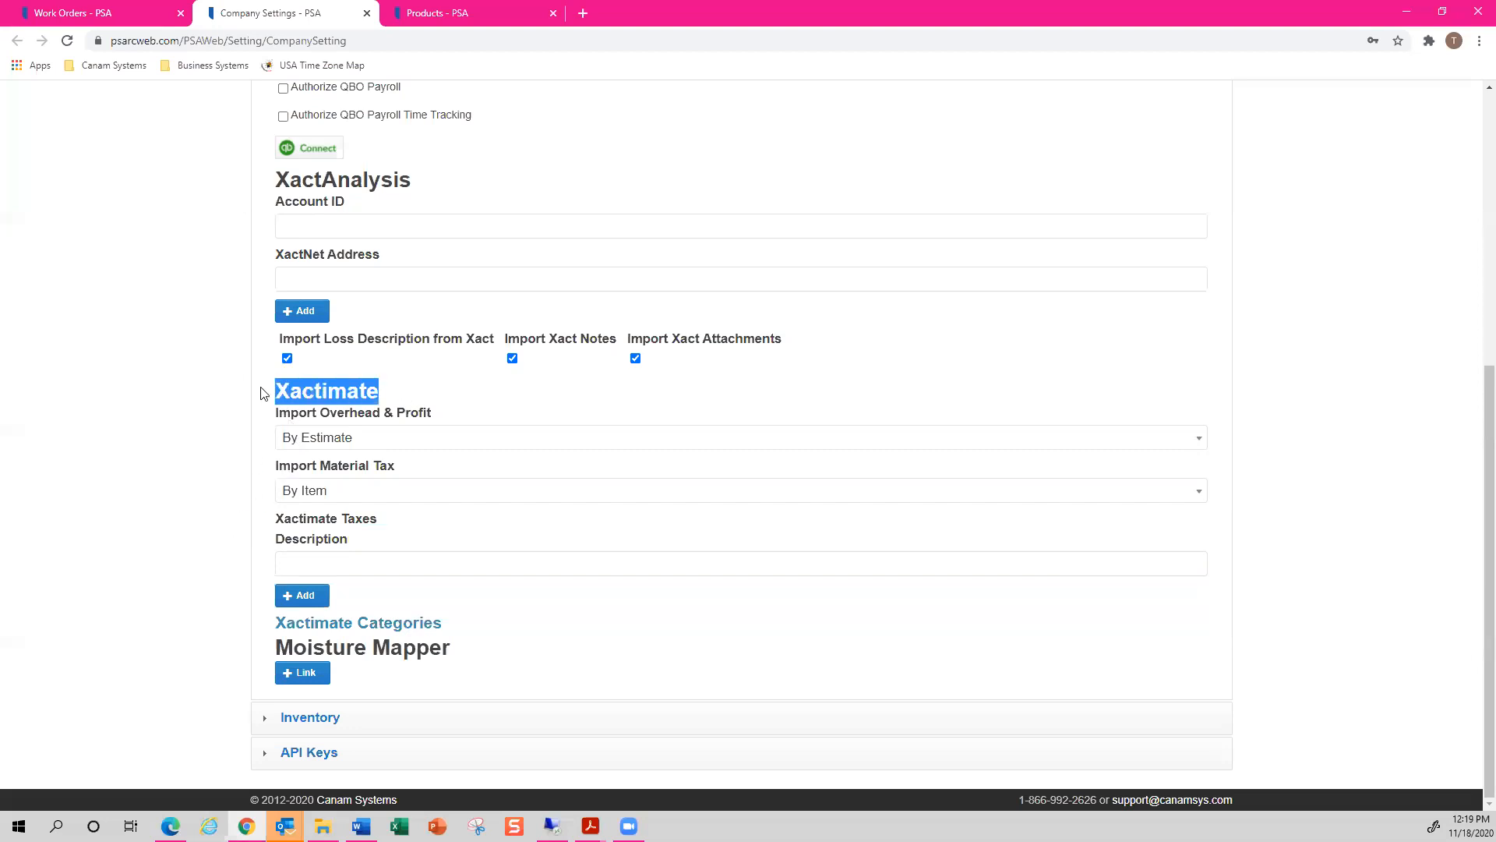
# Return to the job's work orders, merge the DOR work order with the APP one, and display the merged work order's line items.
pyautogui.click(101, 14)
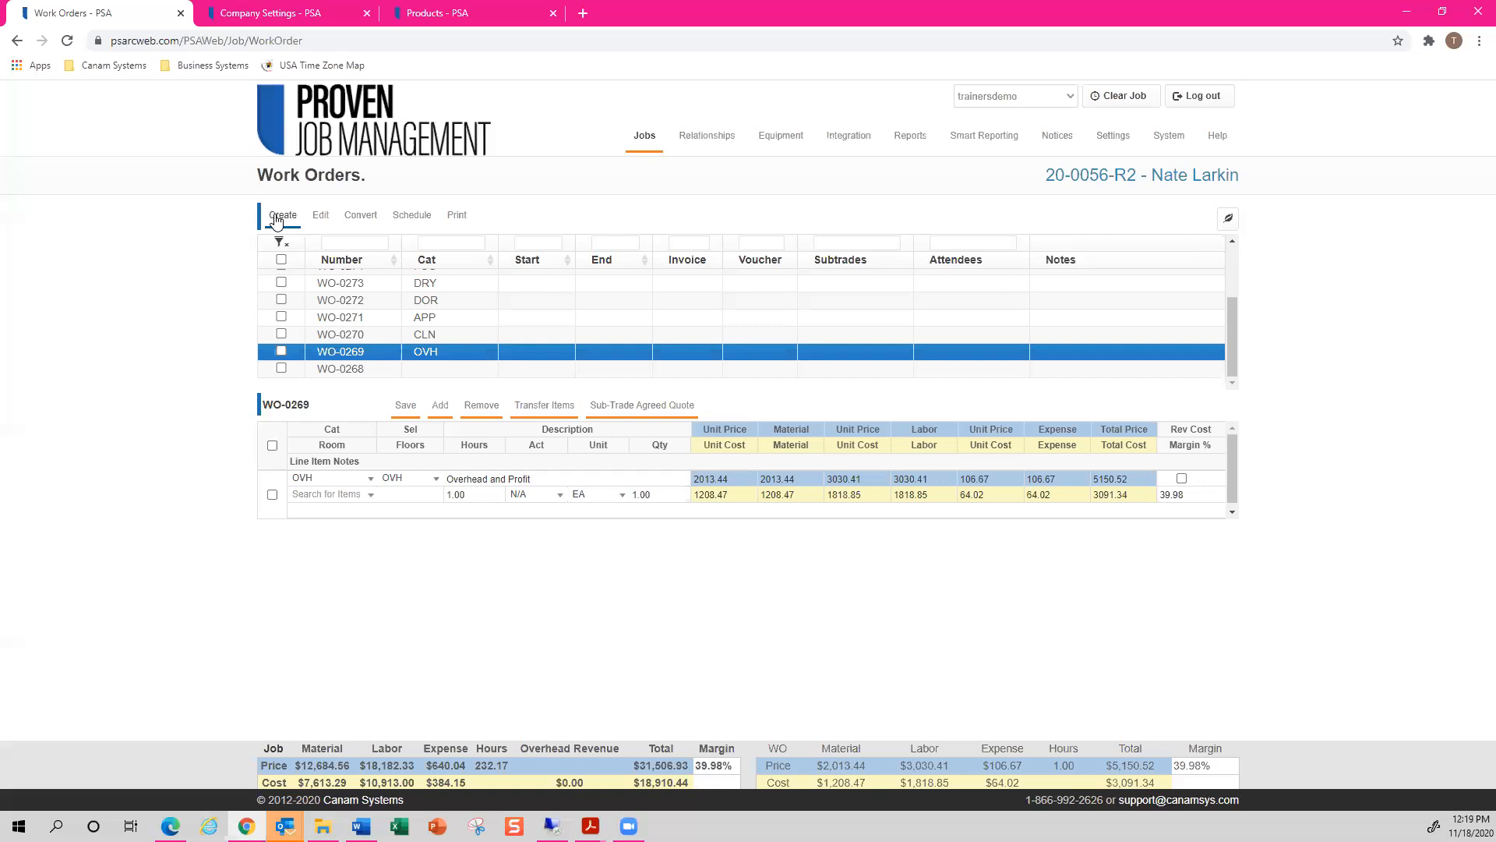
pyautogui.hotkey('alt', 'Tab')
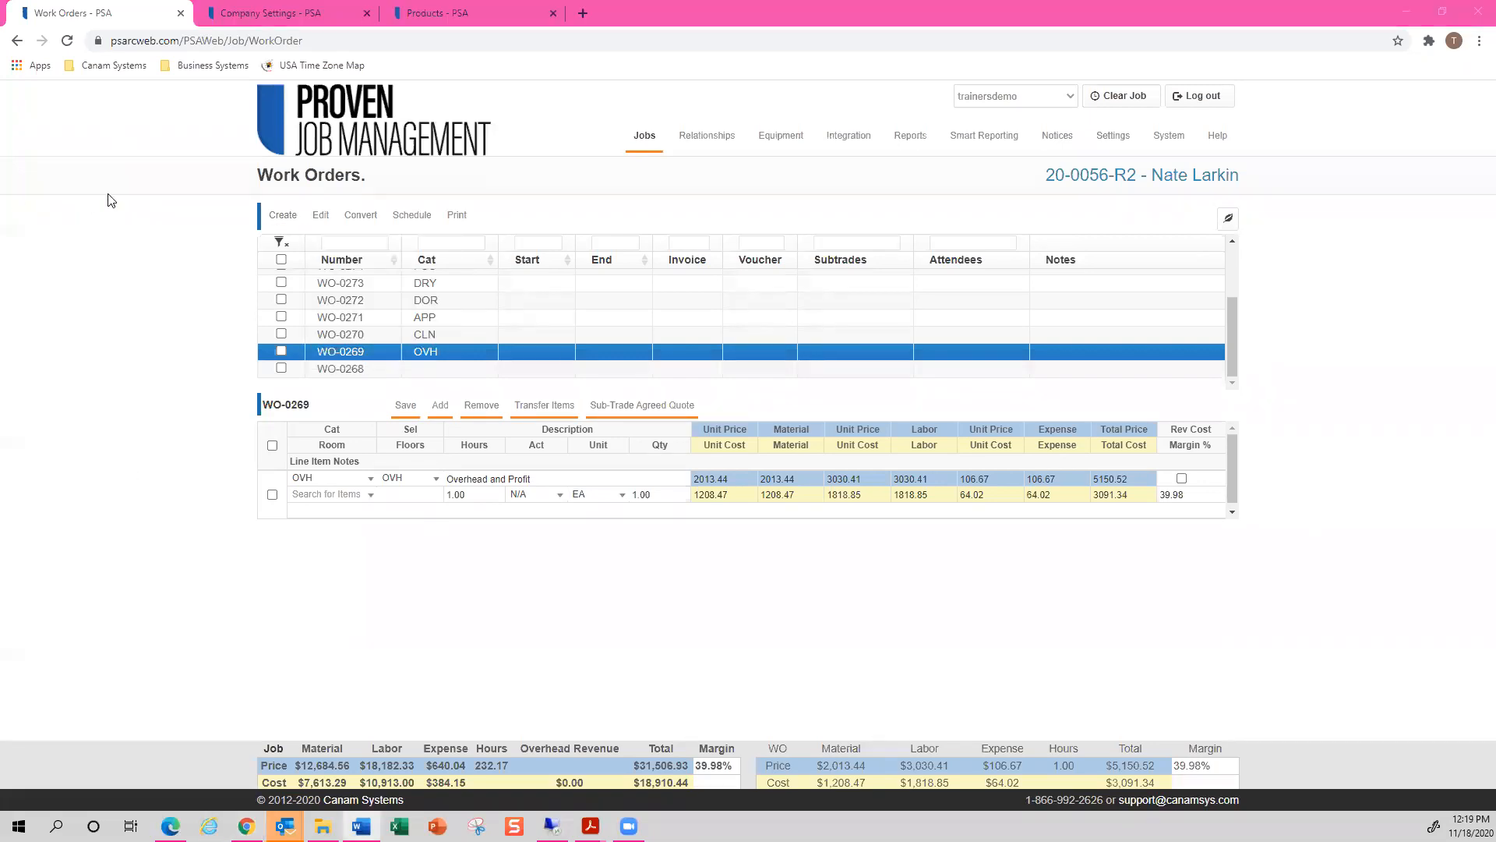
pyautogui.moveTo(321, 218)
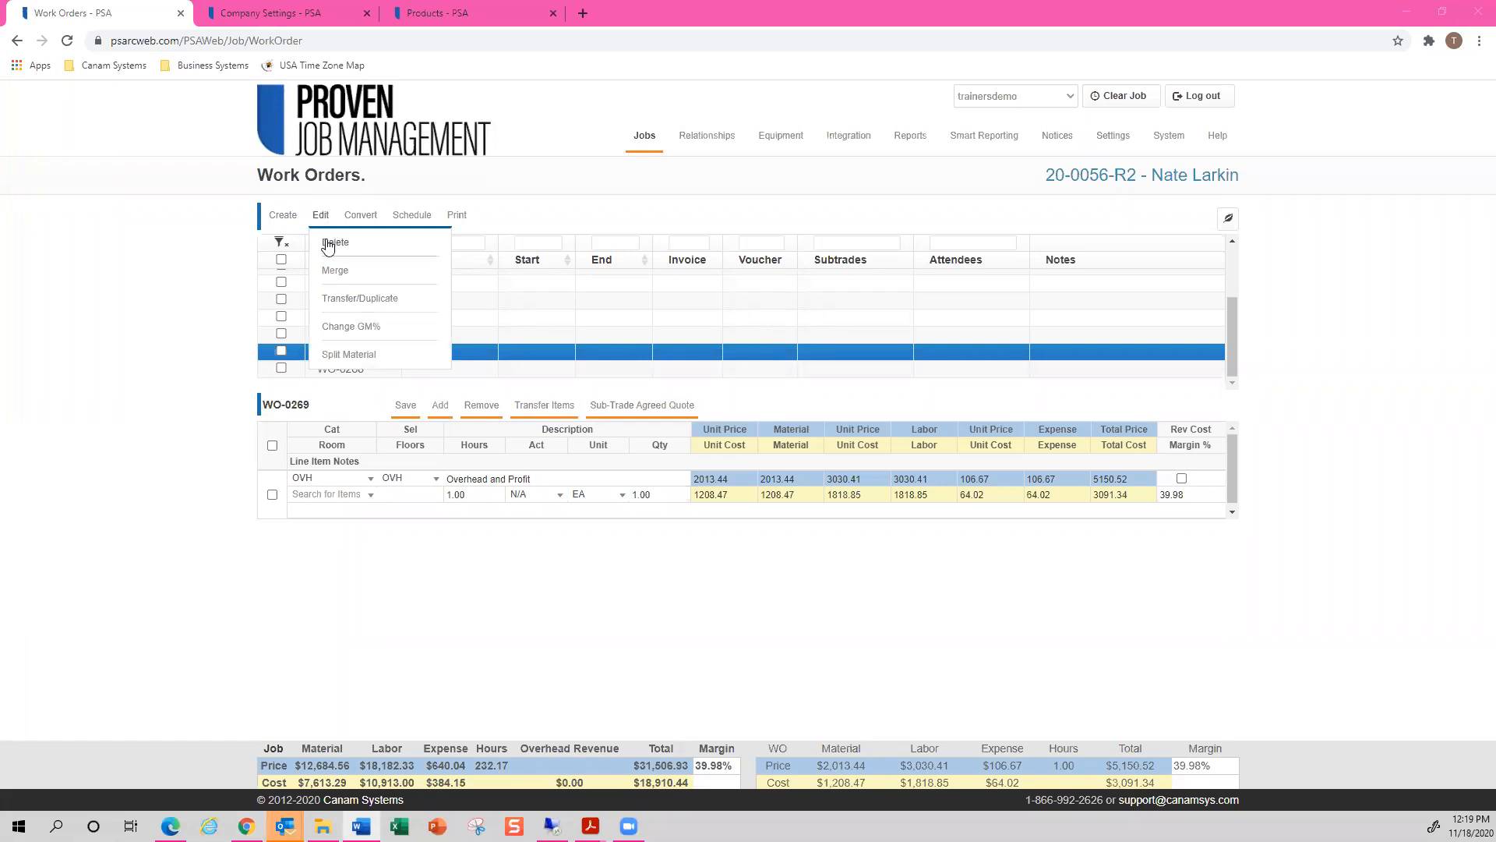
pyautogui.click(281, 281)
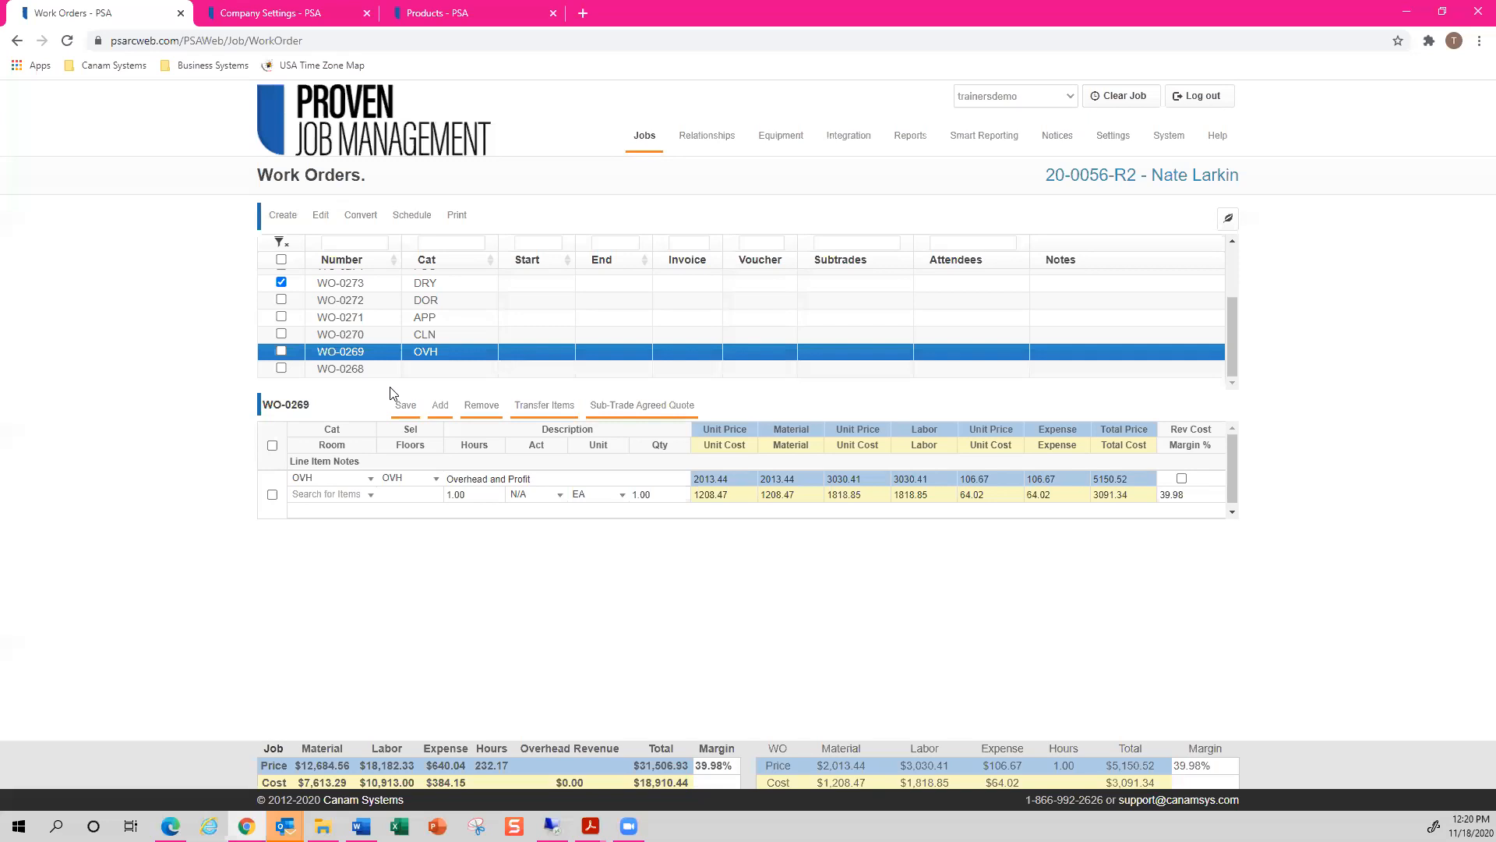
pyautogui.click(280, 284)
pyautogui.click(283, 319)
pyautogui.click(281, 300)
pyautogui.click(320, 215)
pyautogui.click(335, 272)
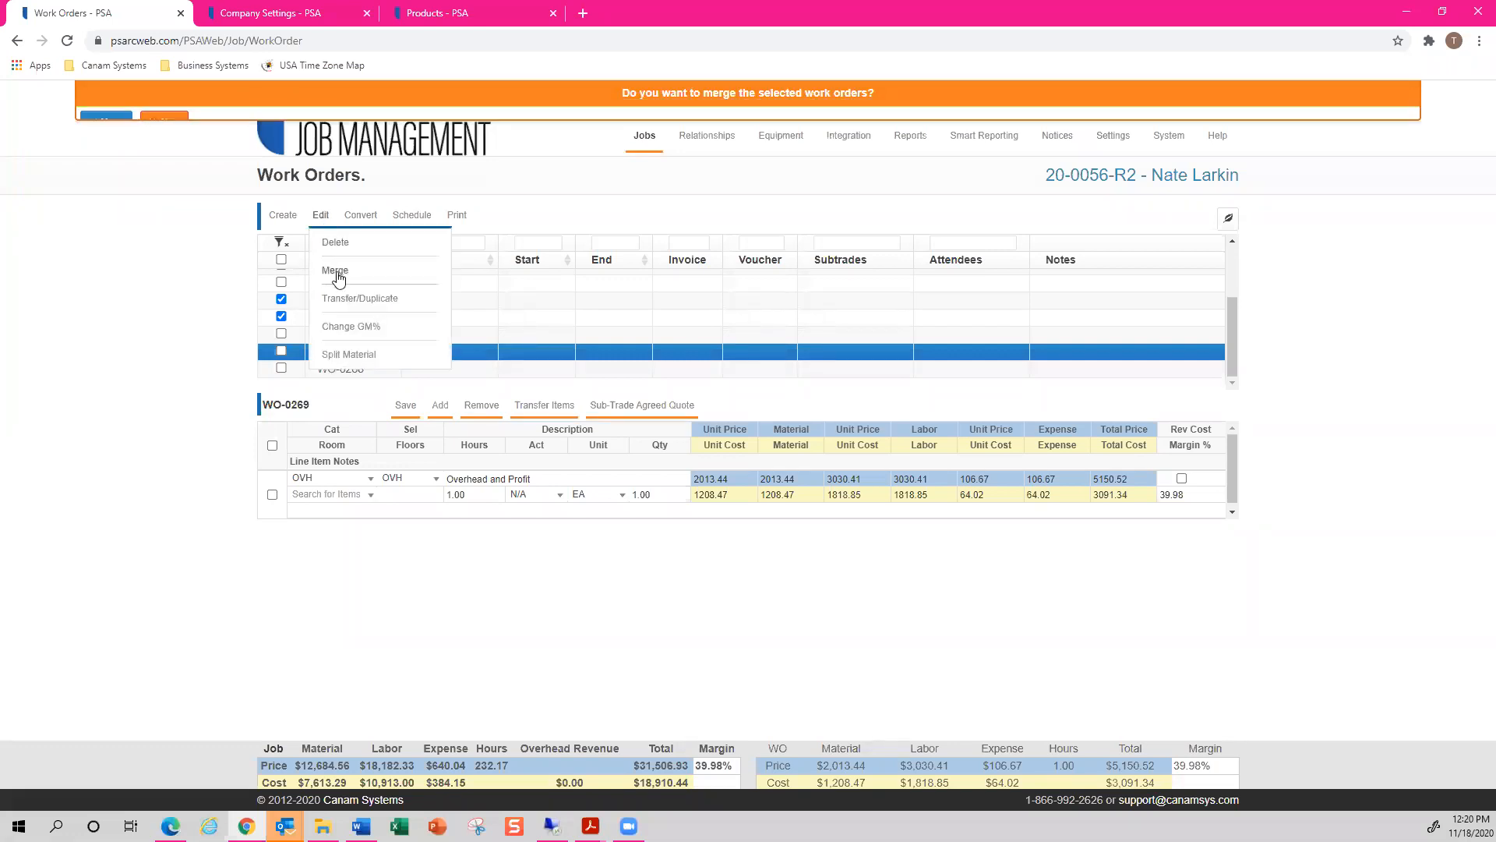
pyautogui.click(109, 124)
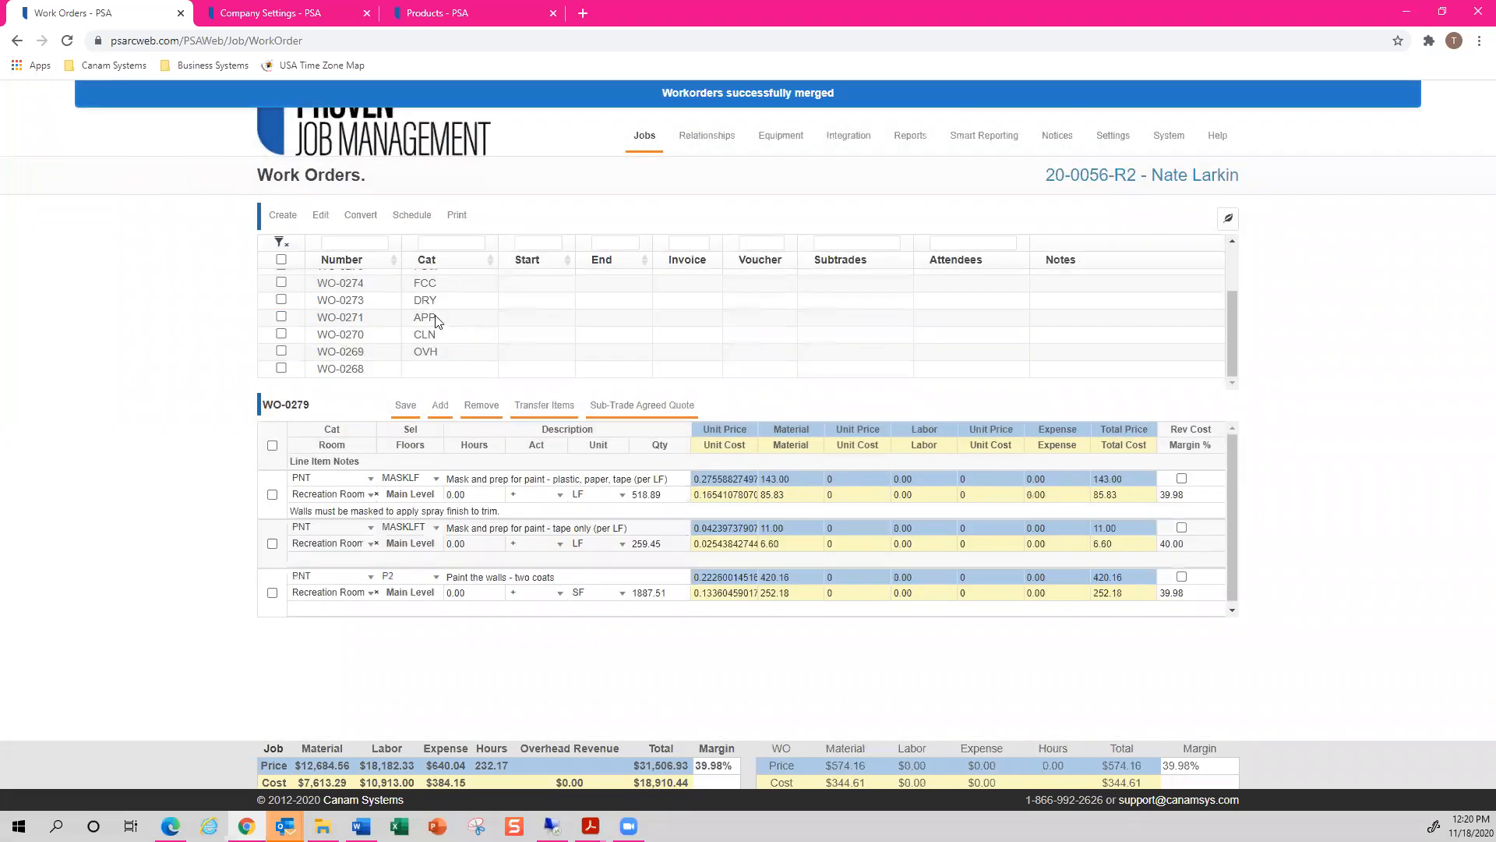
pyautogui.click(366, 318)
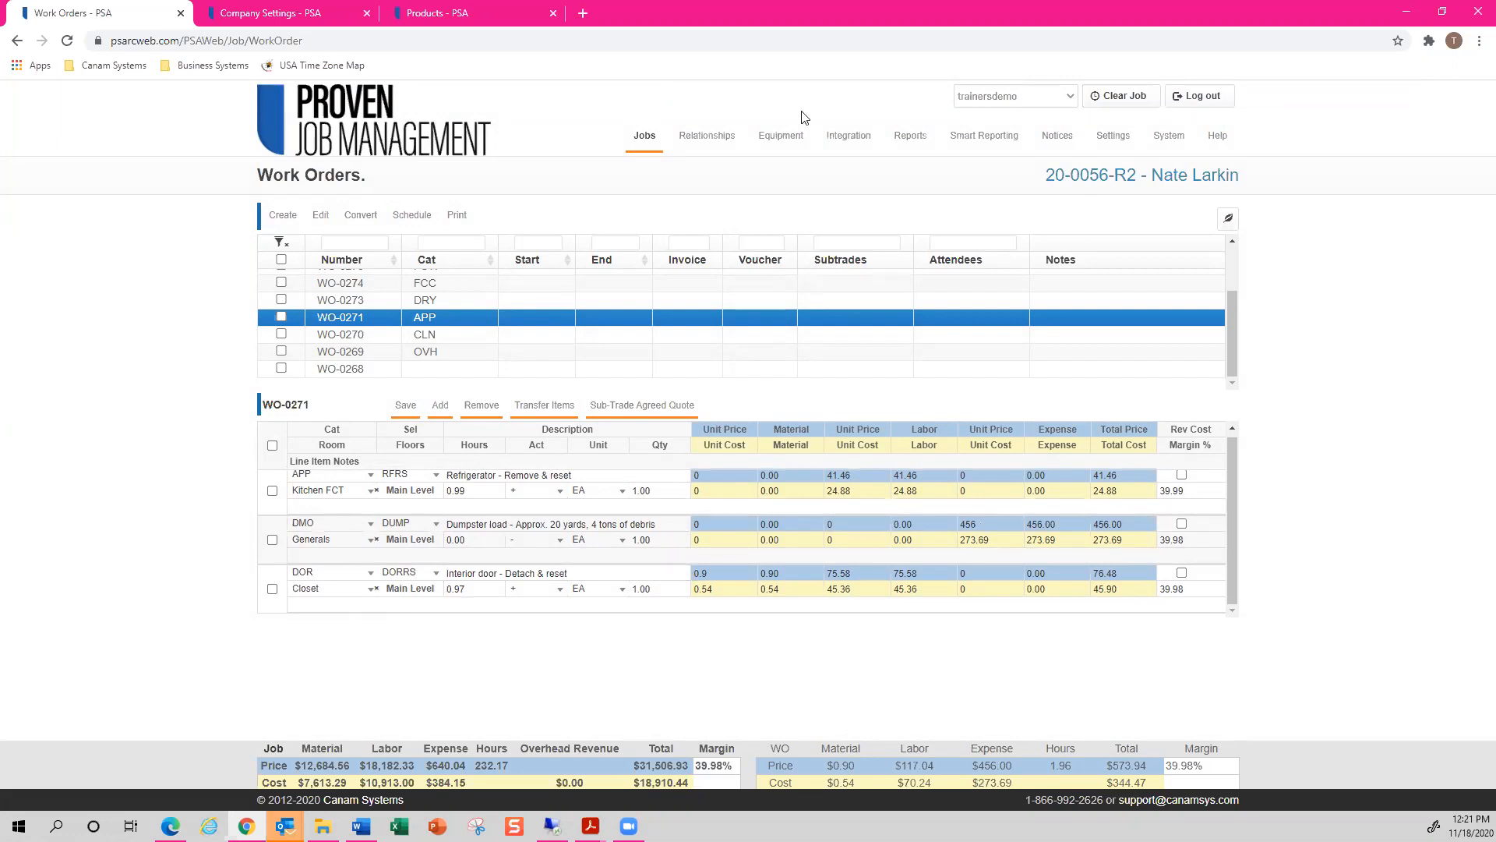
# Transfer the CLN work order to job 18-0023EMG and accept the confirmation.
pyautogui.moveTo(315, 222)
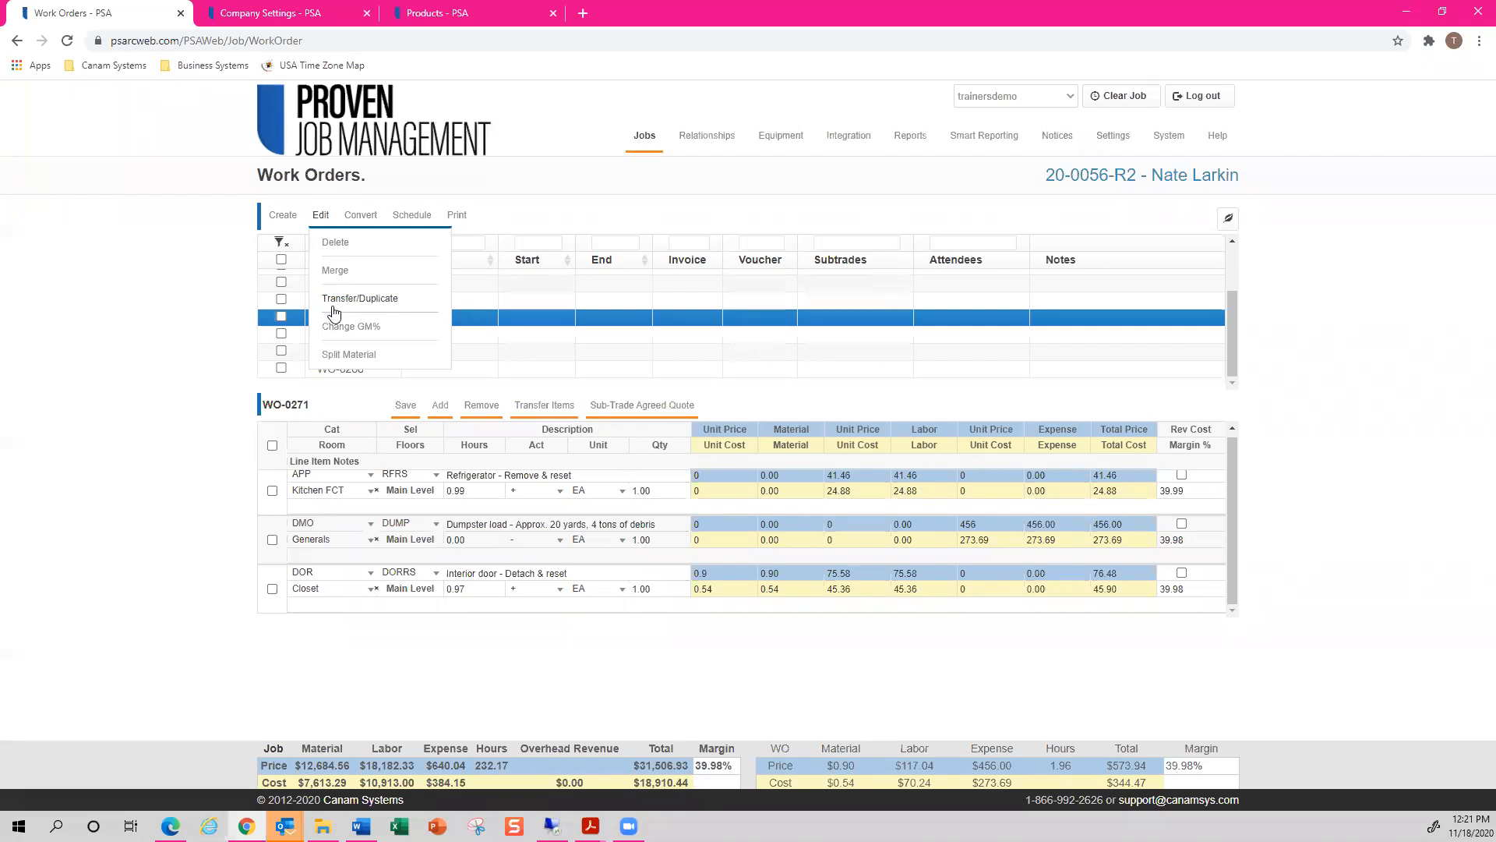
pyautogui.click(281, 334)
pyautogui.click(343, 298)
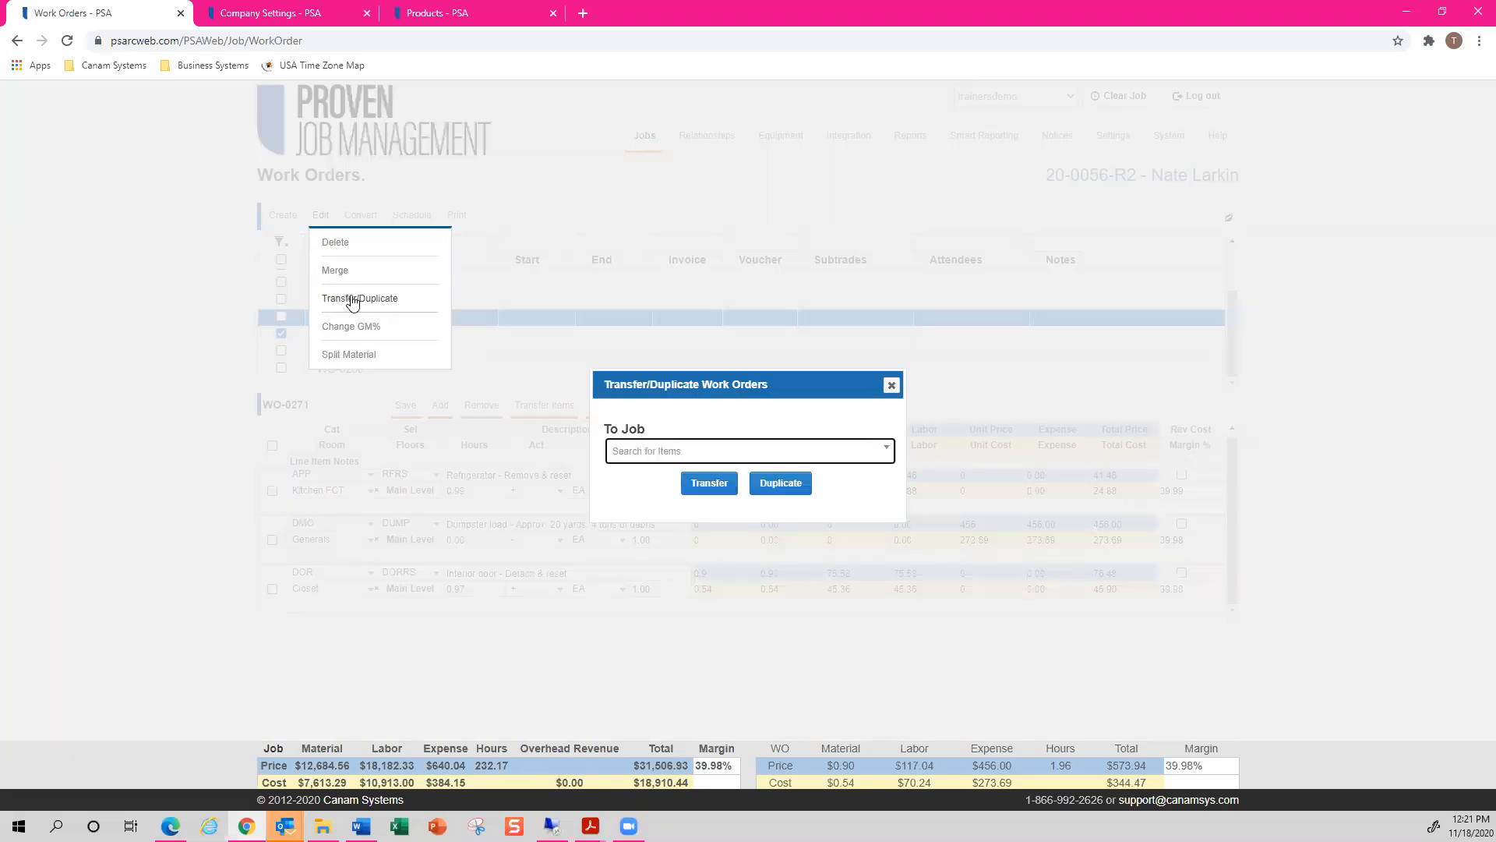
pyautogui.click(639, 452)
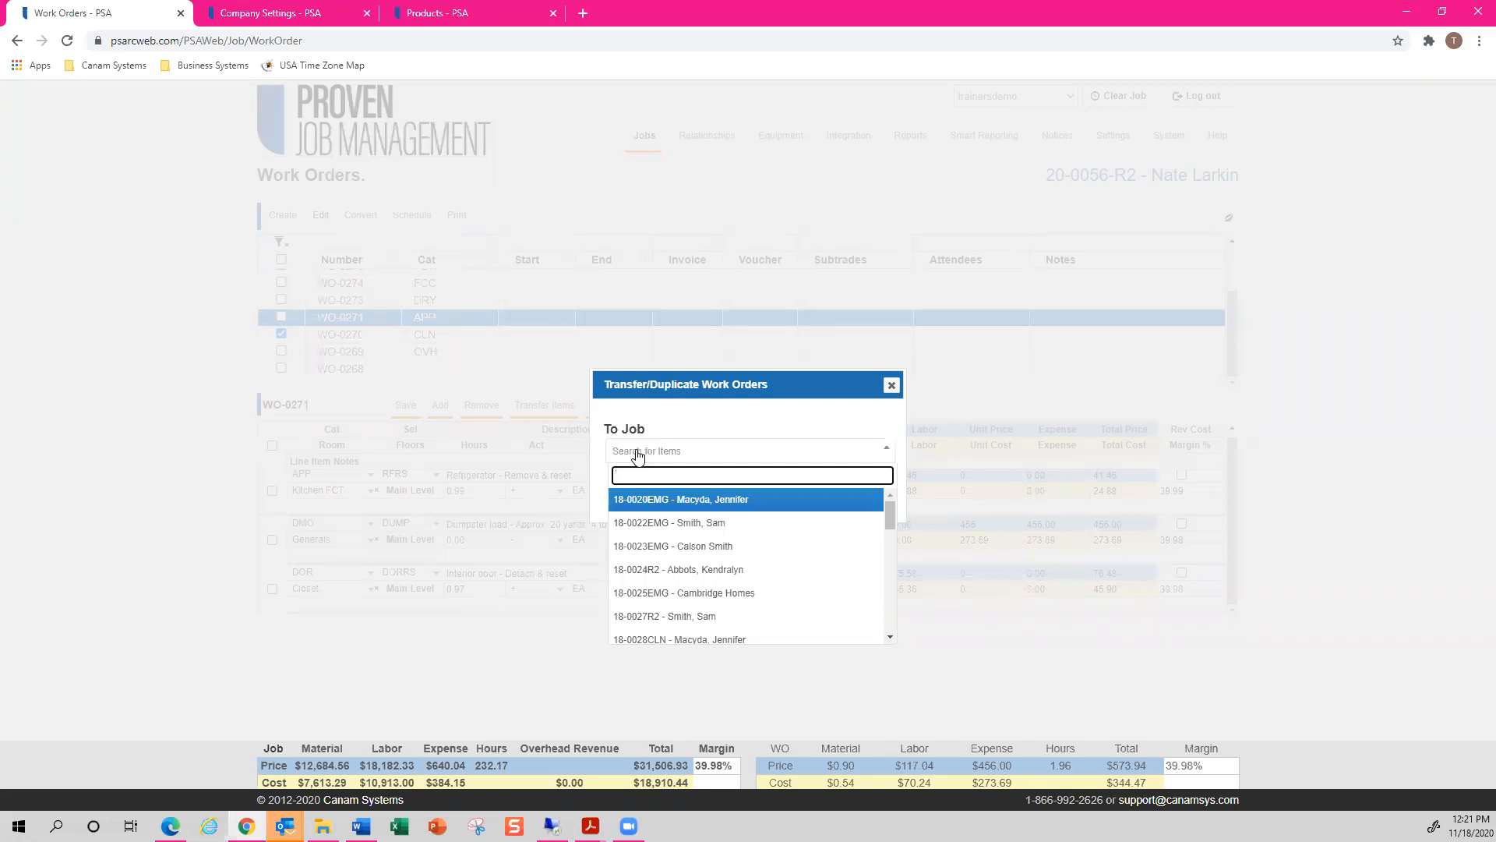
pyautogui.click(639, 546)
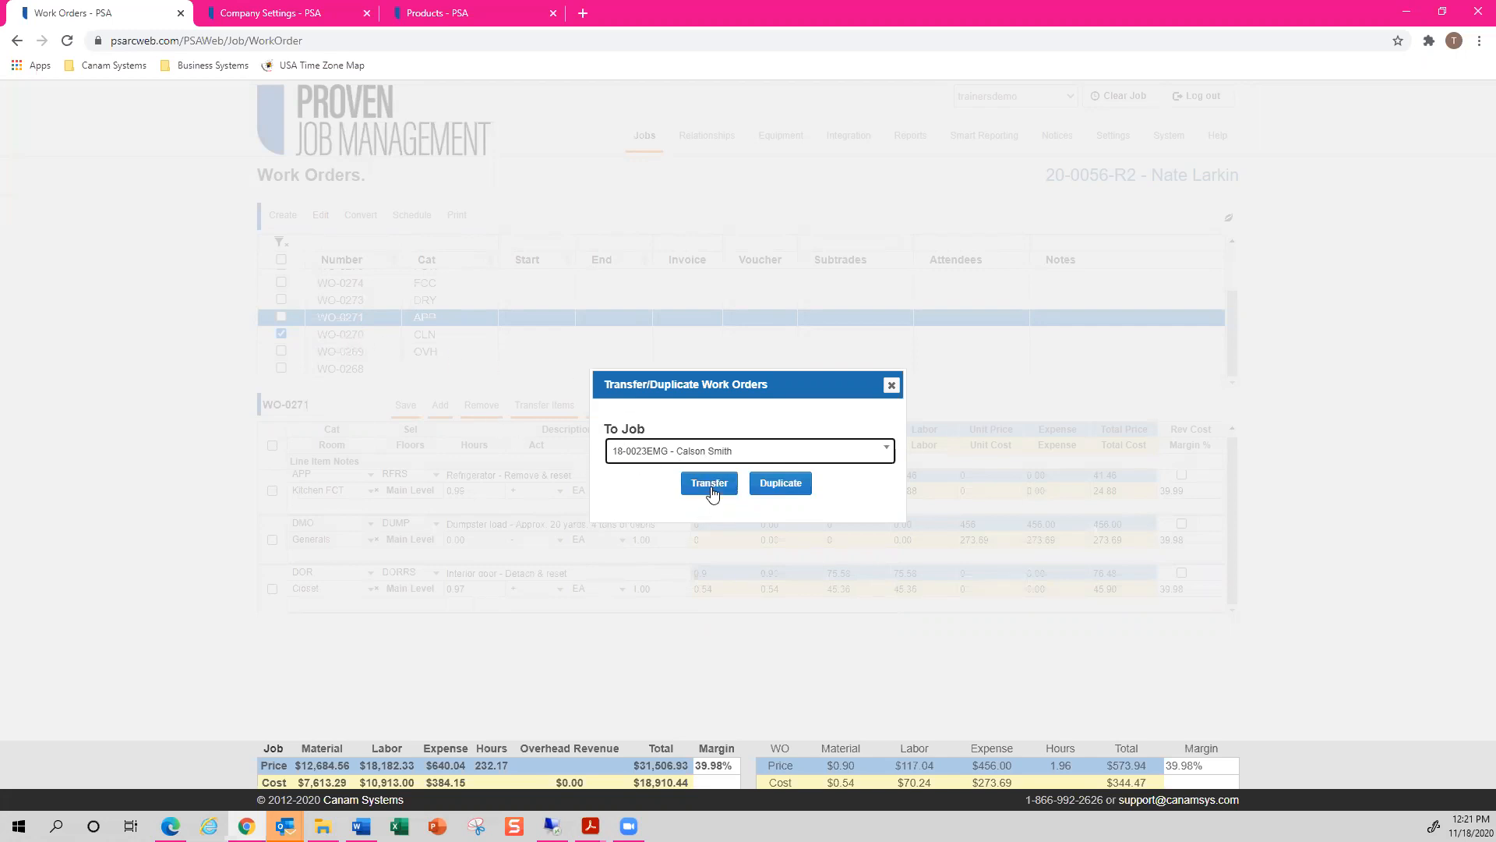
pyautogui.click(710, 486)
pyautogui.click(107, 123)
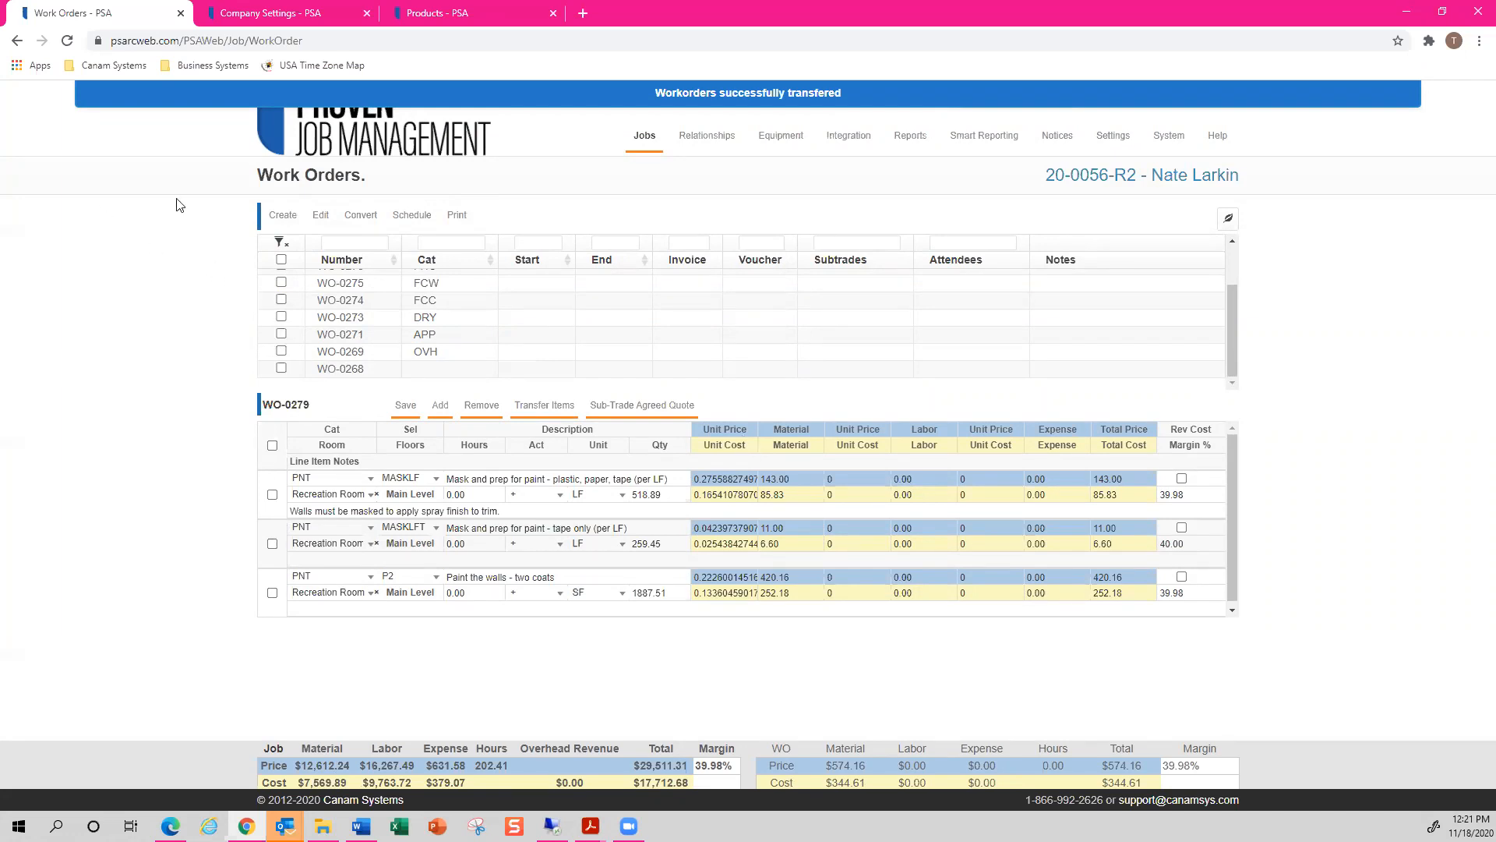
# Duplicate the DRY work order to job 18-0023EMG, accept the confirmation, and clear its selection mark.
pyautogui.moveTo(324, 218)
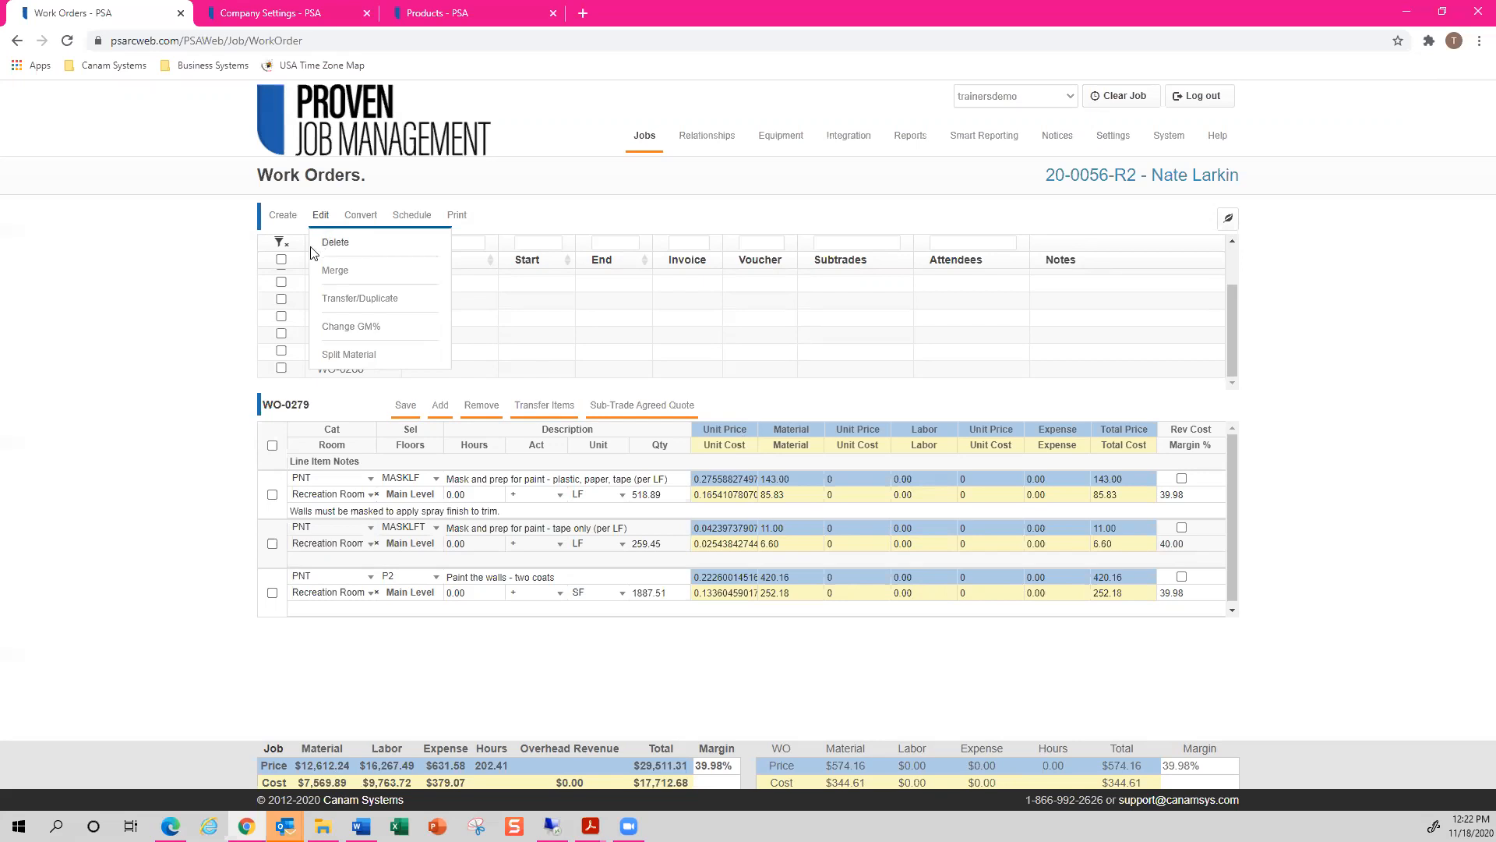
pyautogui.click(281, 317)
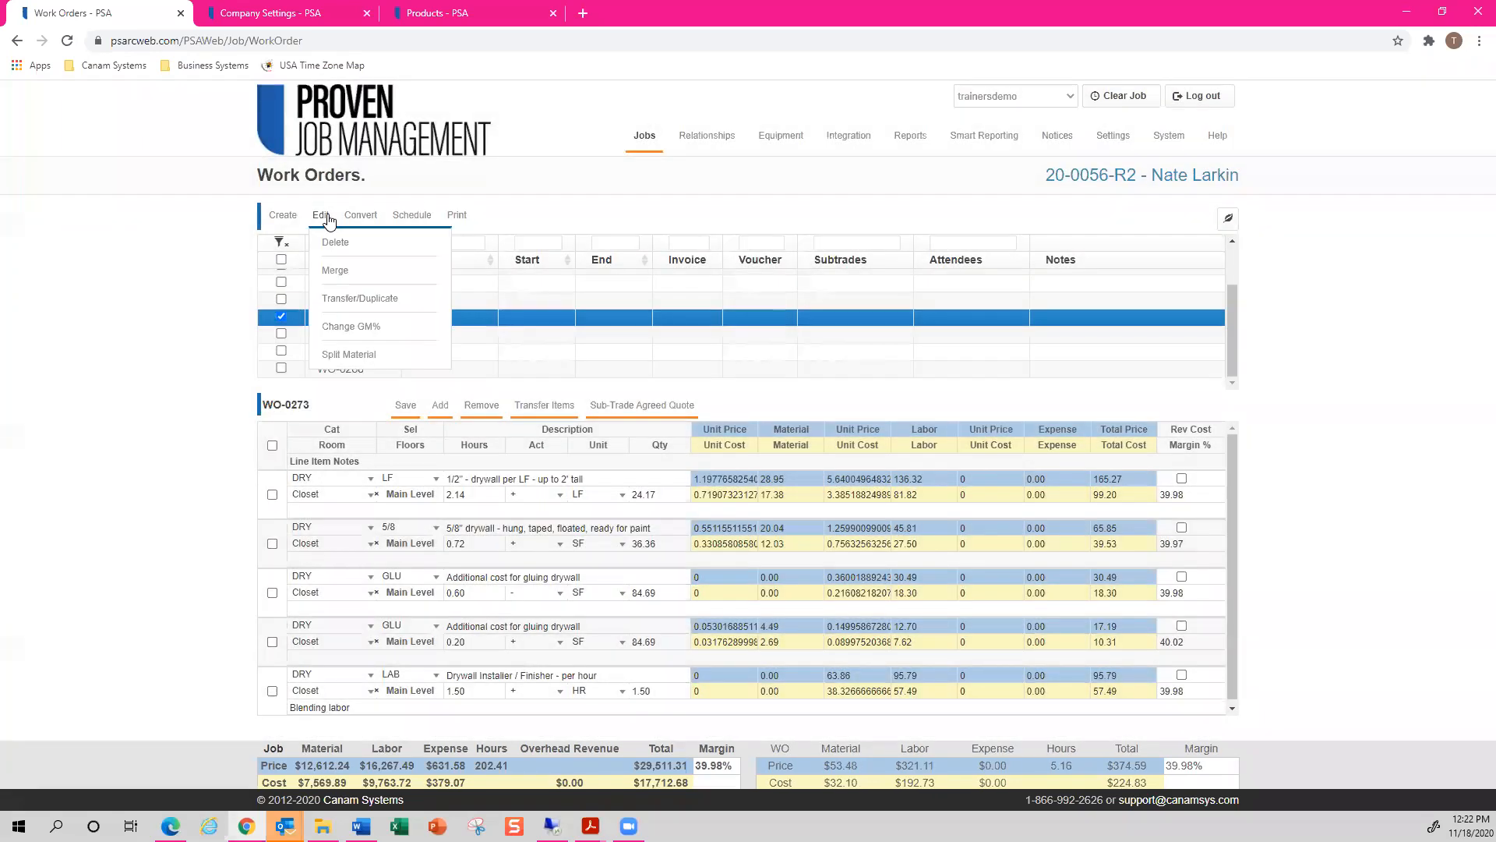
pyautogui.click(334, 299)
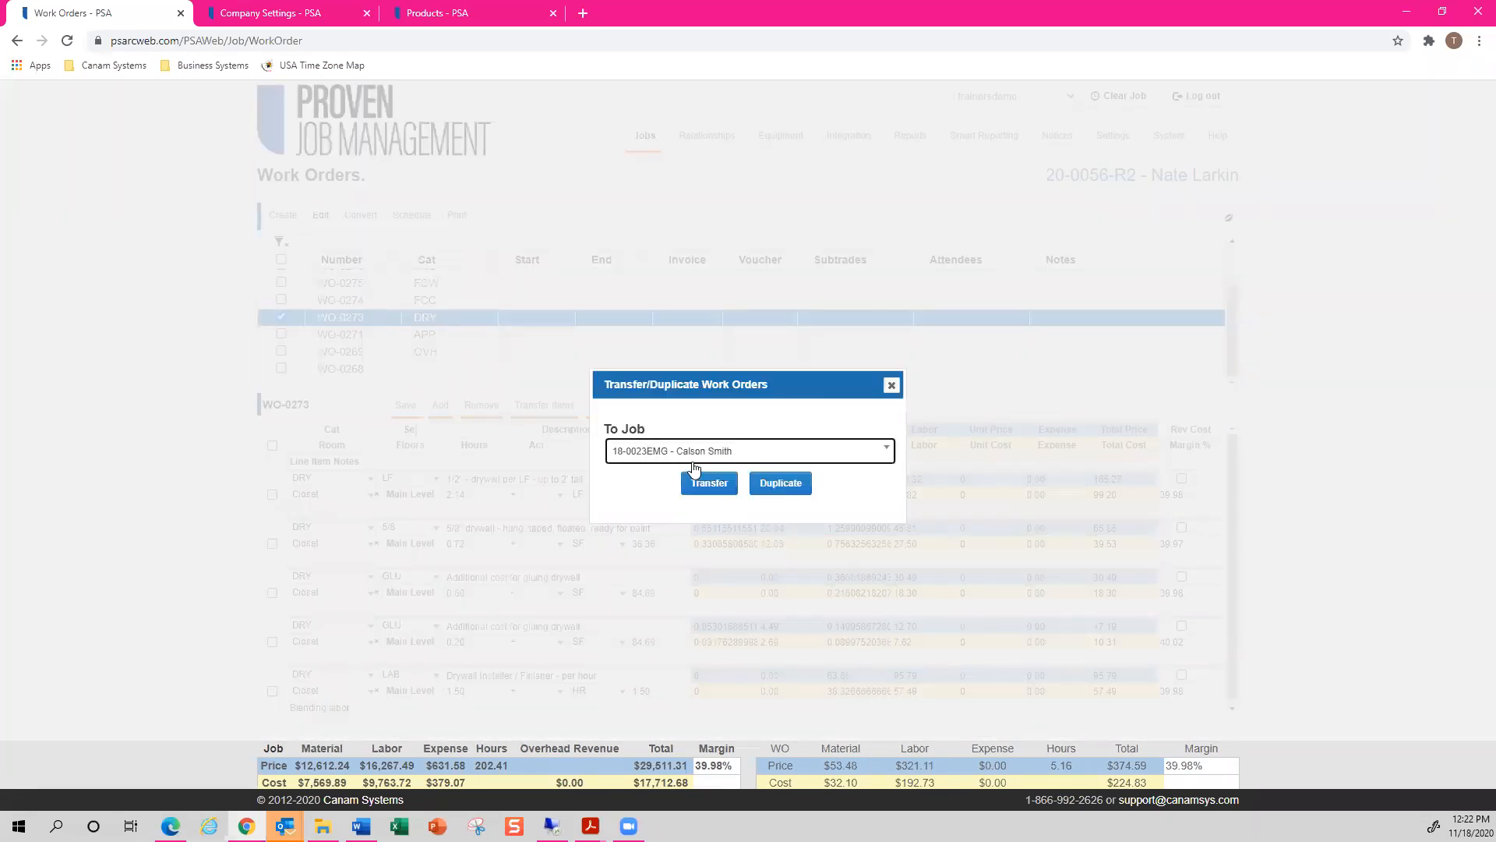
pyautogui.click(765, 484)
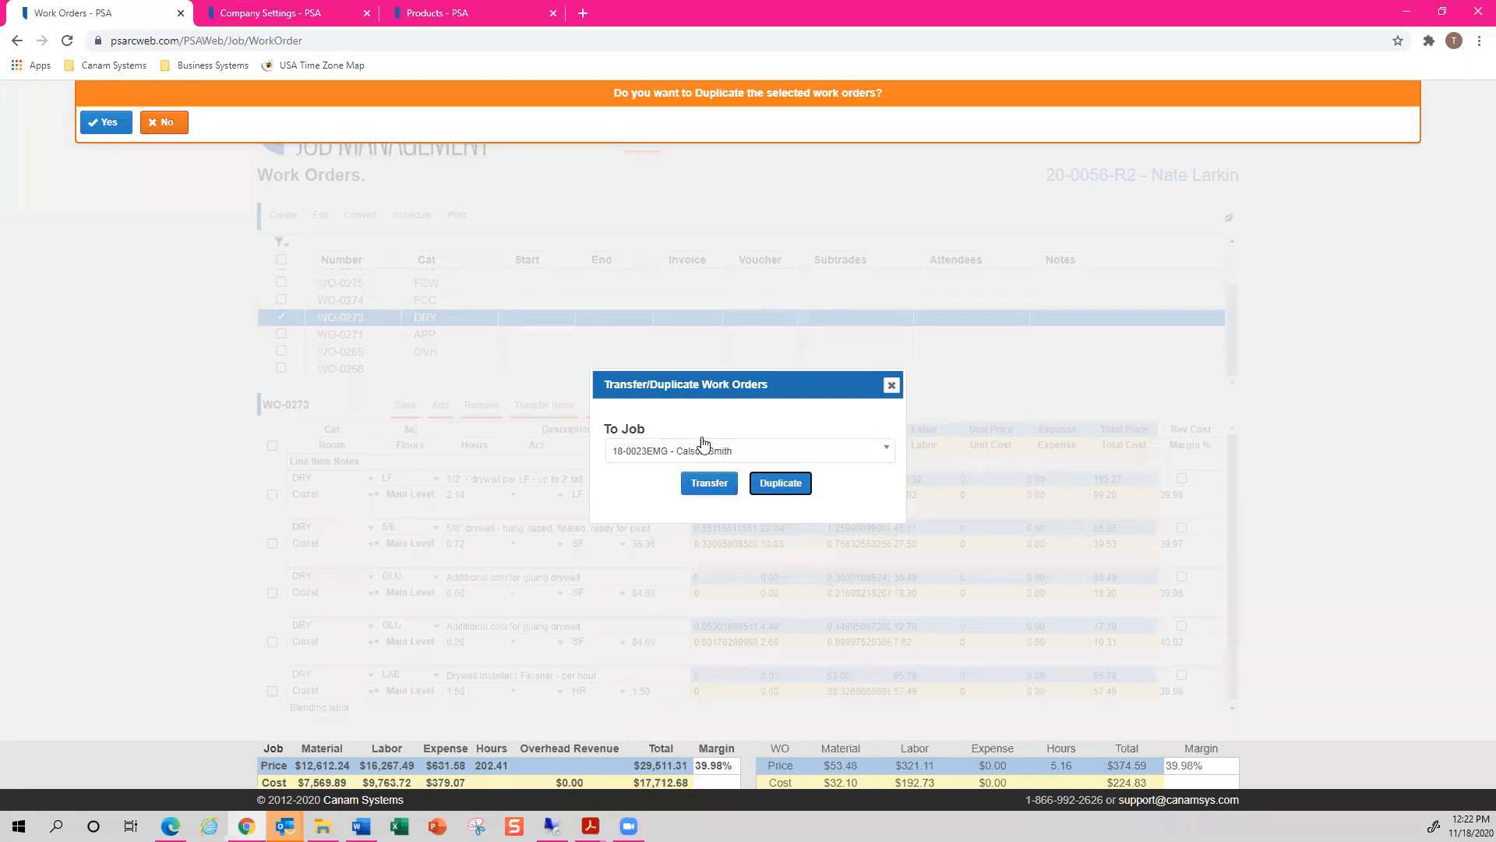
pyautogui.click(88, 124)
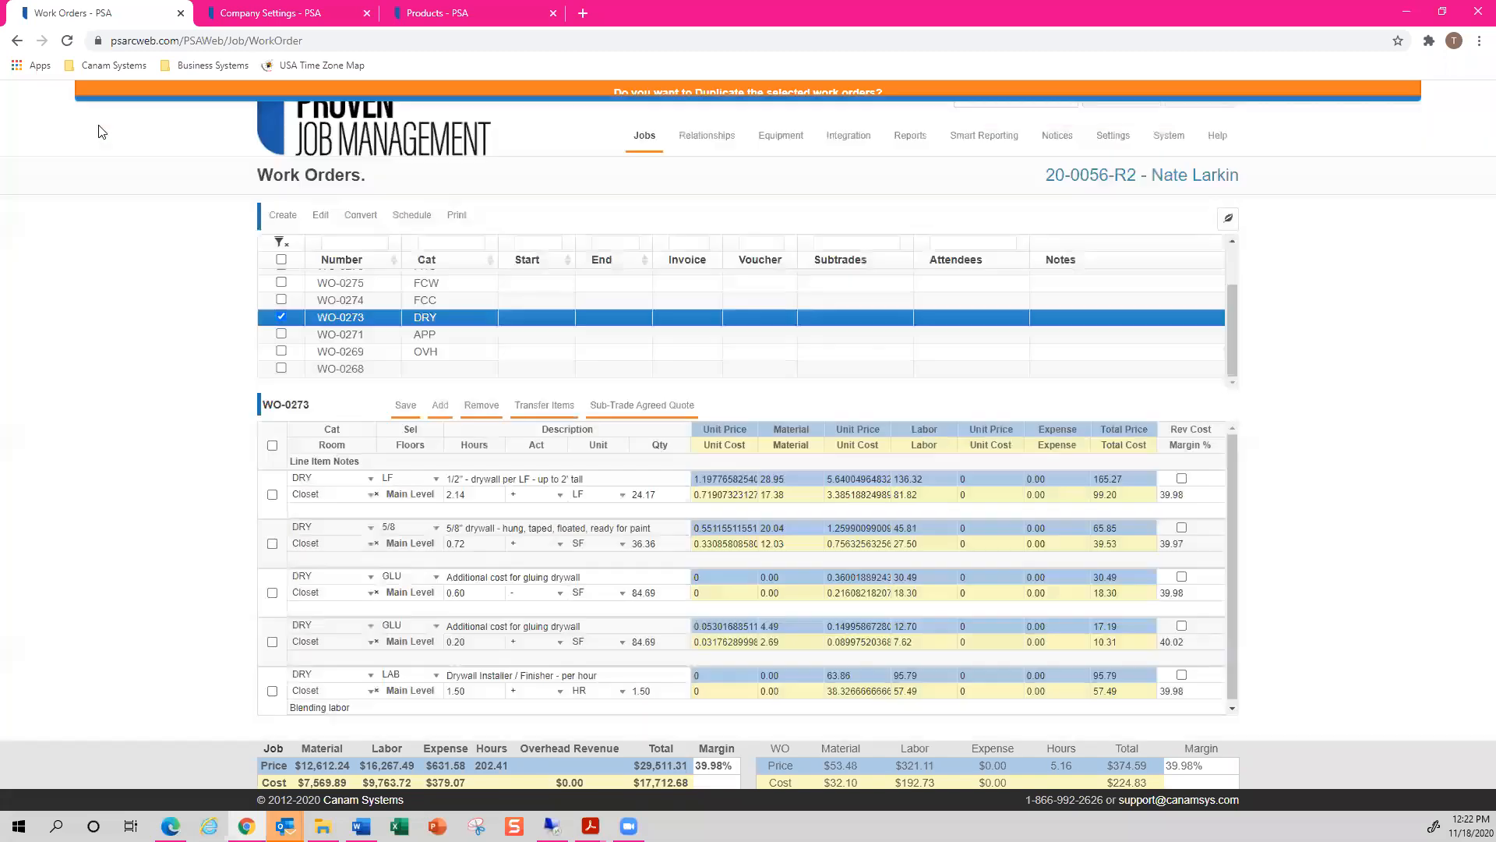
pyautogui.click(448, 316)
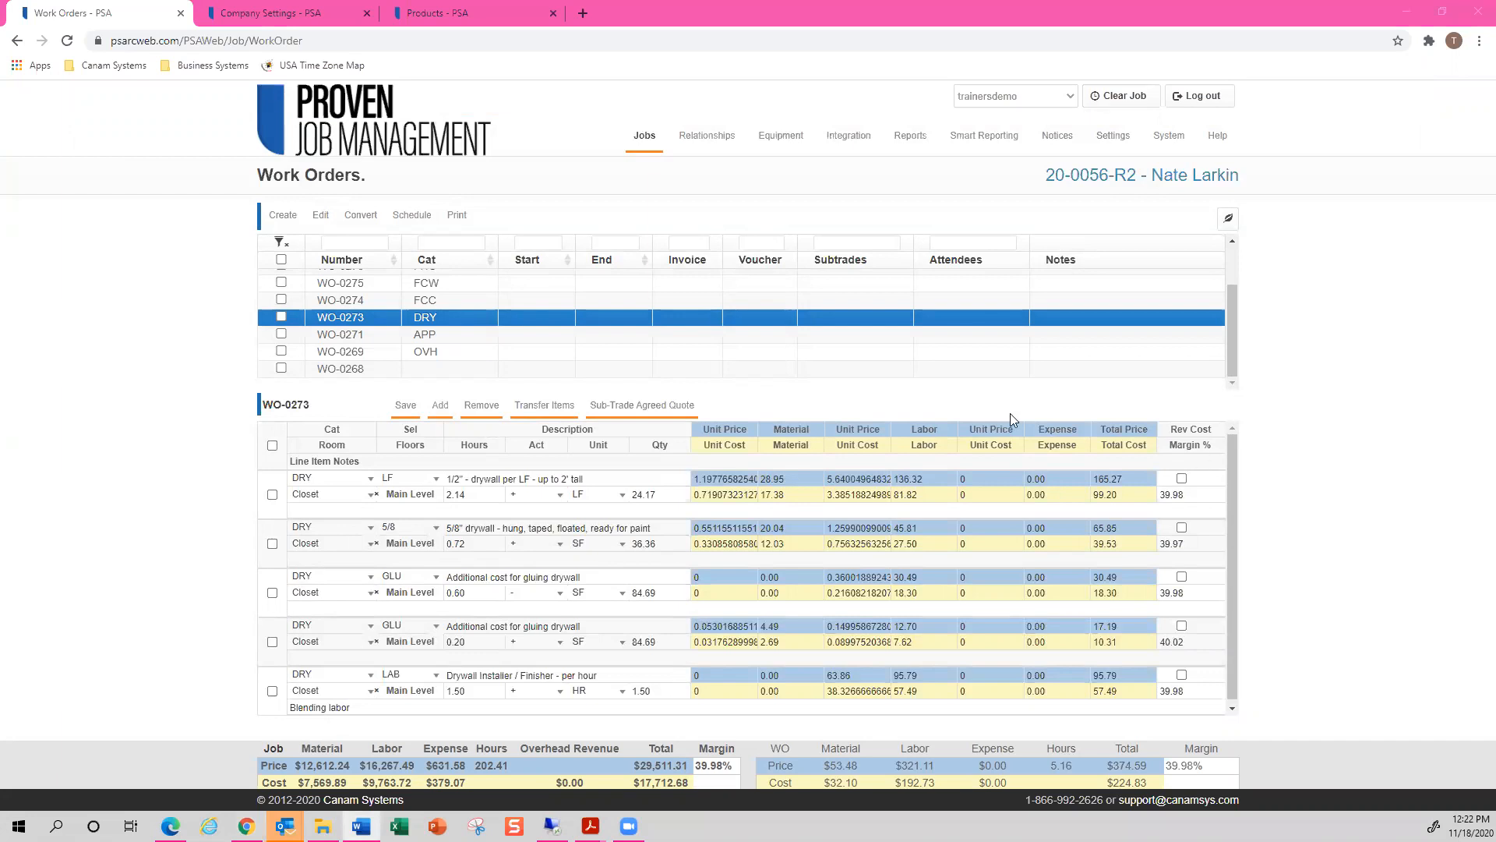
# Mark the FNC work order WO-0276 for material splitting and display its line items.
pyautogui.moveTo(320, 230)
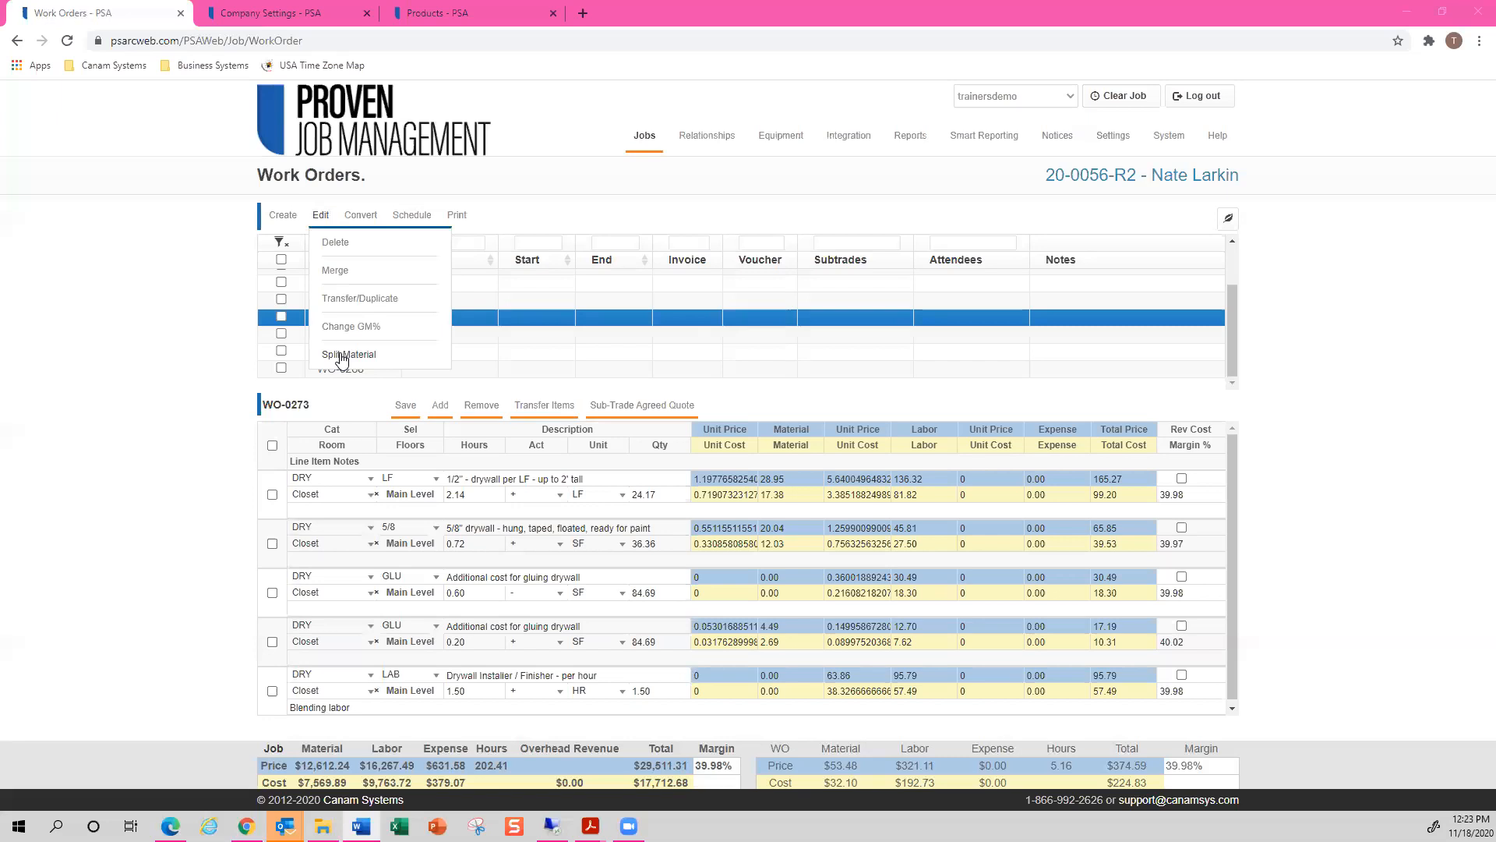
pyautogui.click(341, 356)
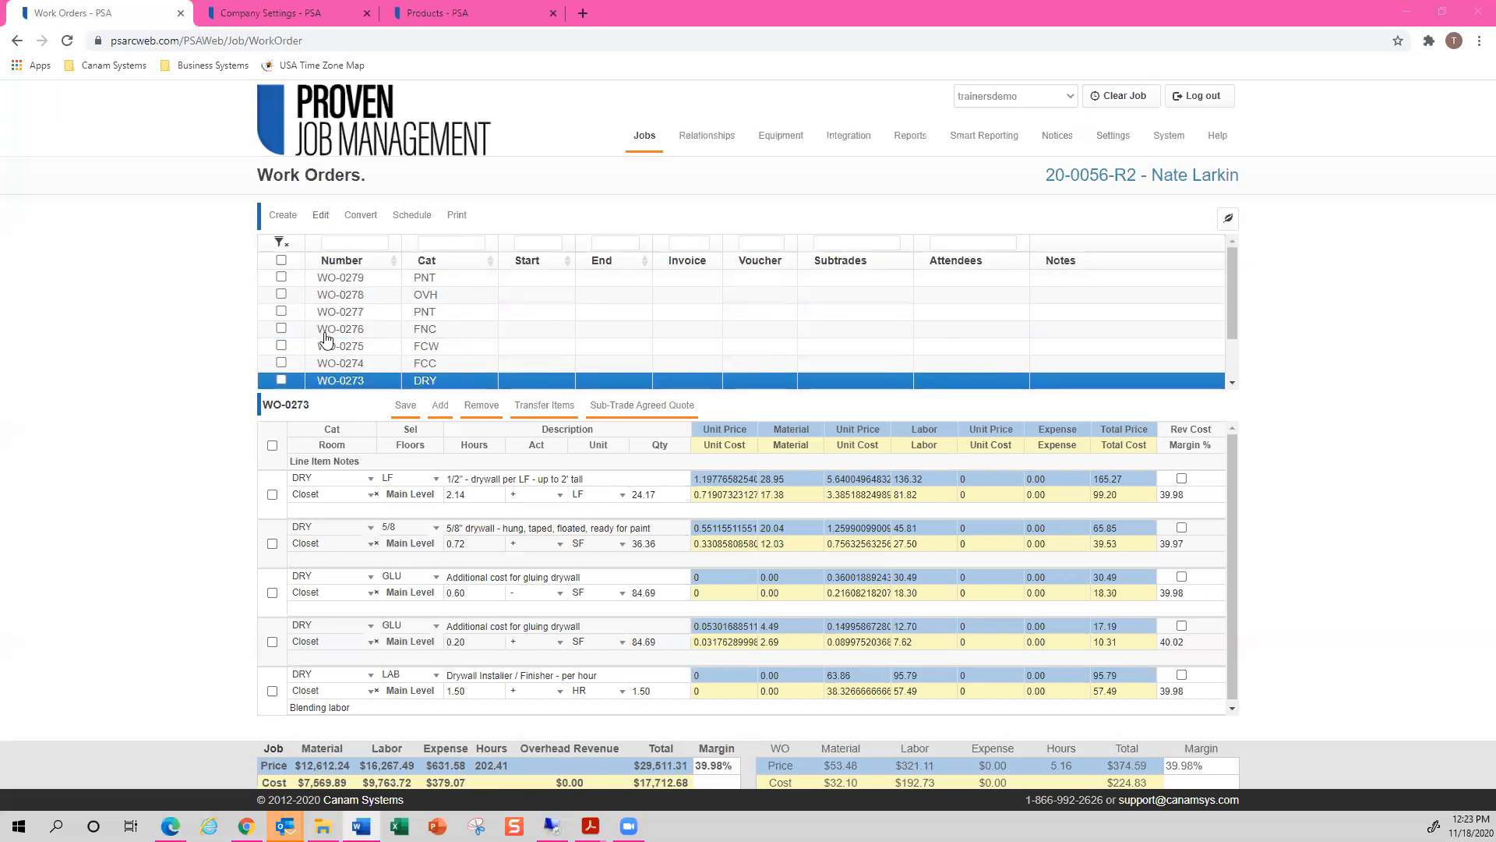
pyautogui.click(281, 329)
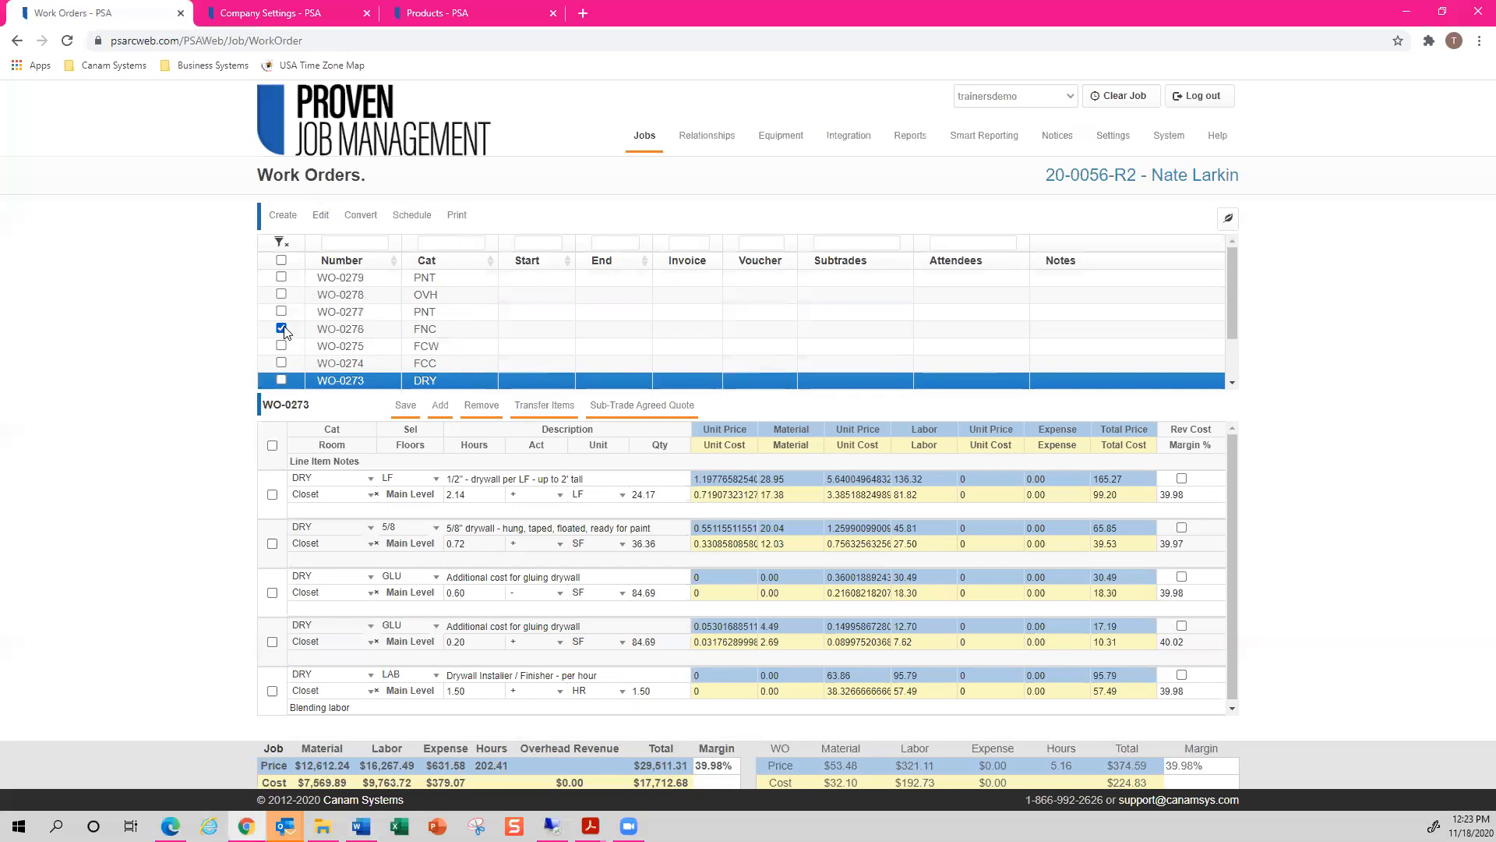
pyautogui.click(319, 217)
pyautogui.click(477, 335)
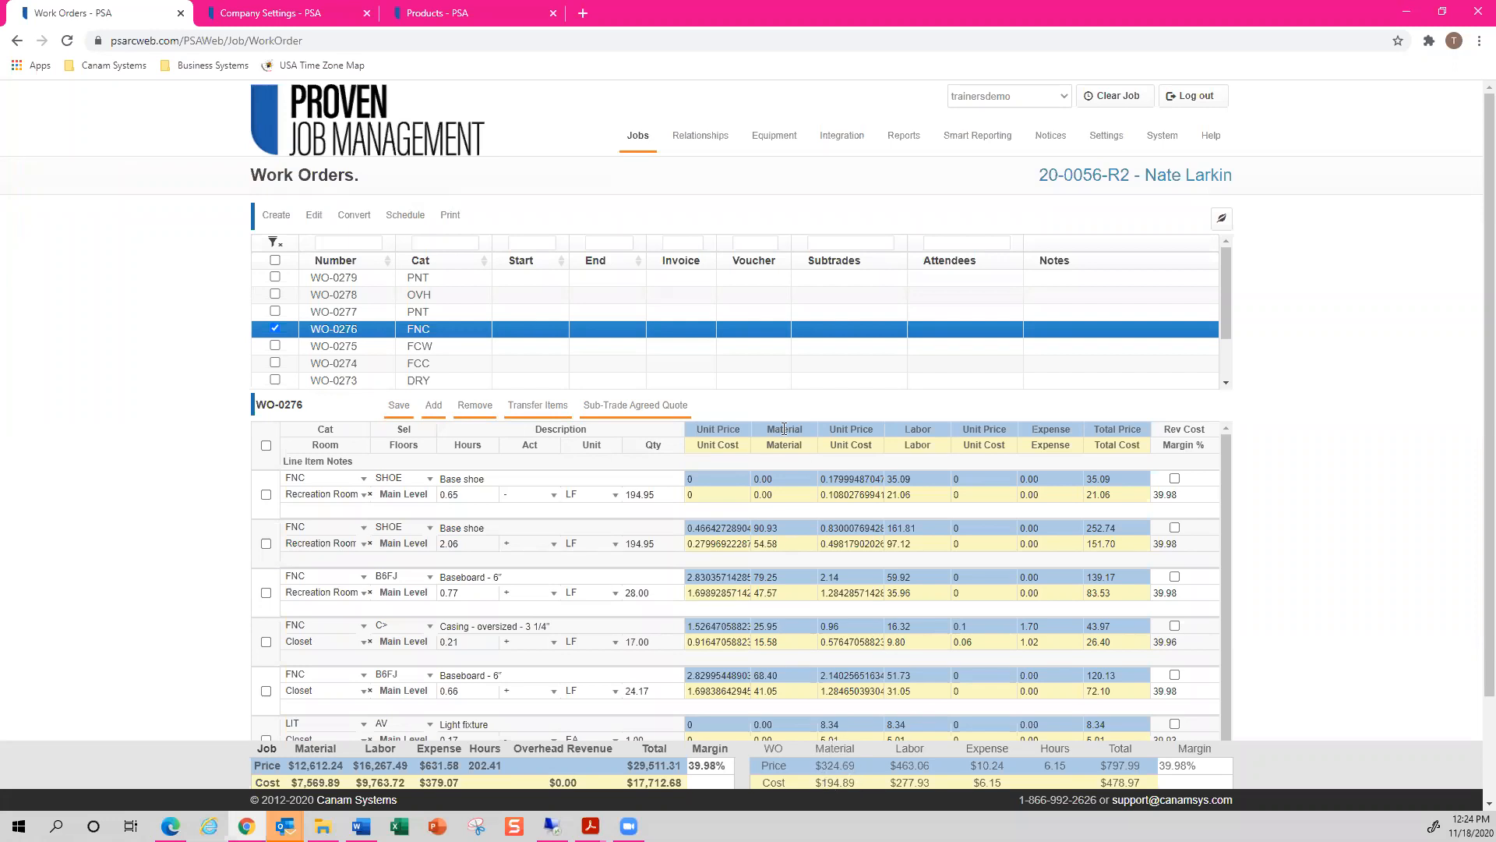
# Split the material of all listed WO-0276 line items into a newly created work order.
pyautogui.click(315, 217)
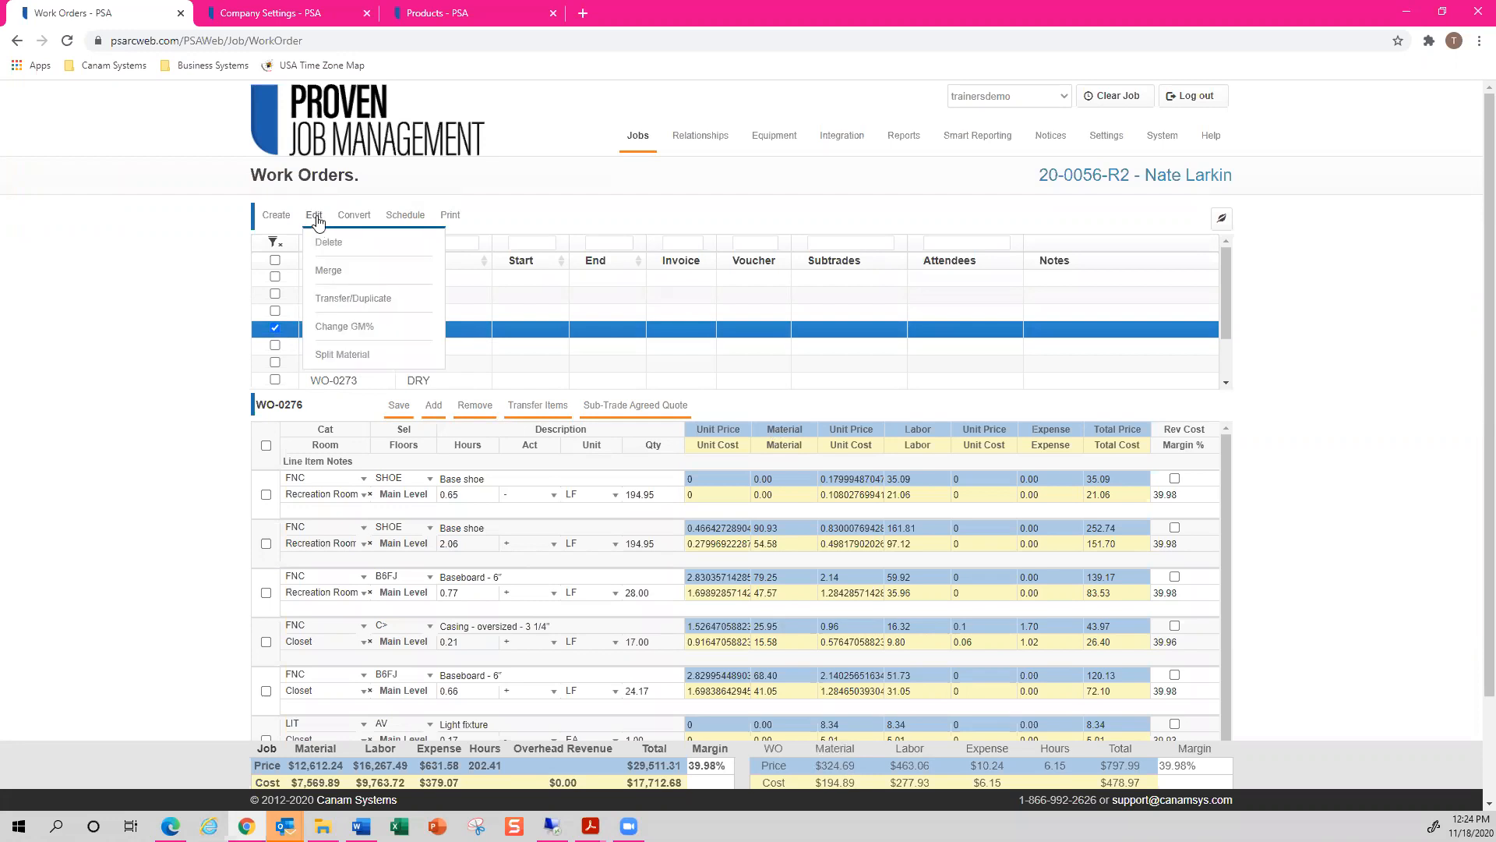
pyautogui.click(330, 357)
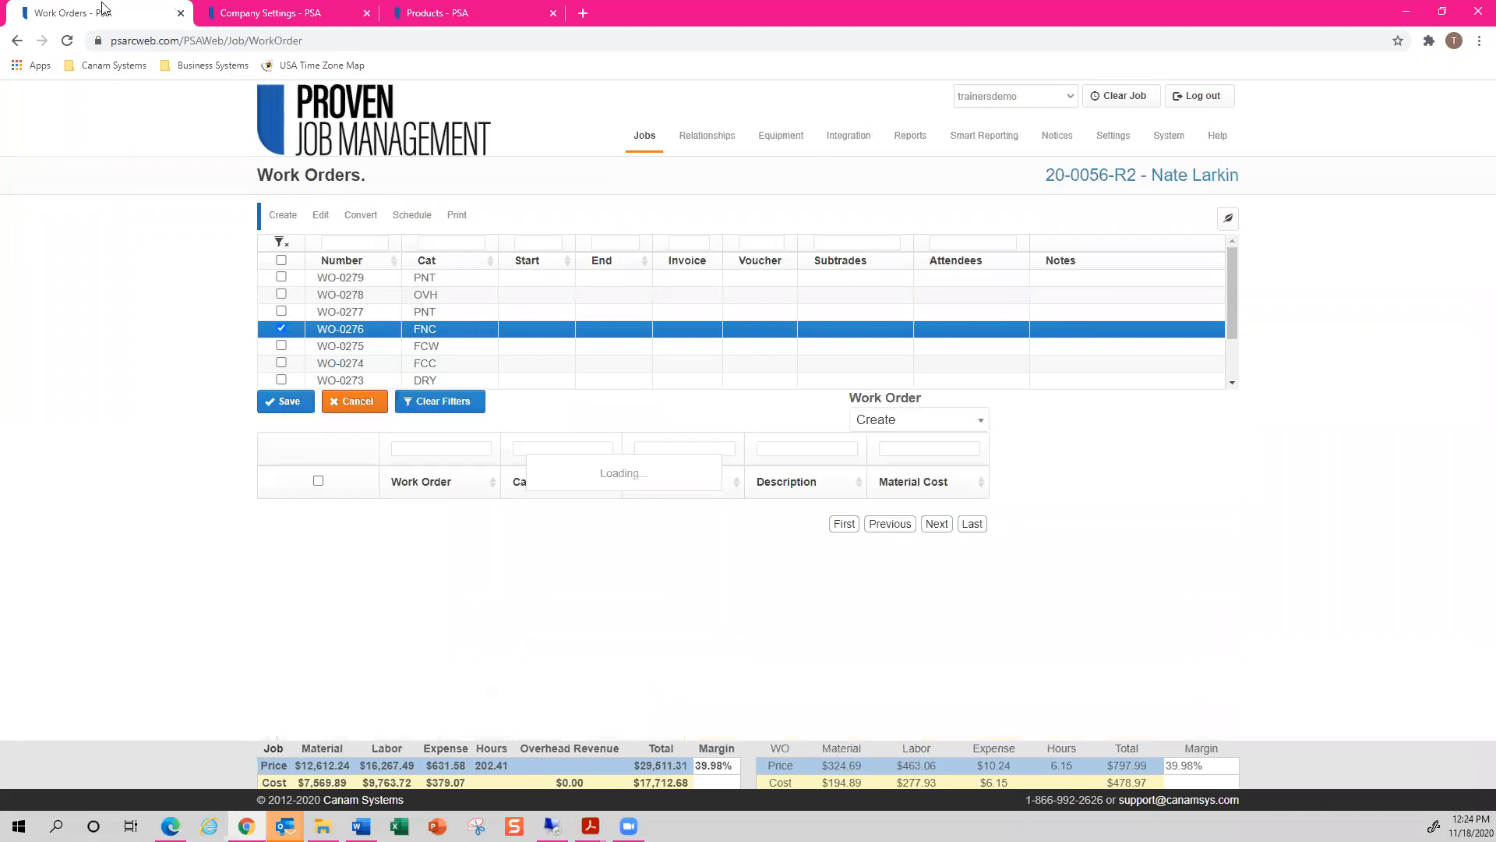
pyautogui.scroll(-1, 155, 462)
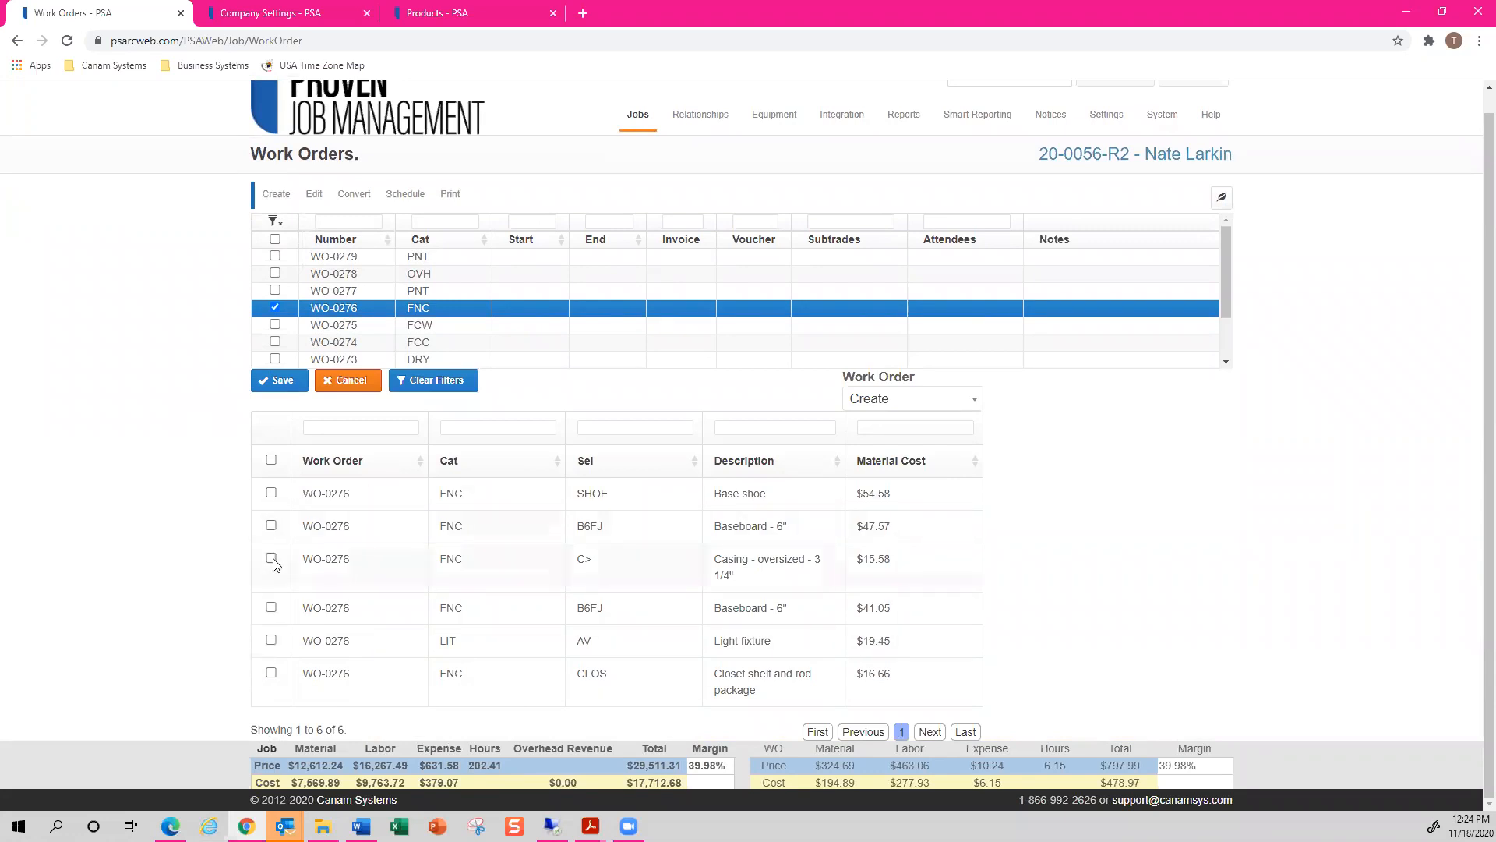
pyautogui.click(272, 460)
pyautogui.click(911, 401)
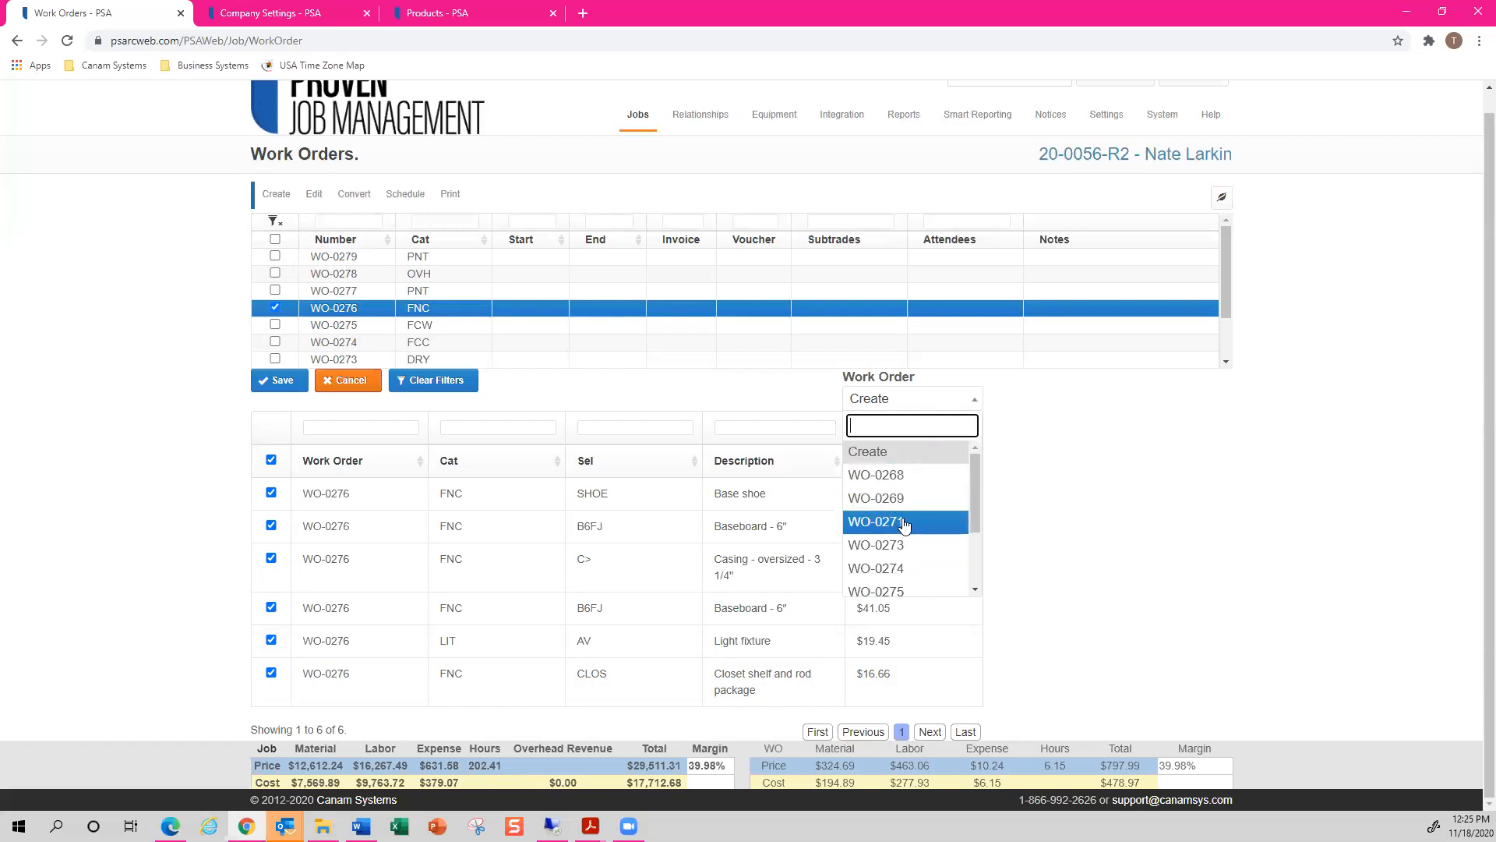
pyautogui.click(904, 452)
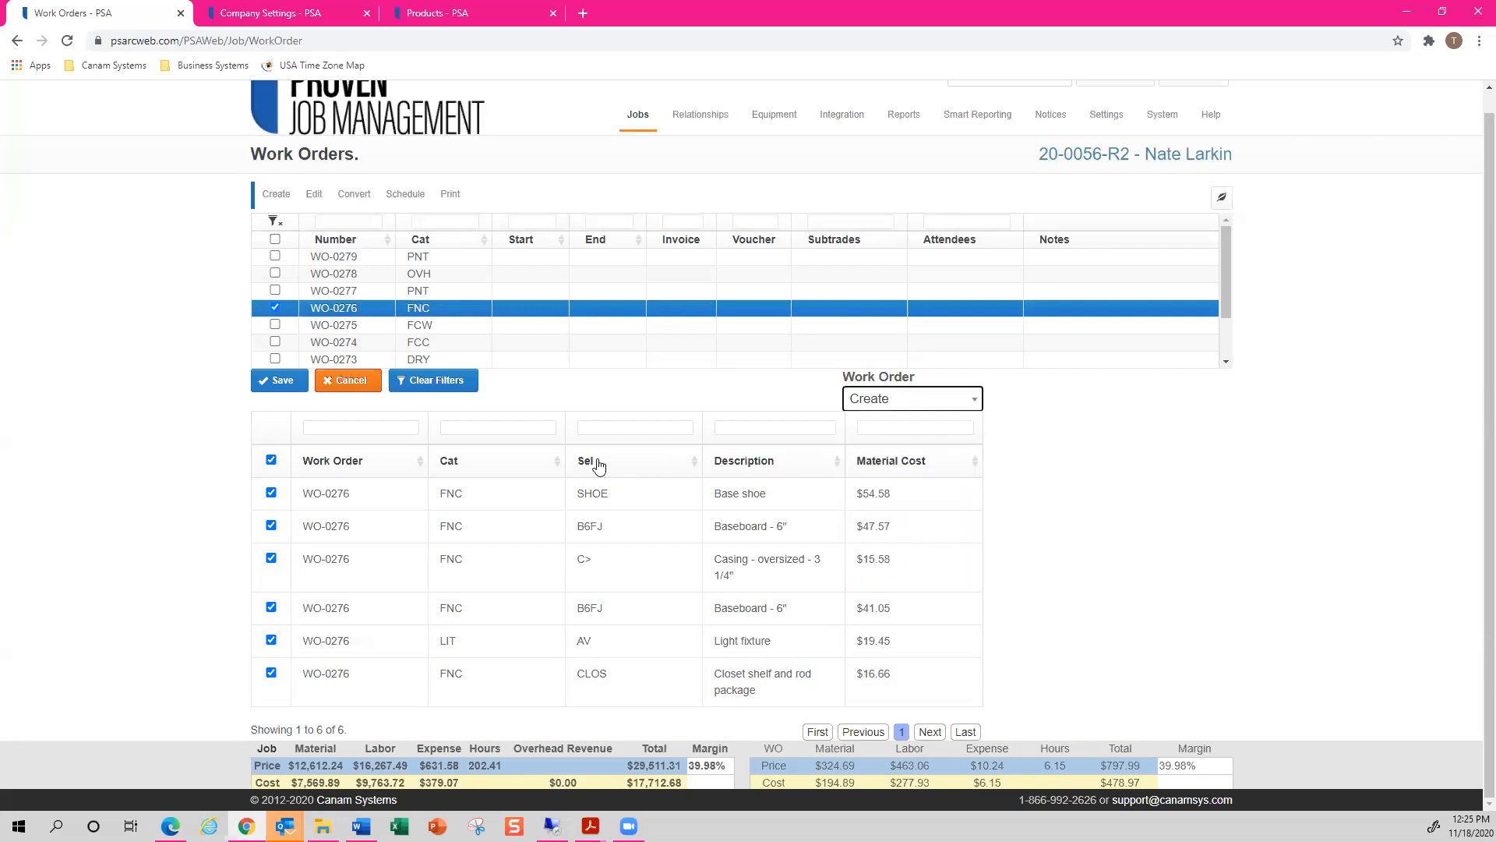
pyautogui.click(285, 386)
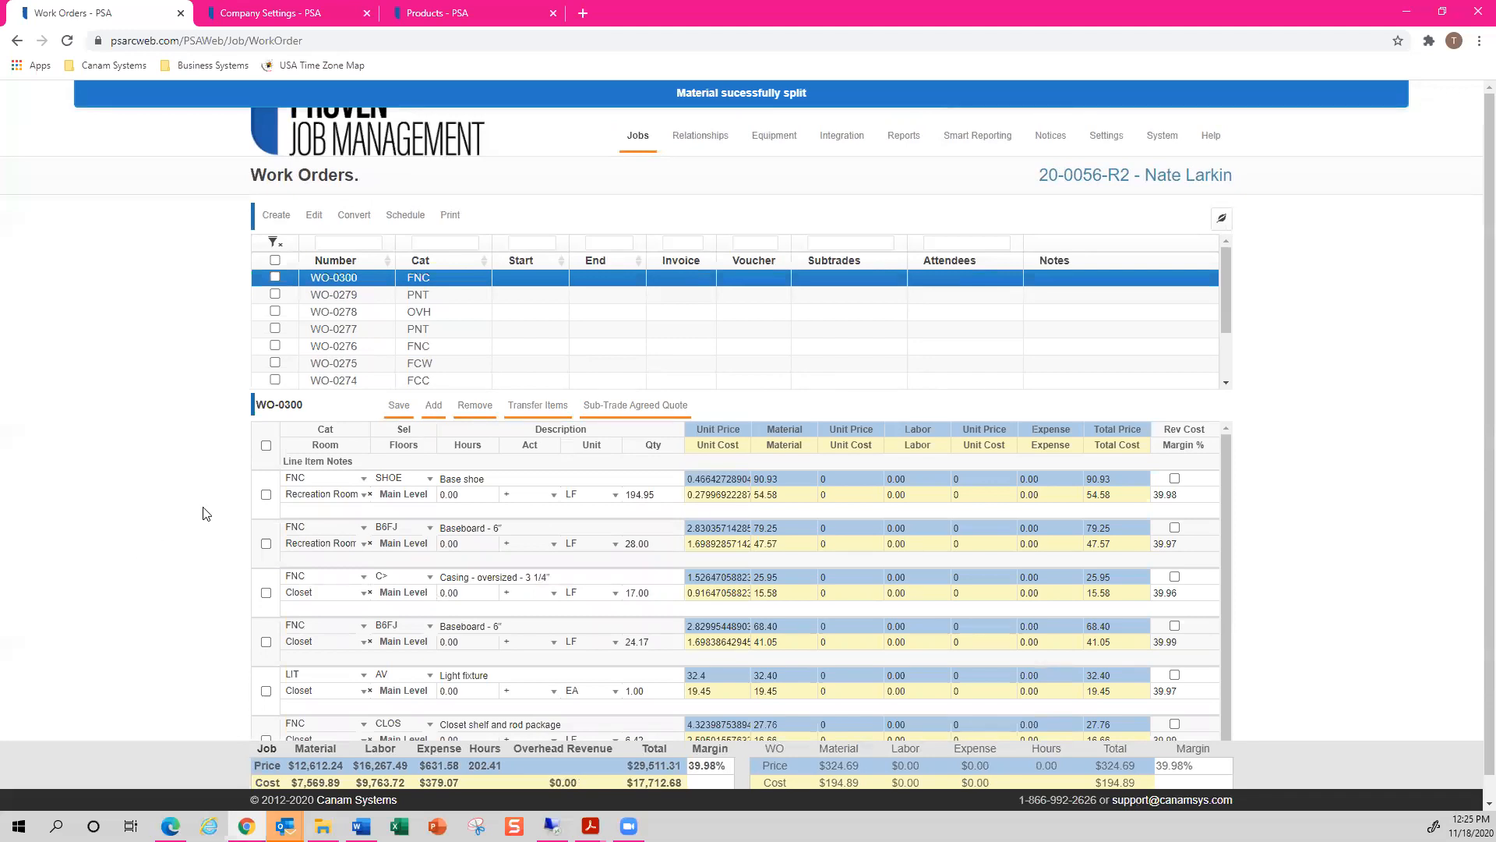
# Compare the remaining line items of WO-0276 with those of the split-off material work order WO-0300.
pyautogui.click(362, 350)
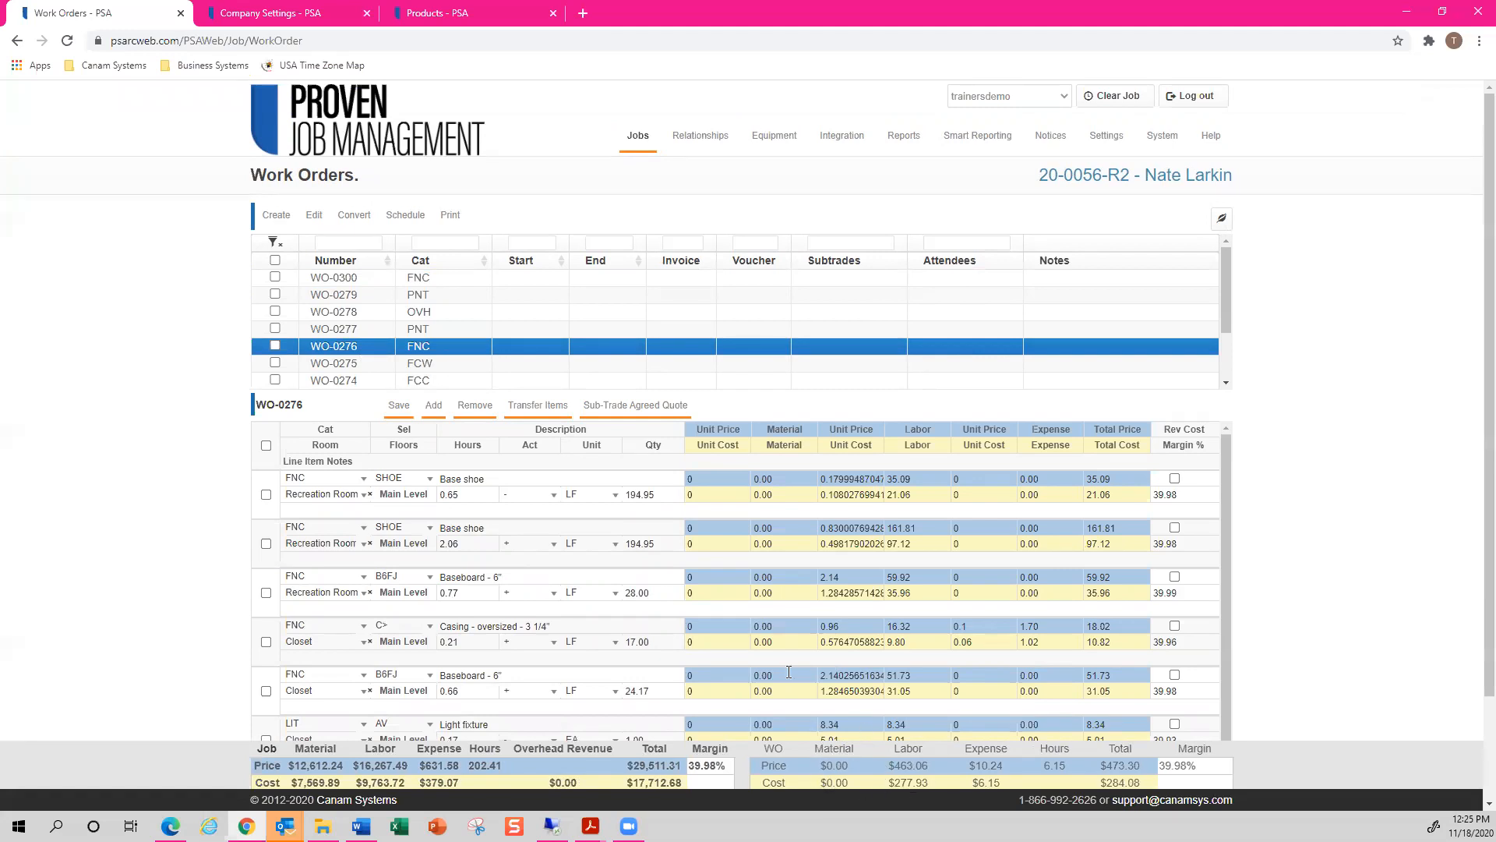
pyautogui.click(366, 280)
pyautogui.click(364, 278)
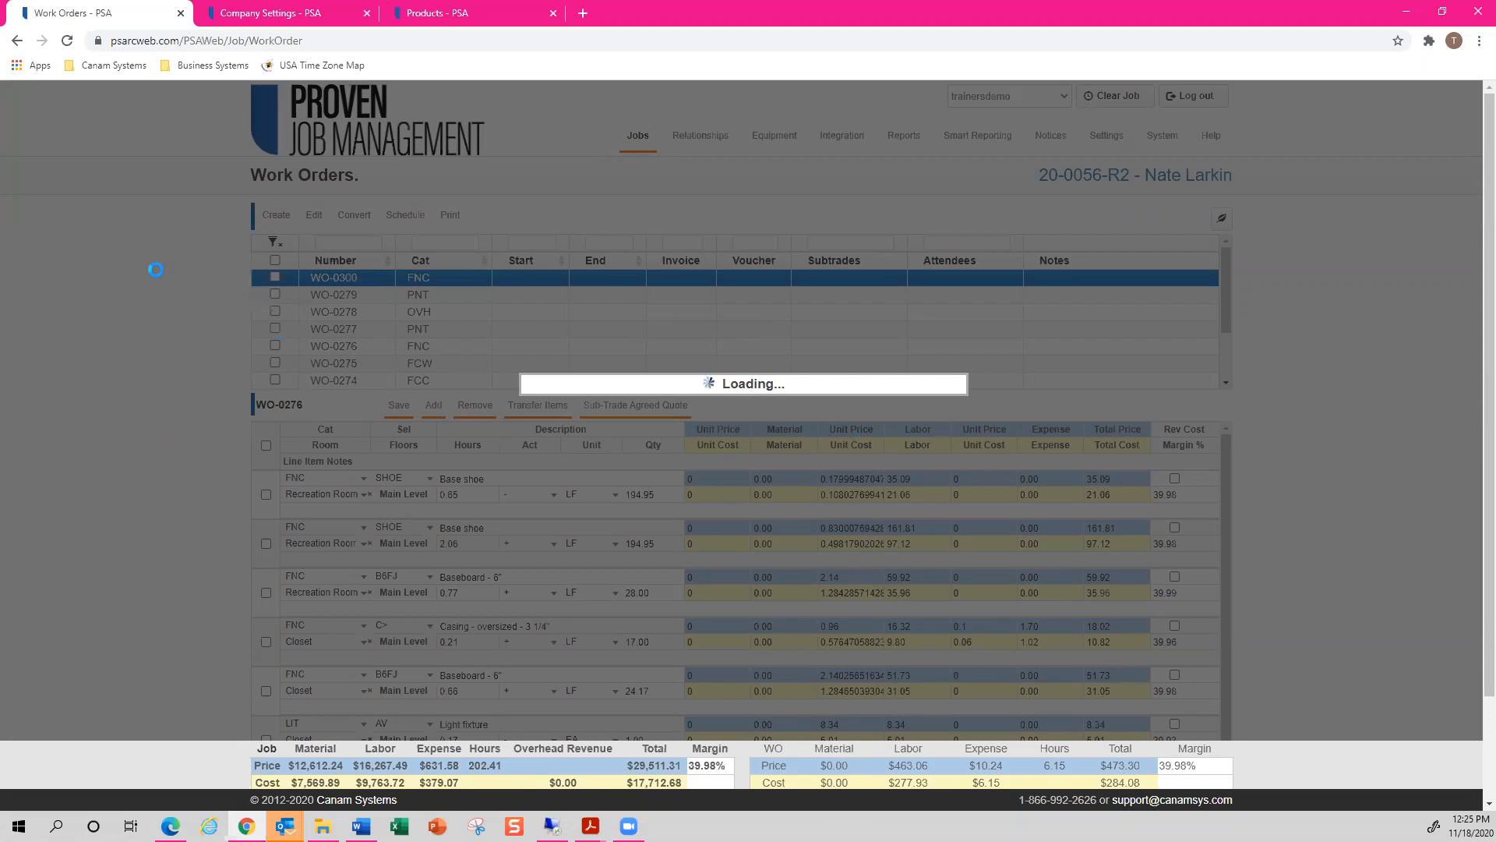
pyautogui.scroll(-2, 174, 361)
pyautogui.scroll(2, 444, 261)
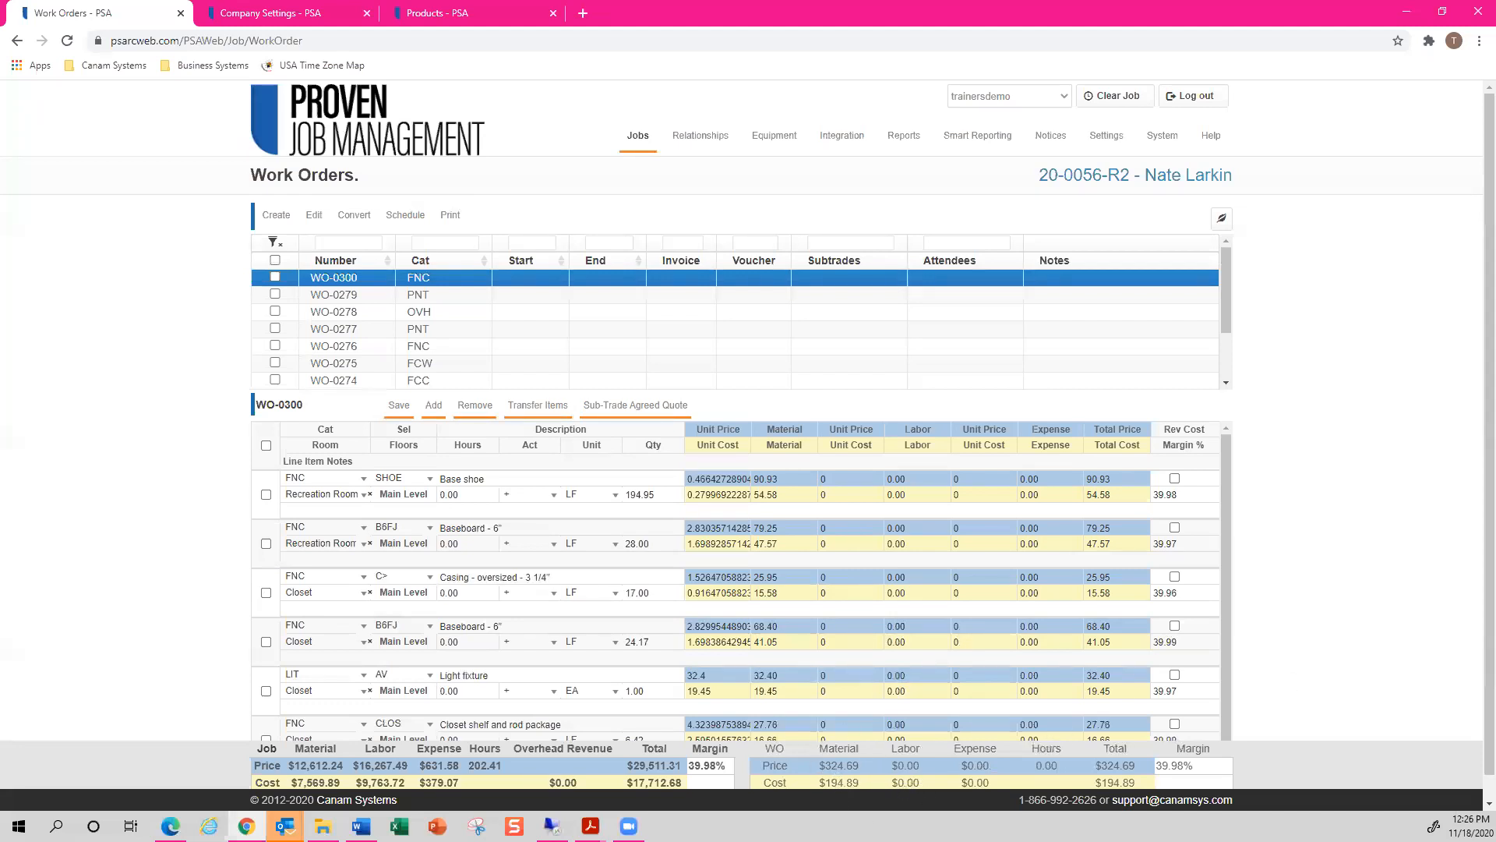
pyautogui.hotkey('alt', 'Tab')
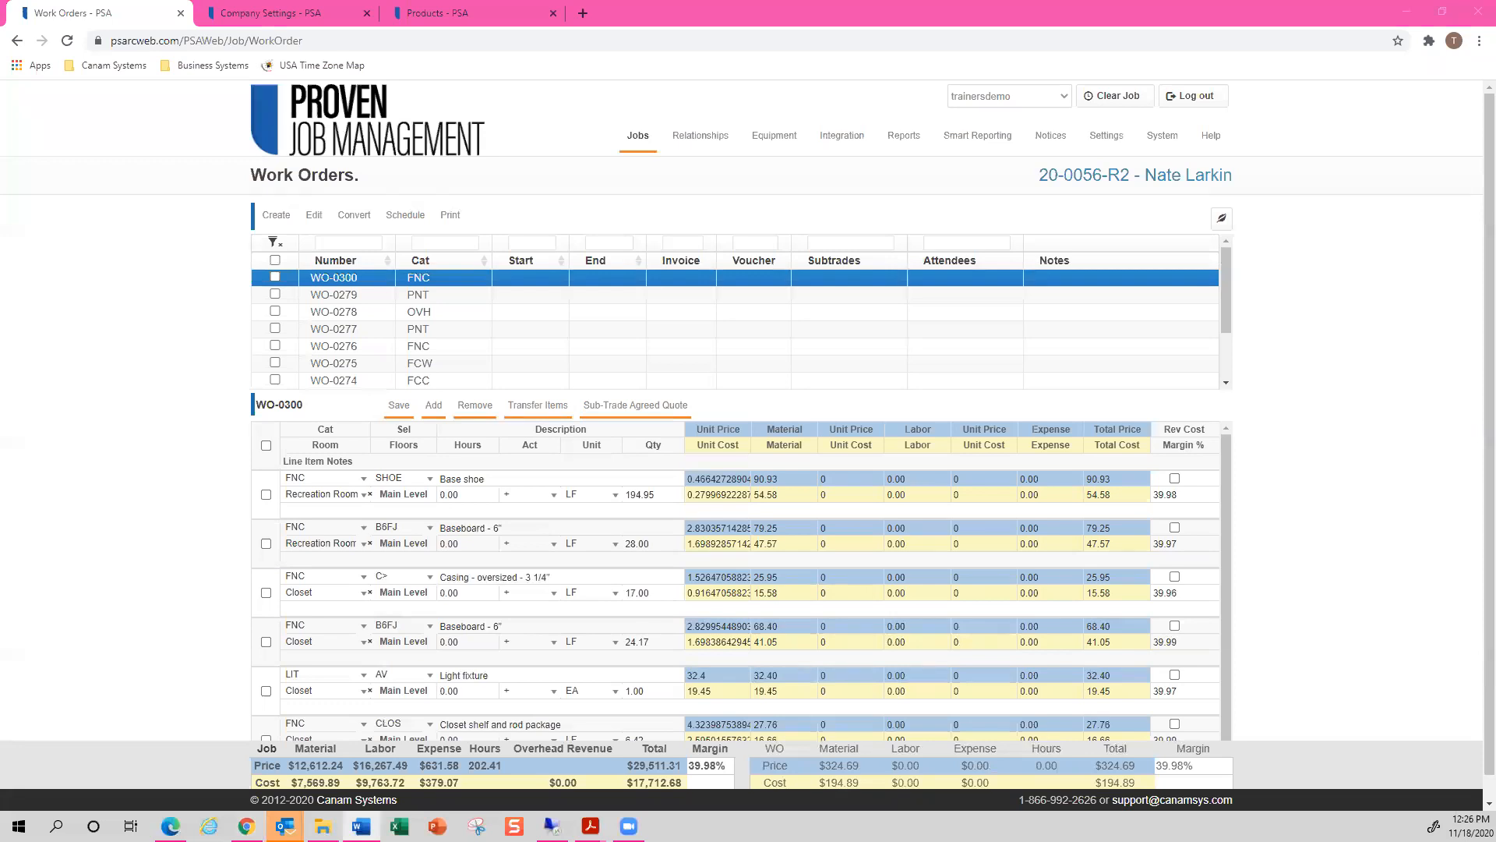
pyautogui.click(359, 225)
pyautogui.moveTo(396, 224)
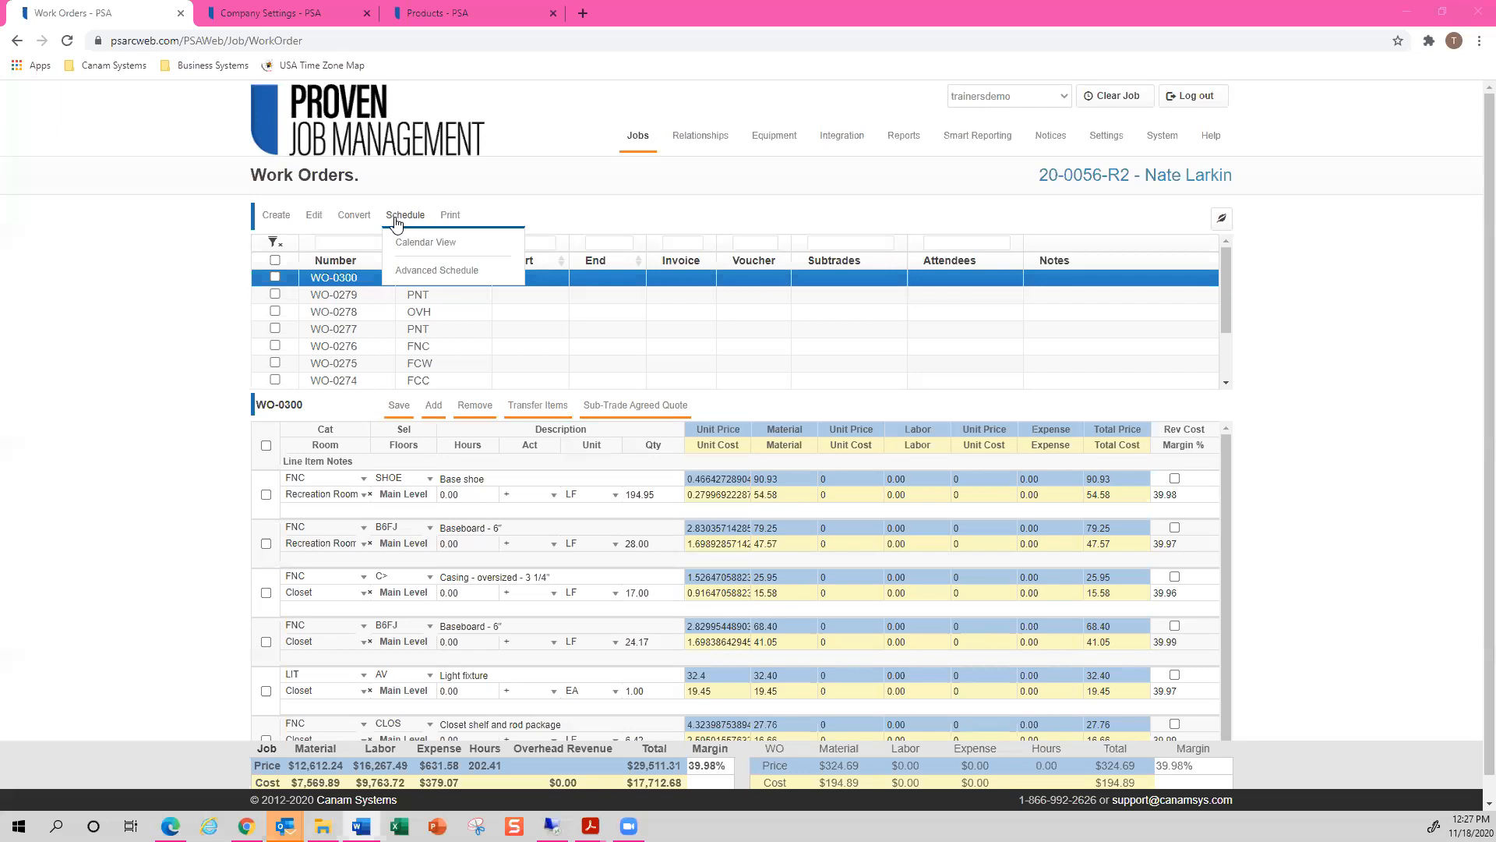
pyautogui.moveTo(450, 222)
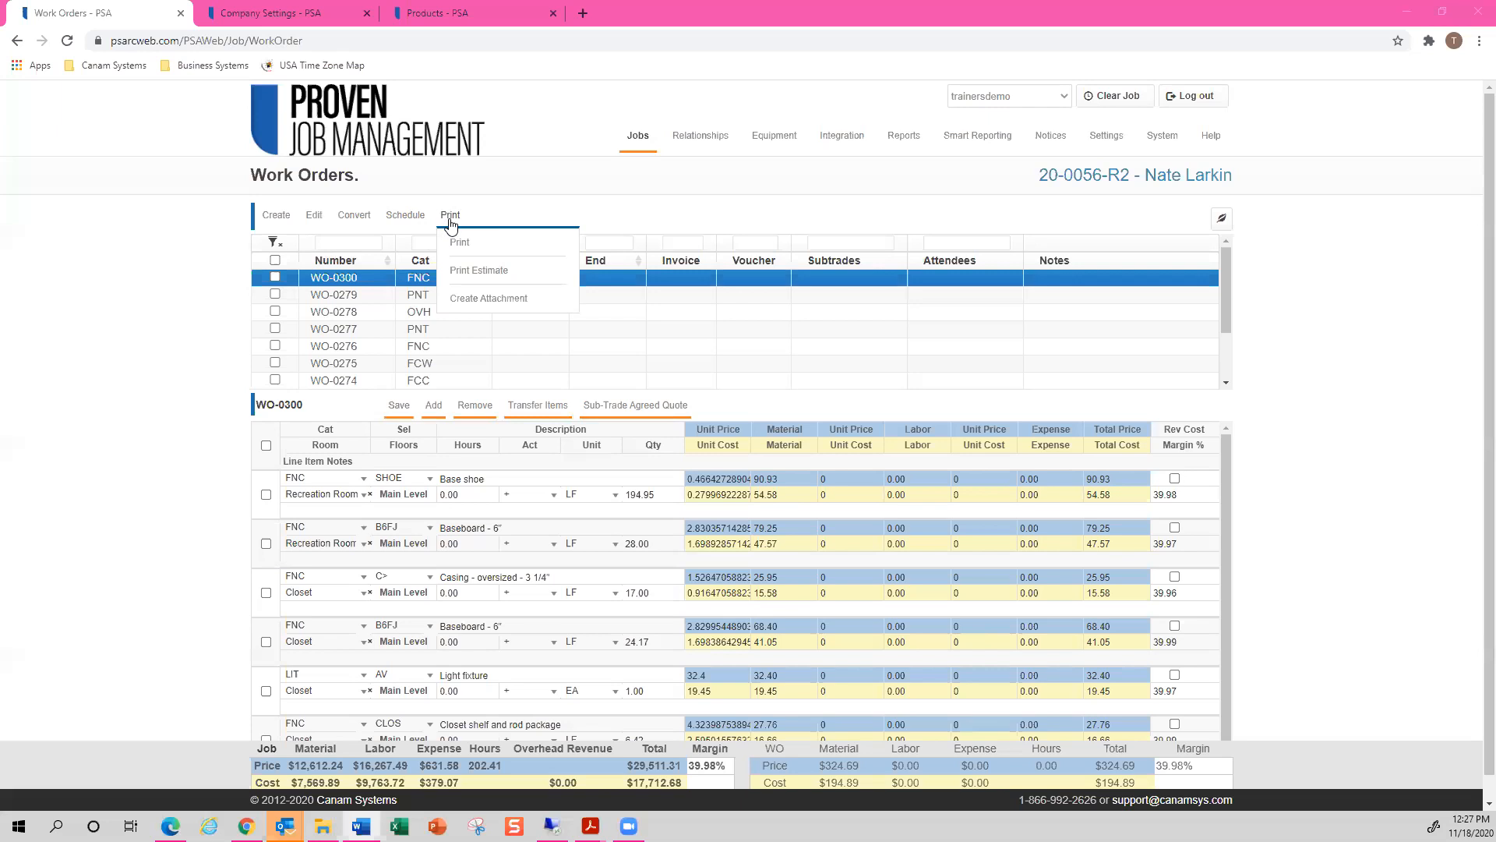
# Open the printable report for work order WO-0300, review its preview parameters, and return to the work orders.
pyautogui.click(274, 279)
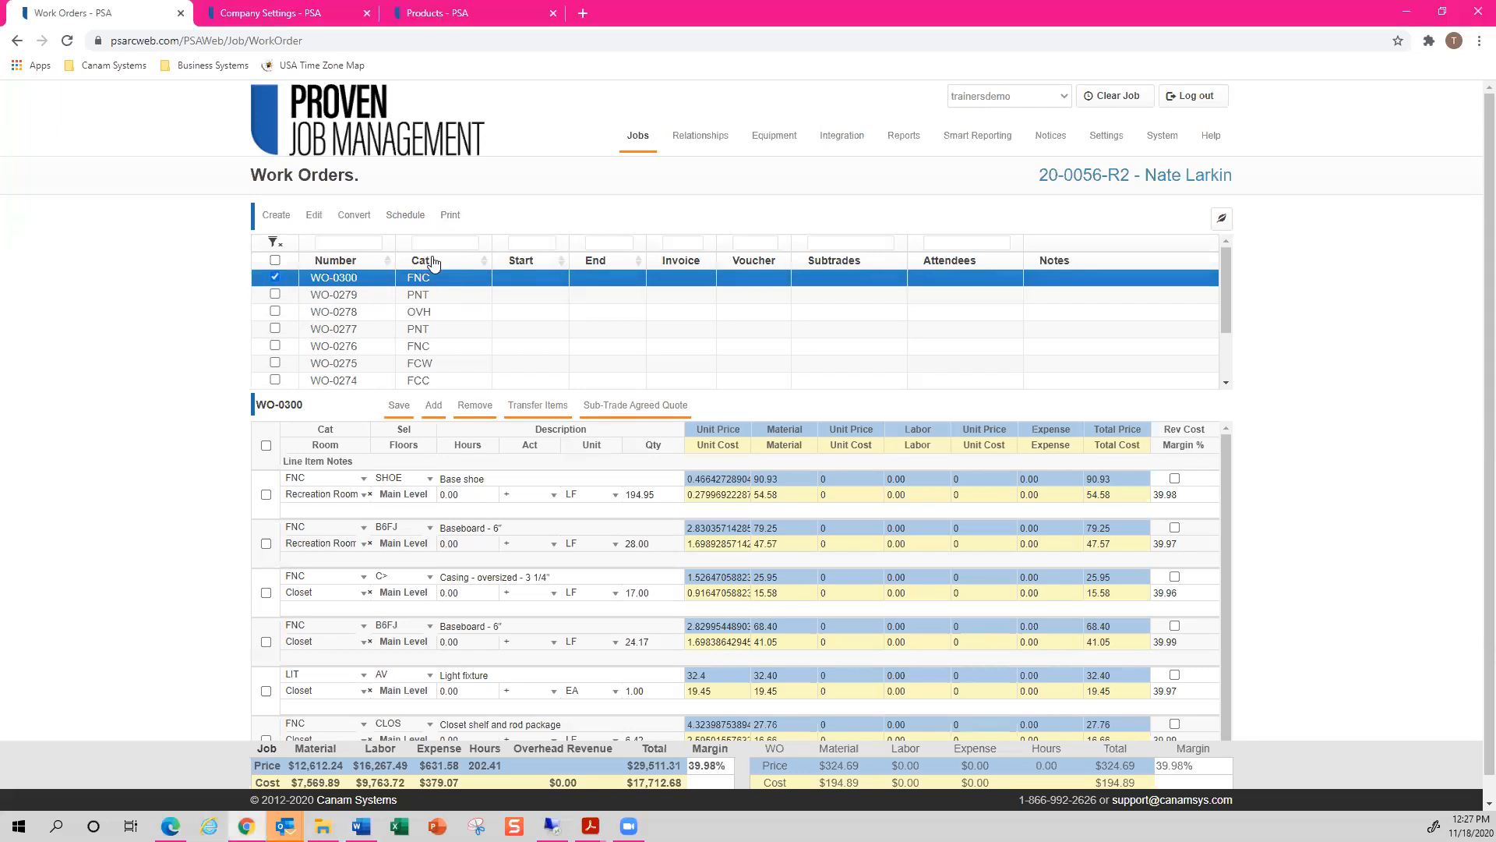
pyautogui.click(459, 248)
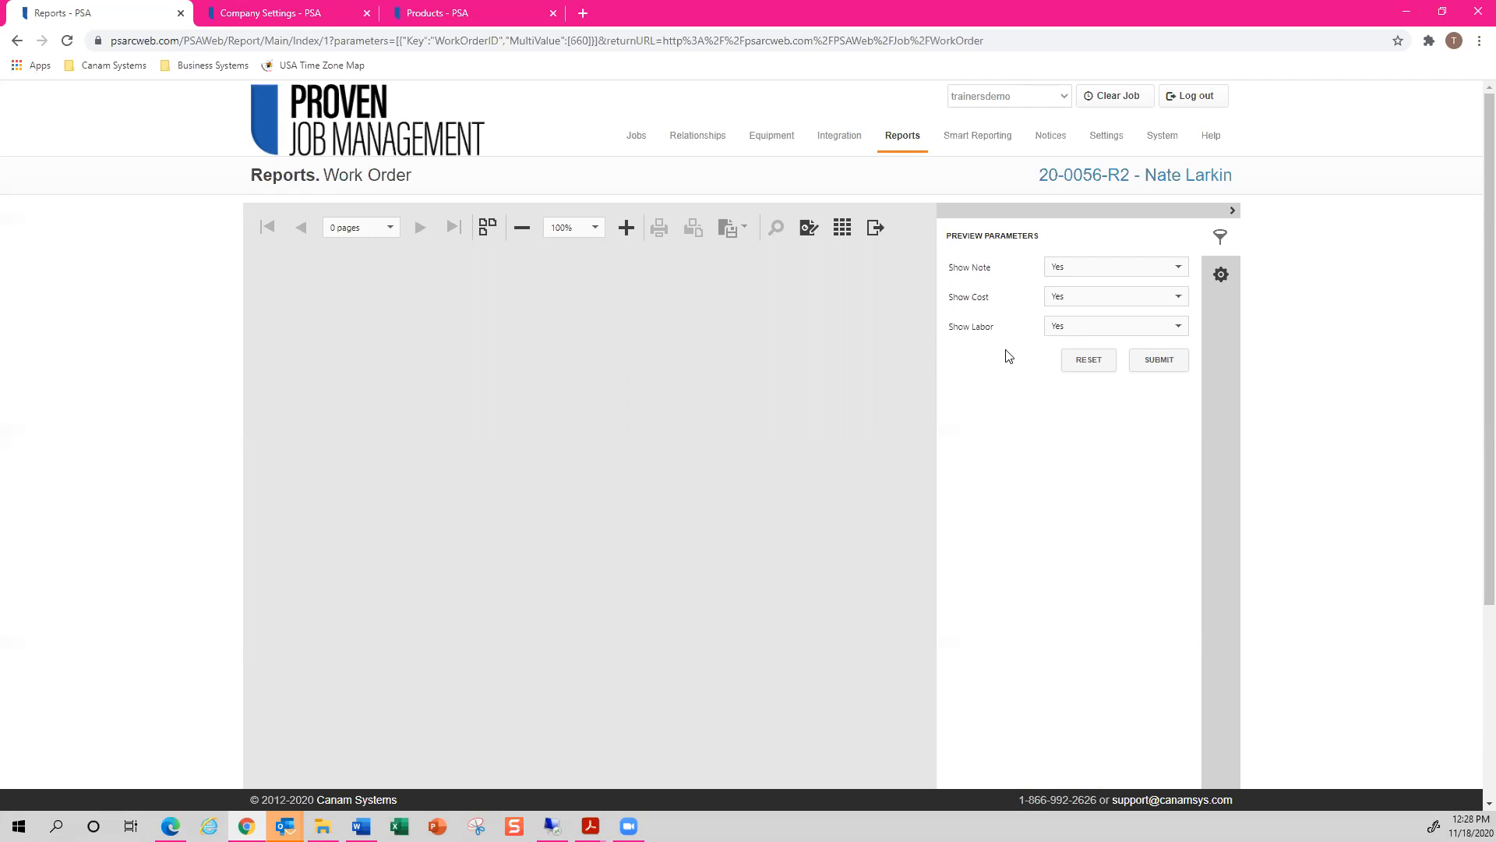
pyautogui.click(843, 234)
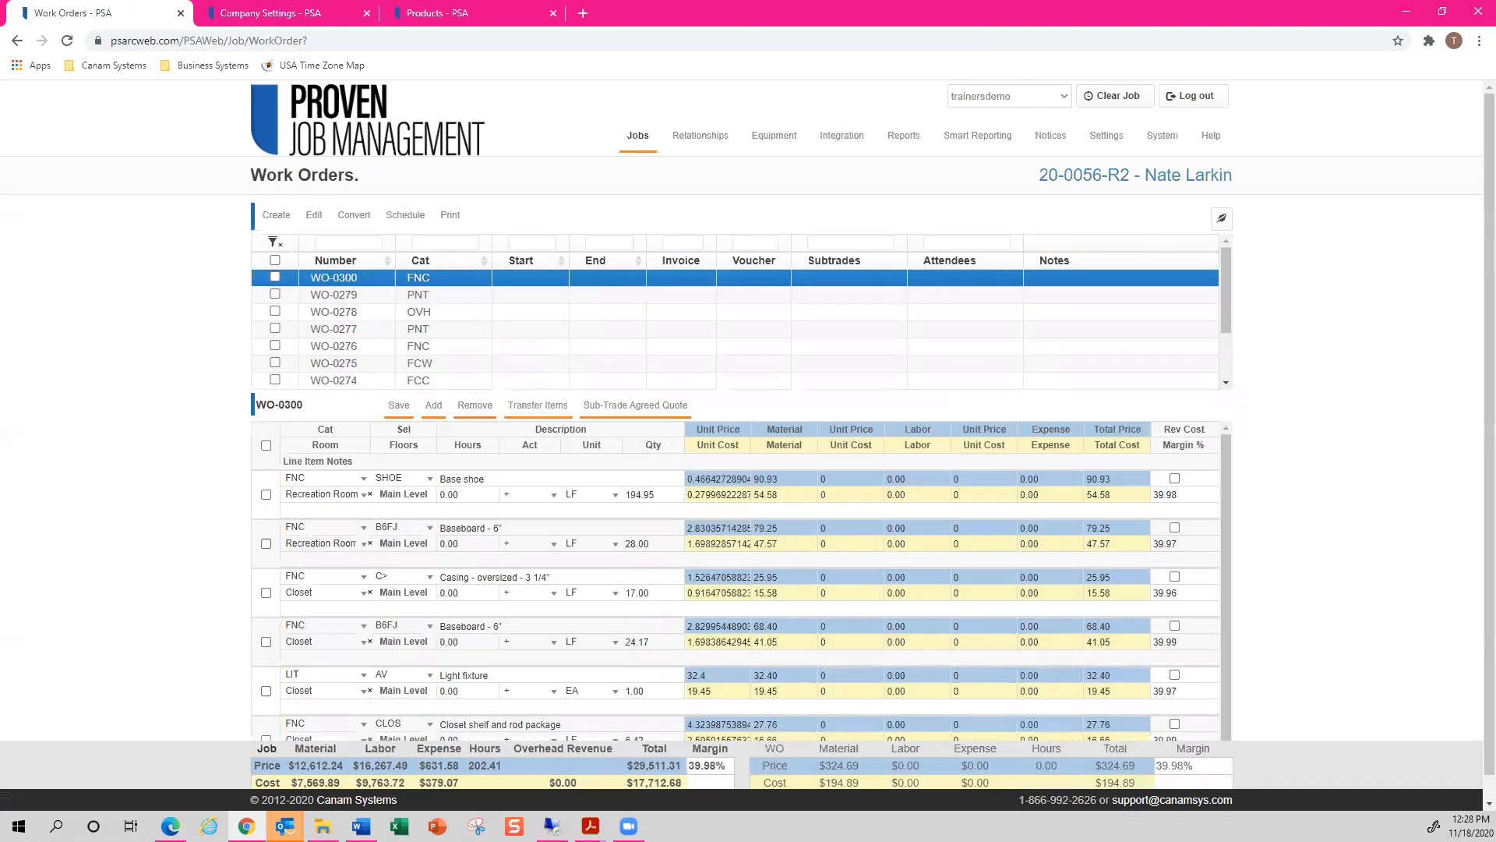
# Open the note for work order WO-0300 and close it without entering any text.
pyautogui.click(449, 212)
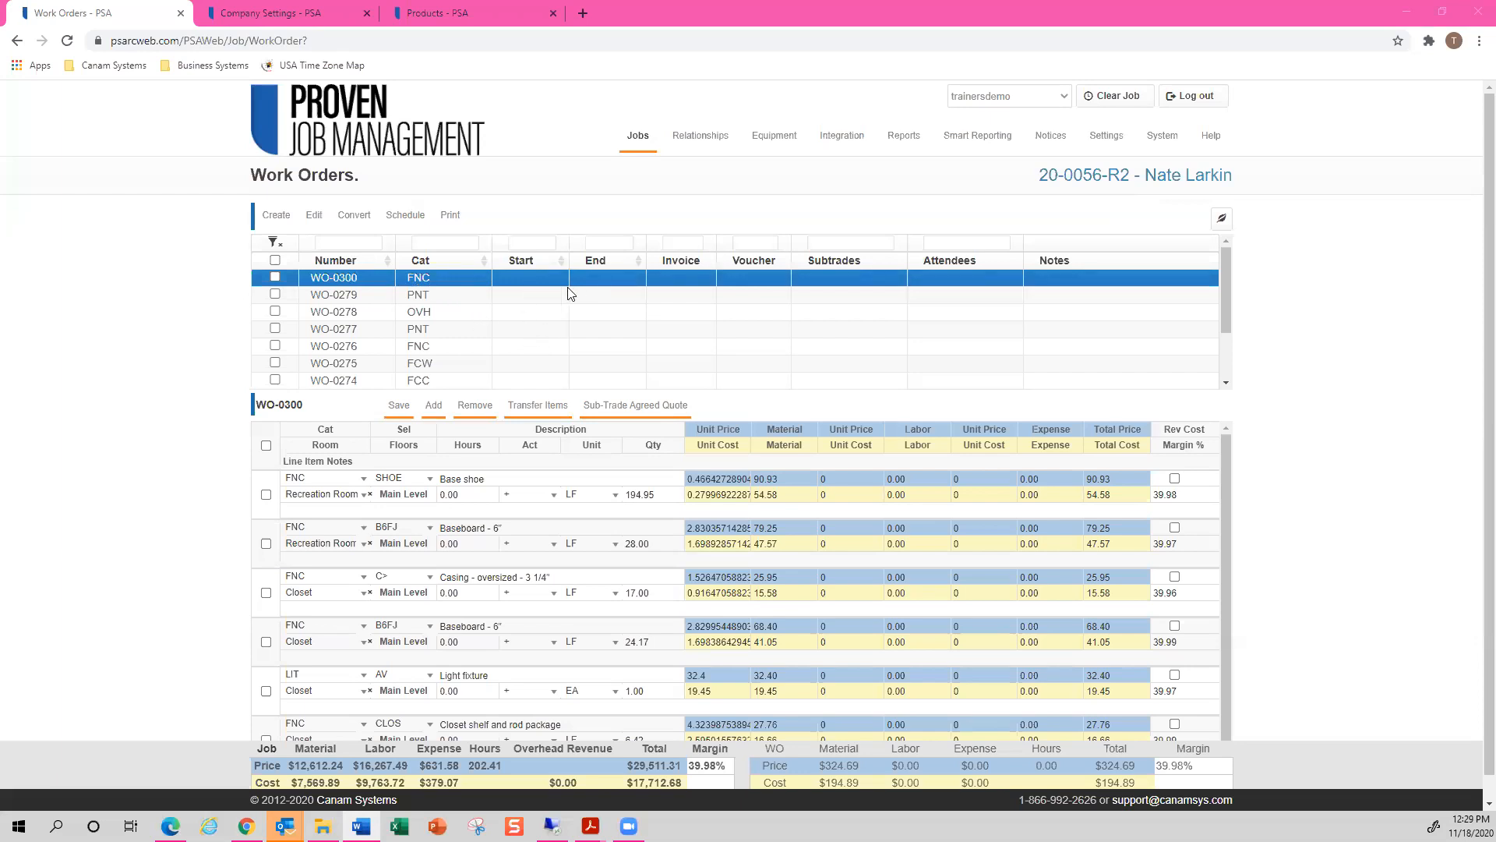
pyautogui.moveTo(406, 222)
pyautogui.click(1033, 284)
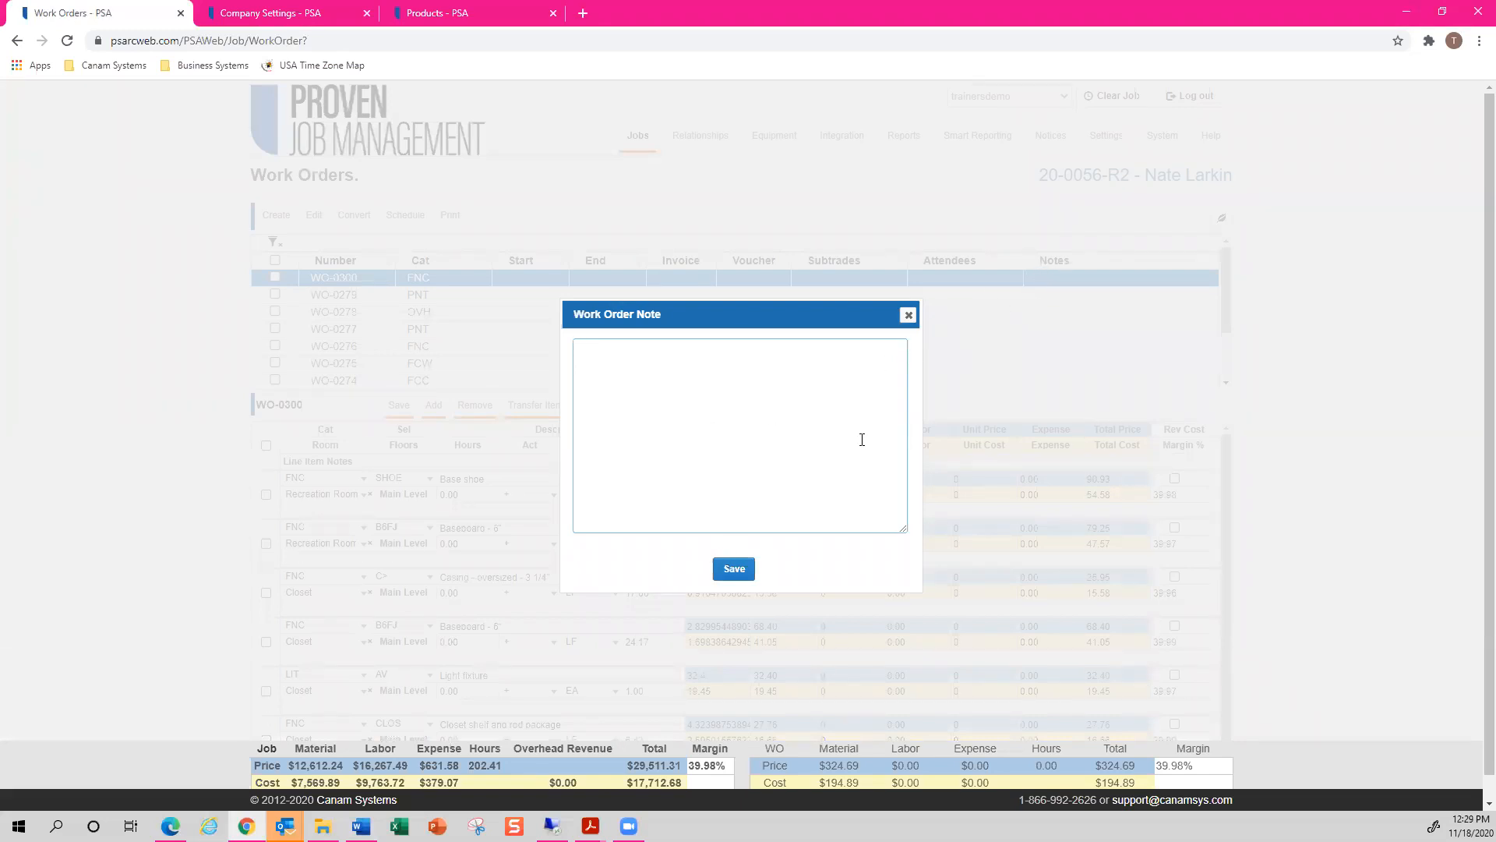
pyautogui.click(911, 318)
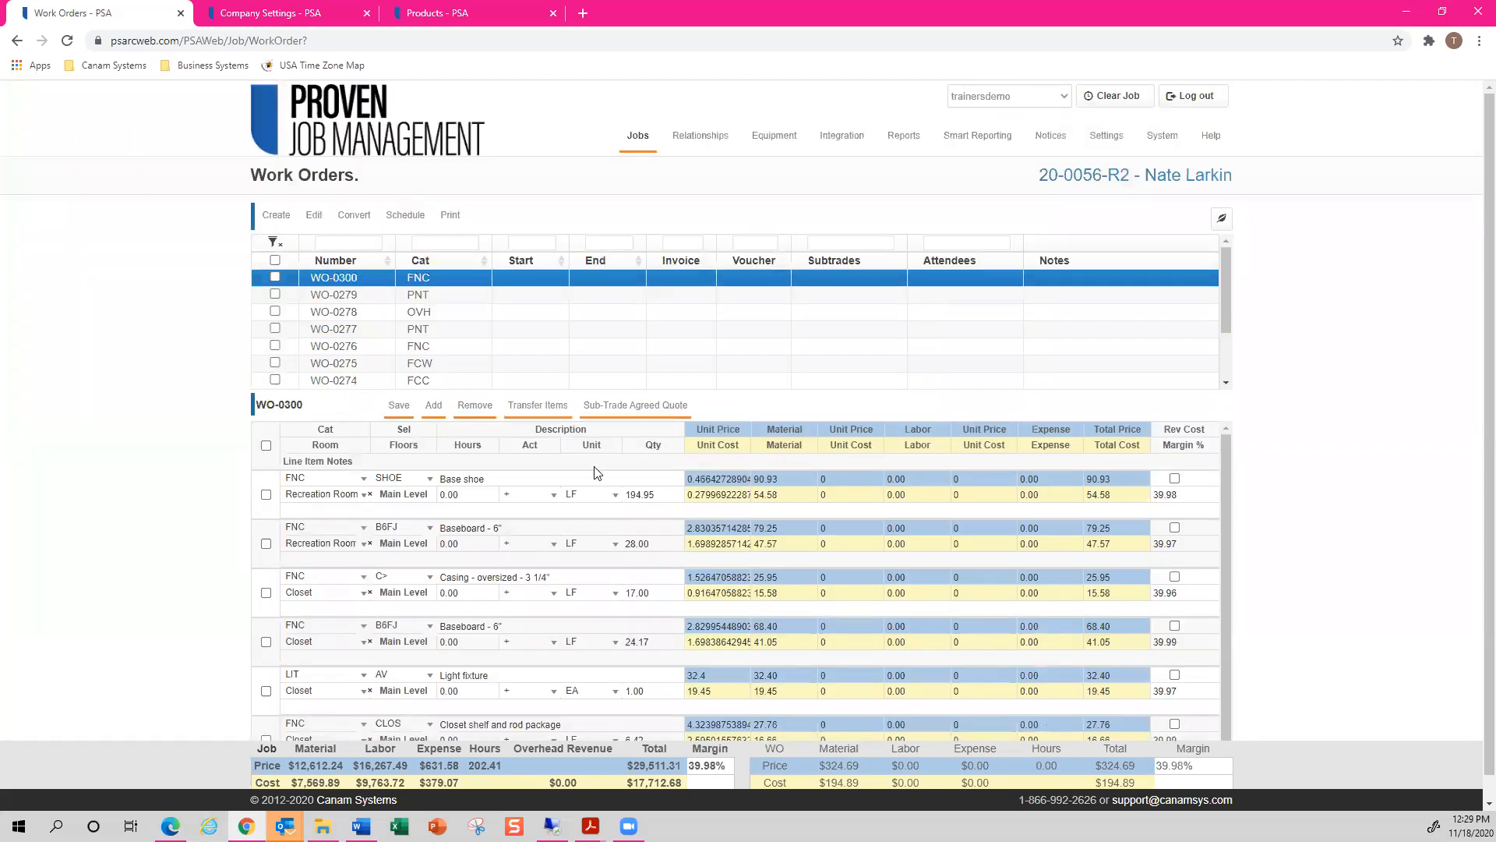
pyautogui.scroll(-1, 558, 485)
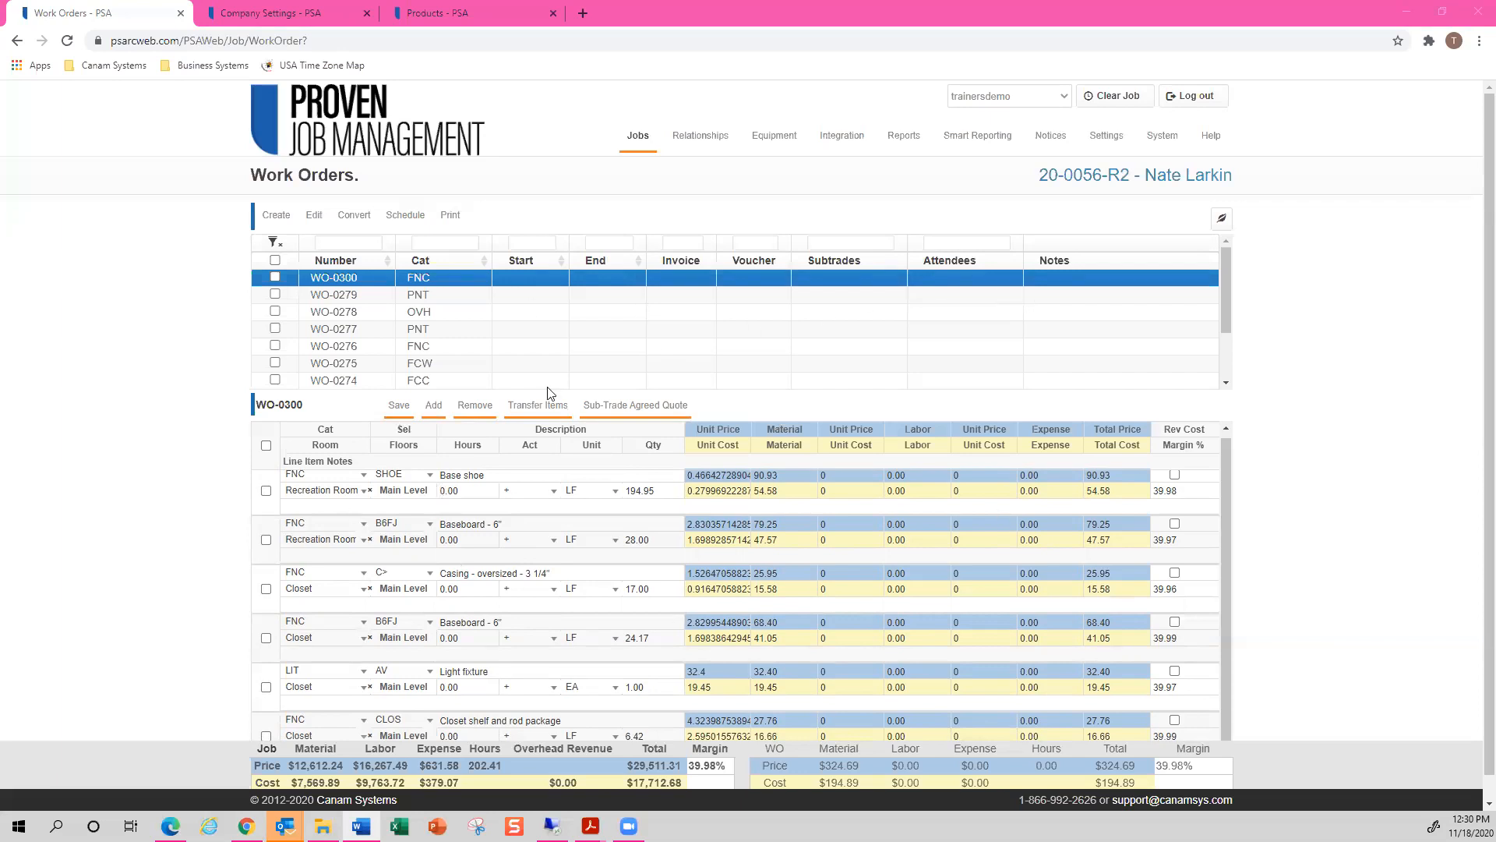
pyautogui.click(266, 446)
pyautogui.click(265, 447)
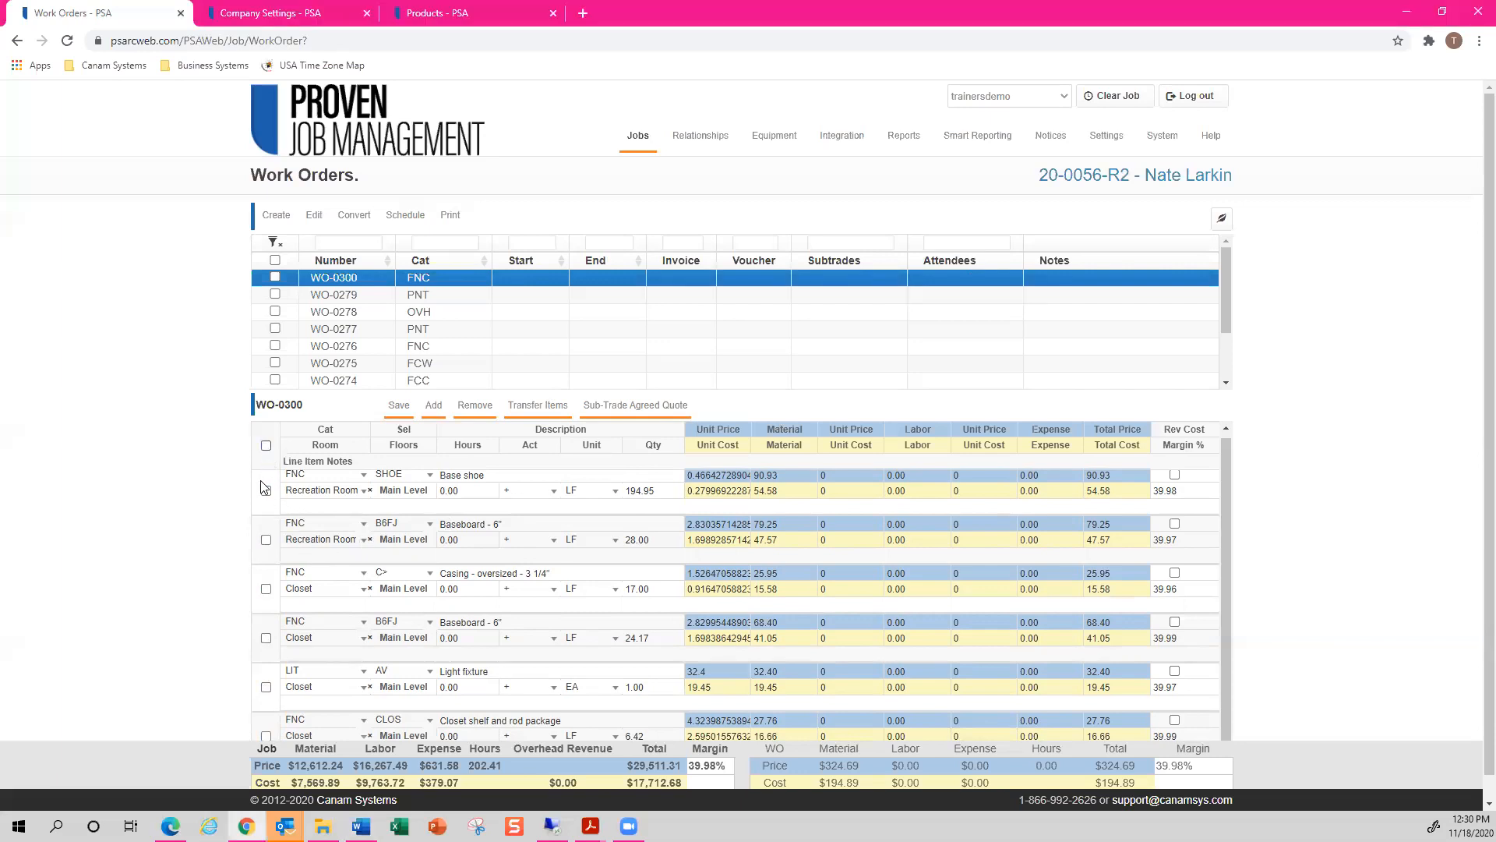
pyautogui.click(266, 490)
pyautogui.click(265, 540)
pyautogui.click(265, 589)
pyautogui.click(266, 490)
pyautogui.click(266, 539)
pyautogui.click(265, 588)
# Transfer the Light fixture line item from WO-0300 to WO-0279, confirm the transfer, and display WO-0279's line items.
pyautogui.click(266, 688)
pyautogui.click(555, 408)
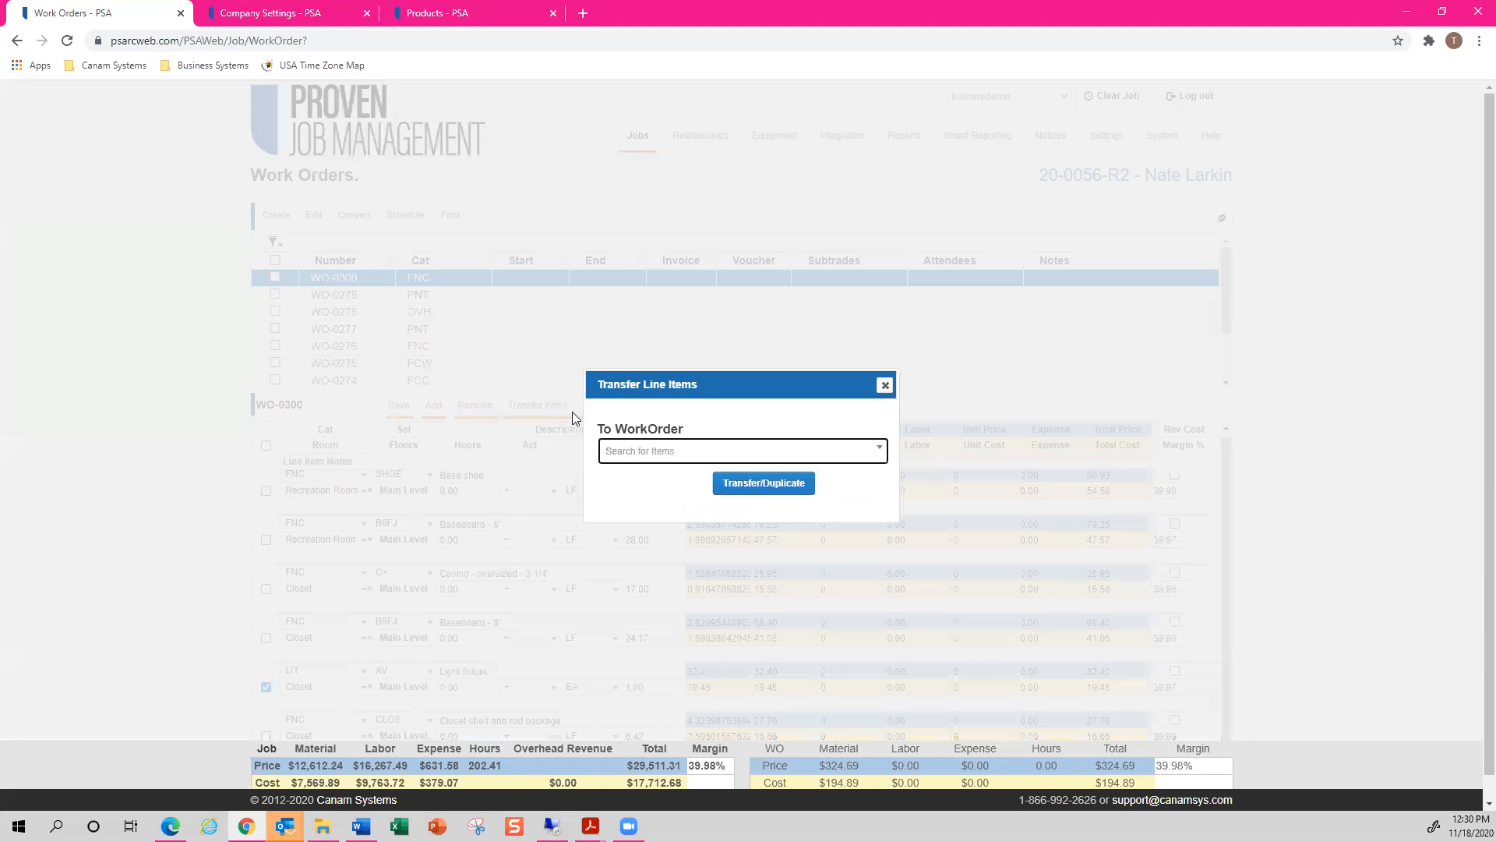
pyautogui.click(661, 461)
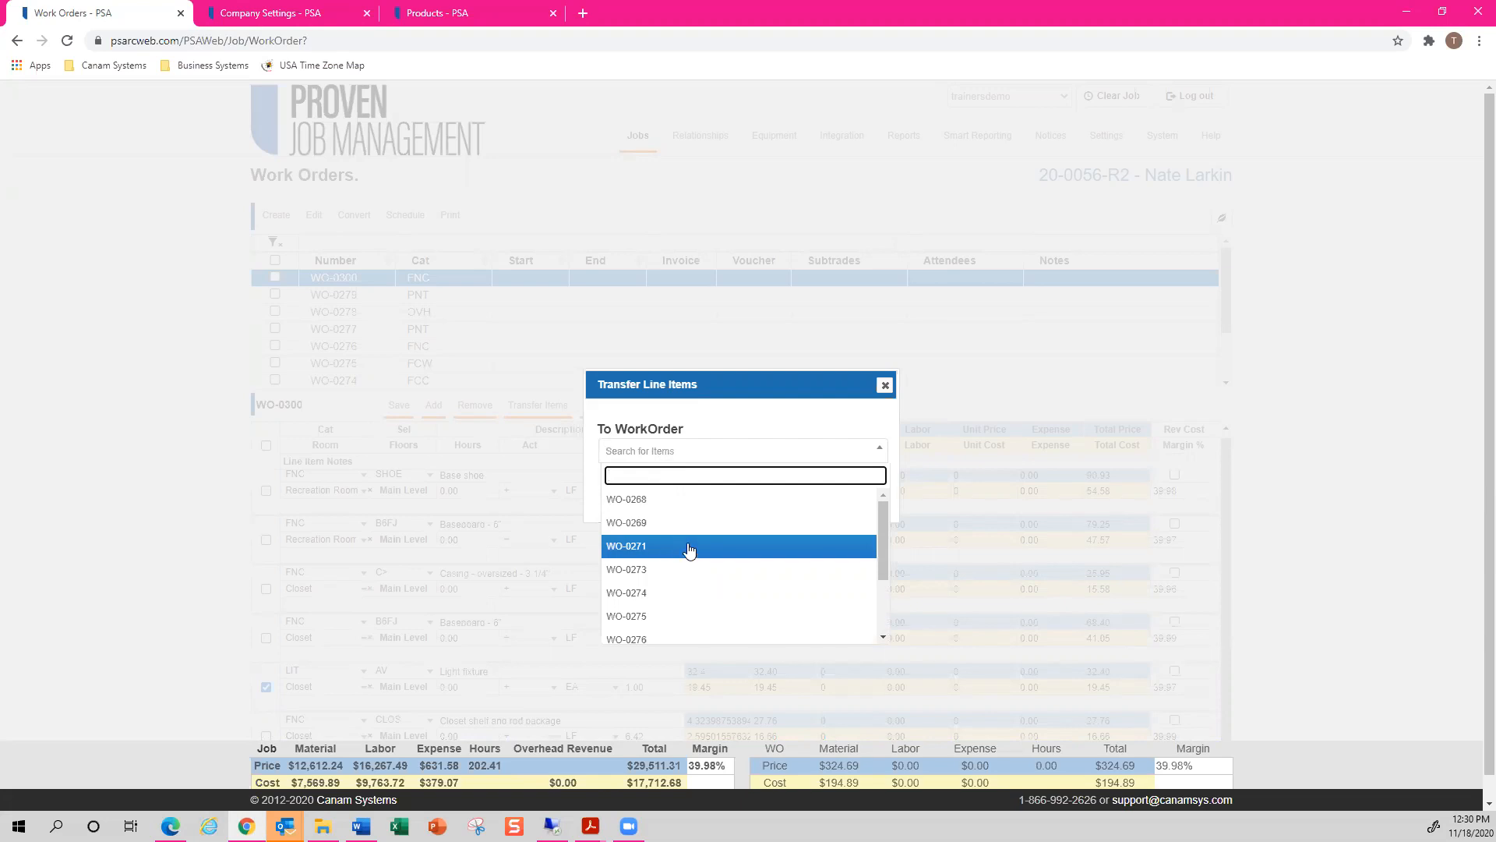
pyautogui.scroll(-3, 686, 538)
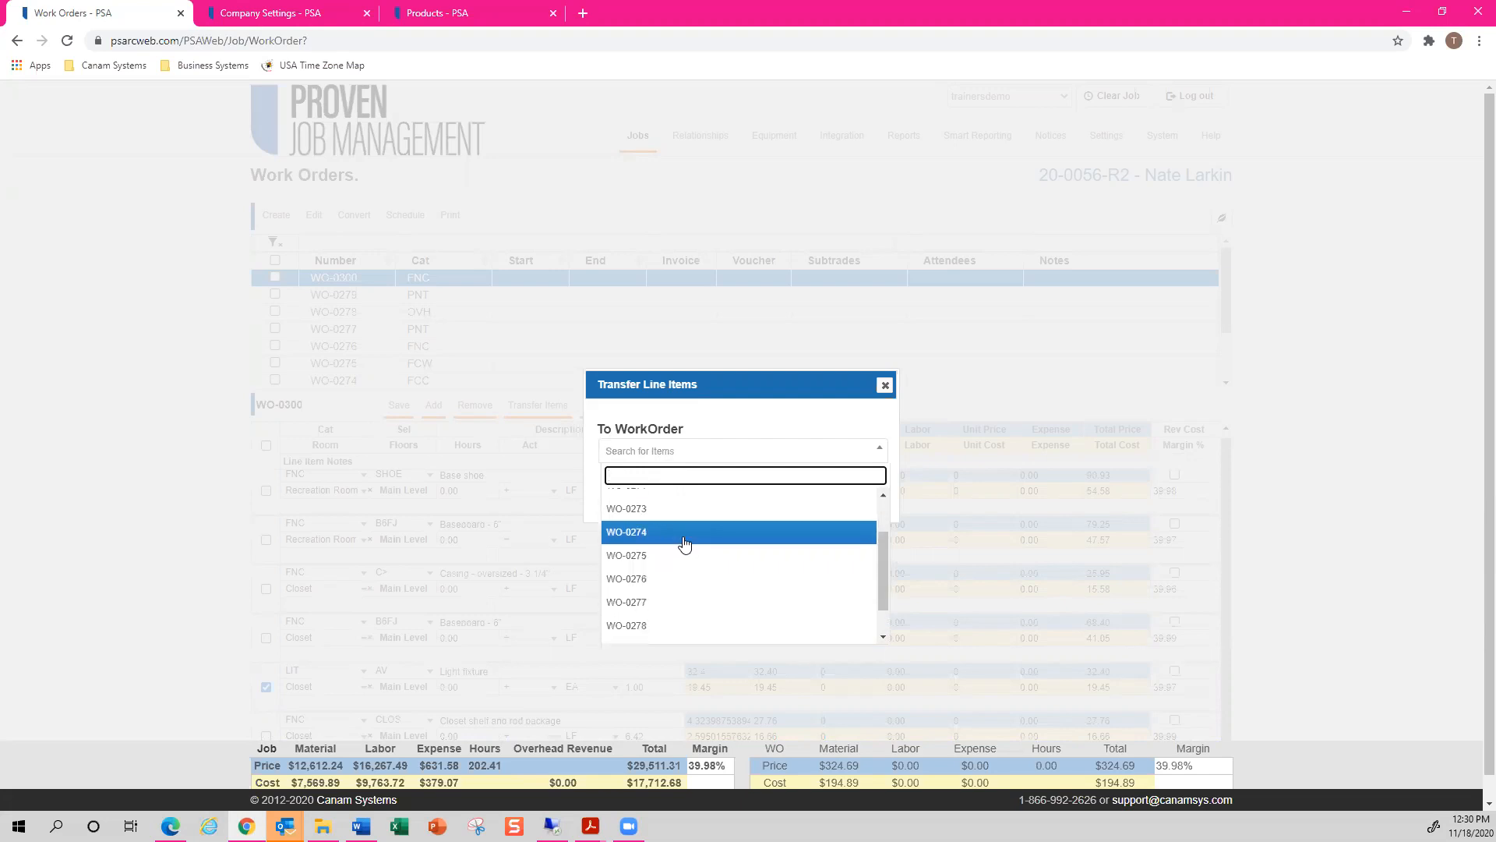
pyautogui.click(664, 632)
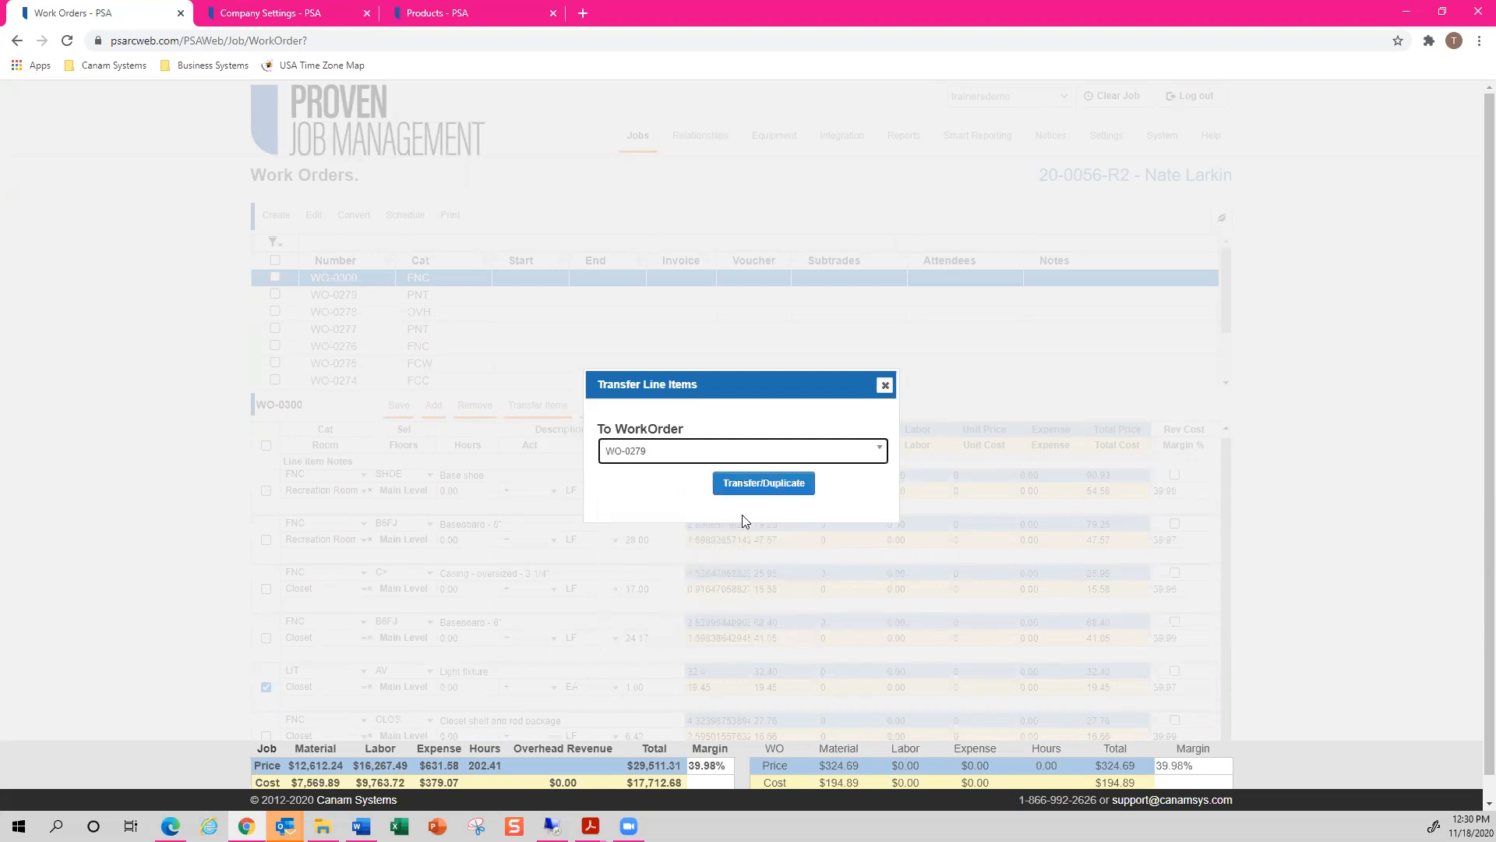
pyautogui.click(754, 493)
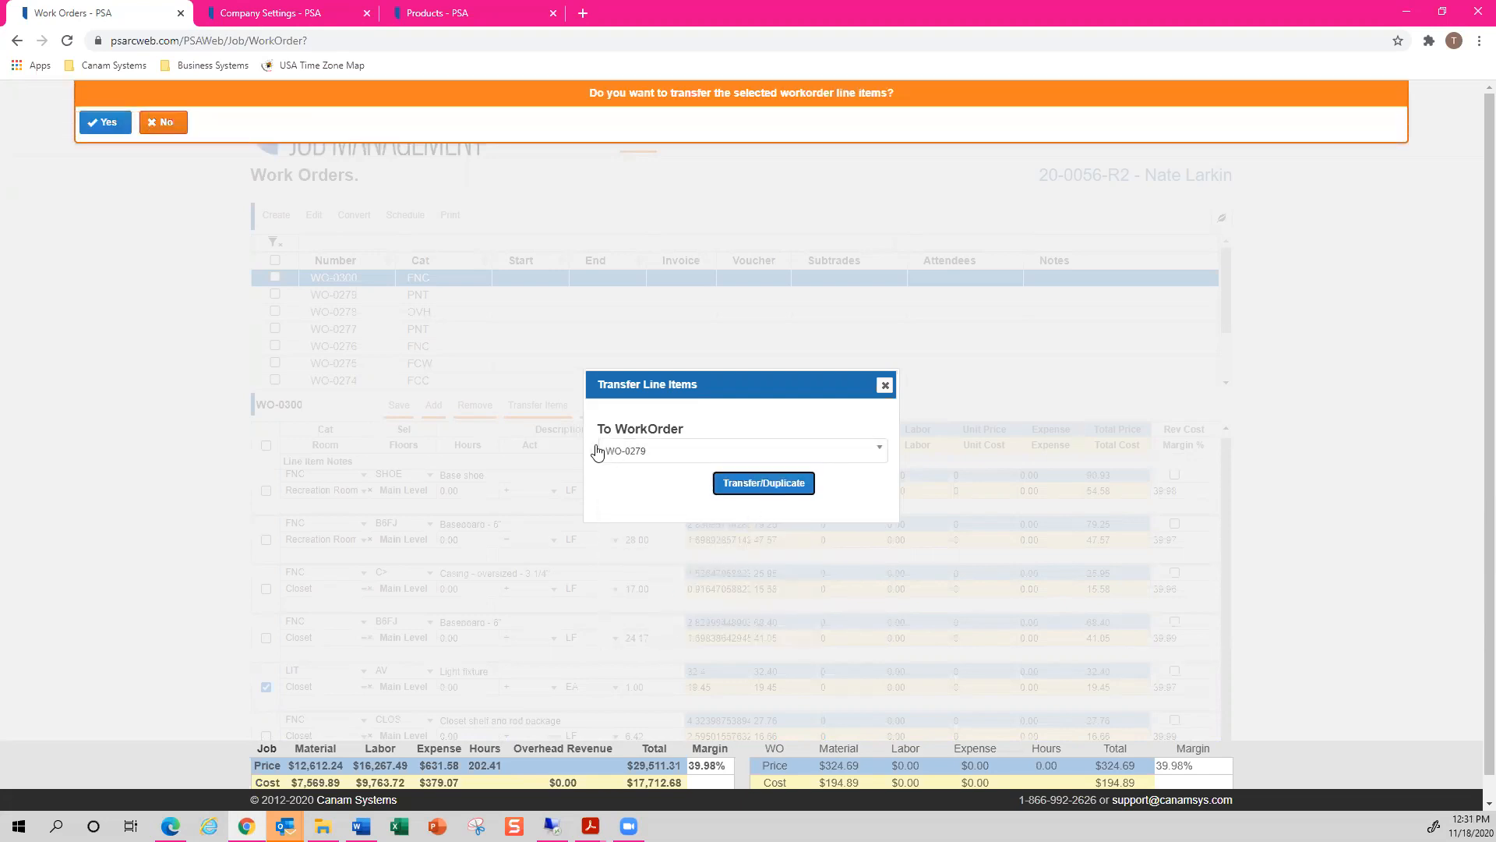
pyautogui.click(101, 122)
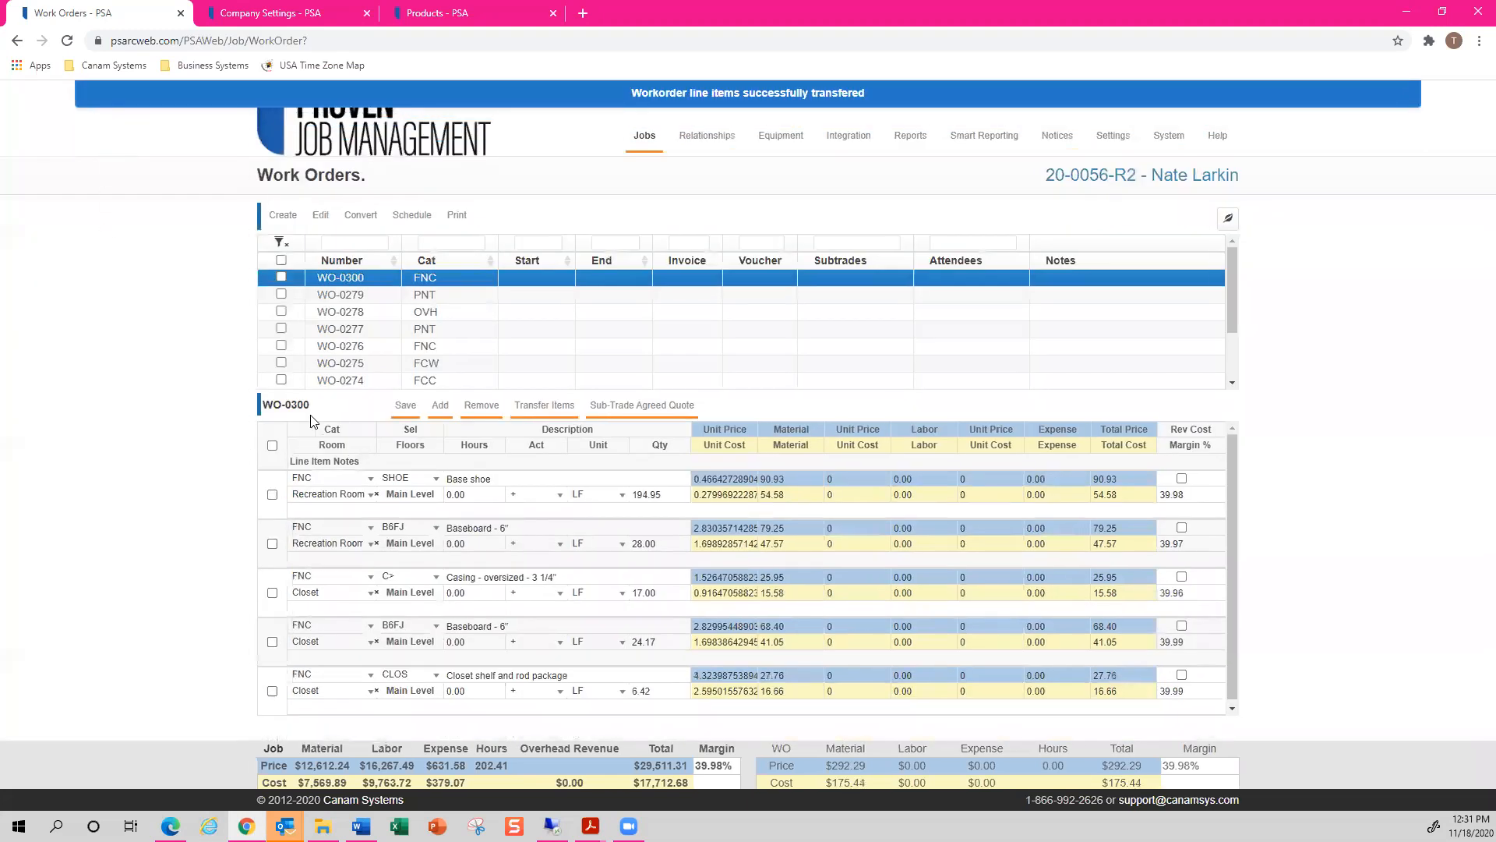
pyautogui.click(352, 296)
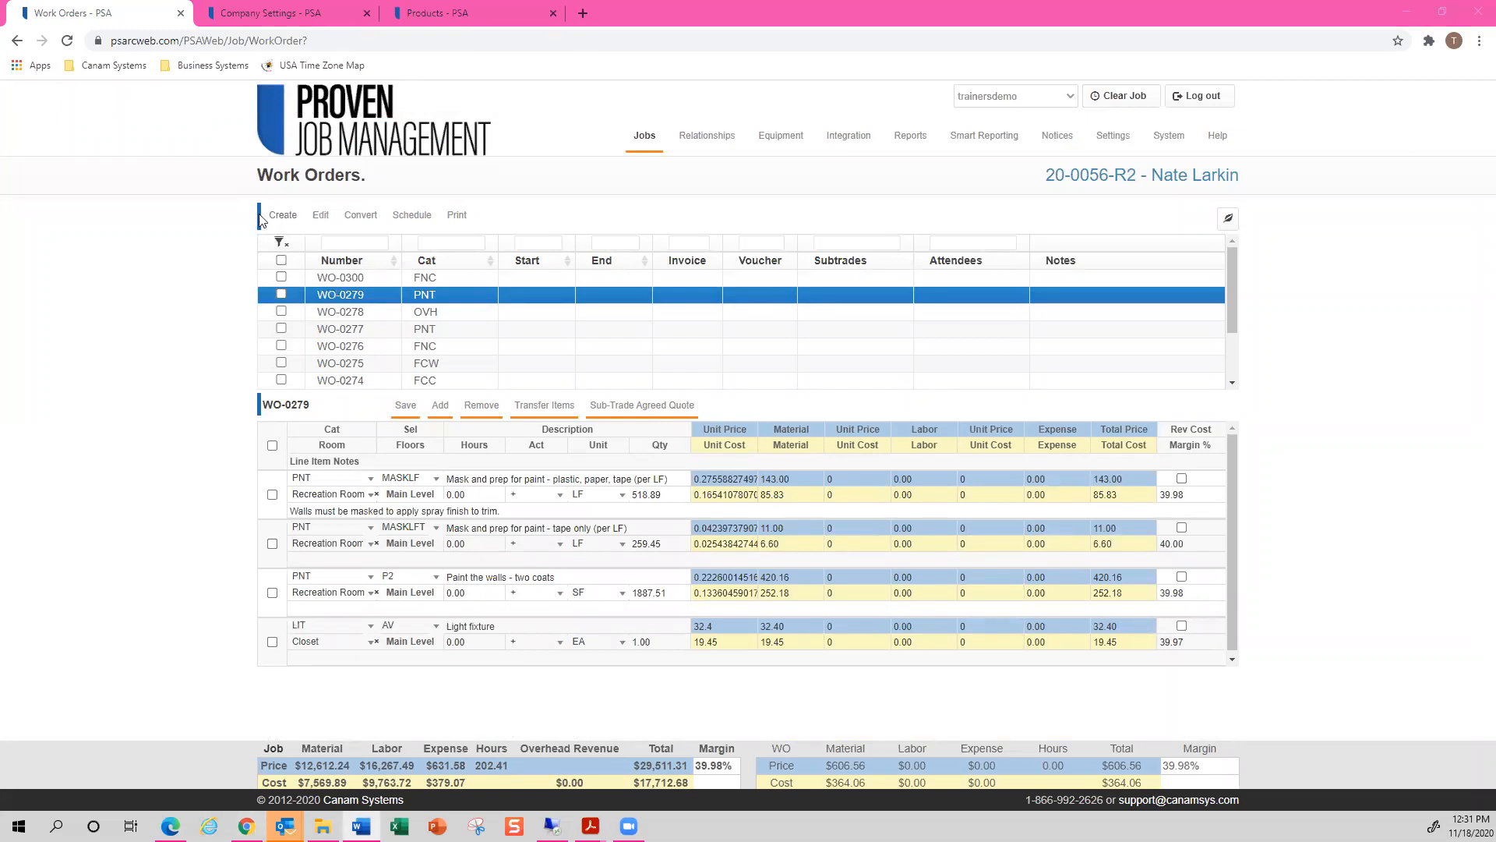
# Create a new work order and add a Direct Cost line item with the description Drywall.
pyautogui.click(283, 224)
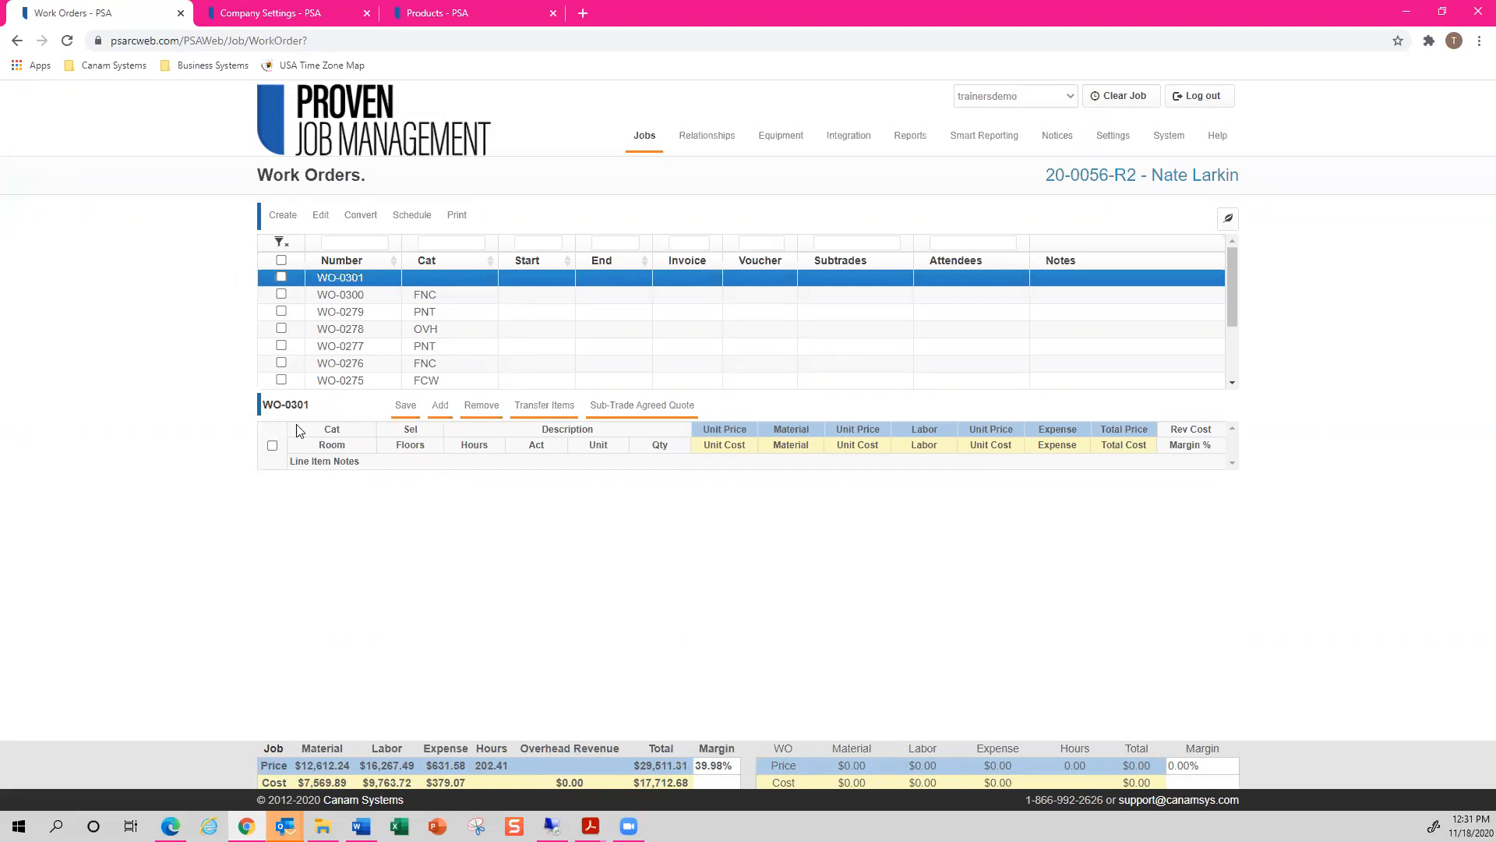
pyautogui.click(439, 408)
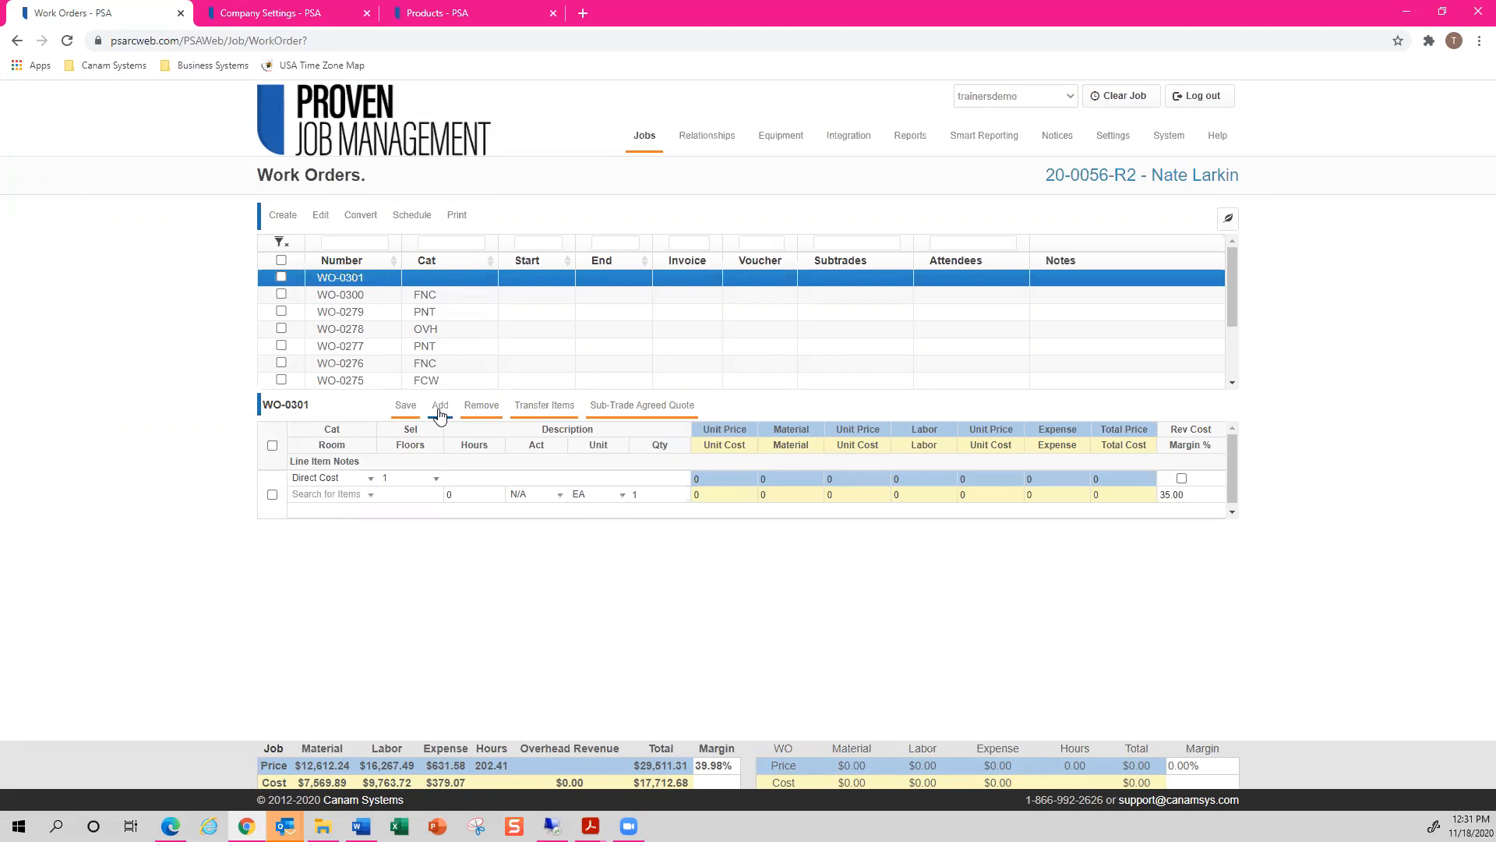
pyautogui.click(474, 476)
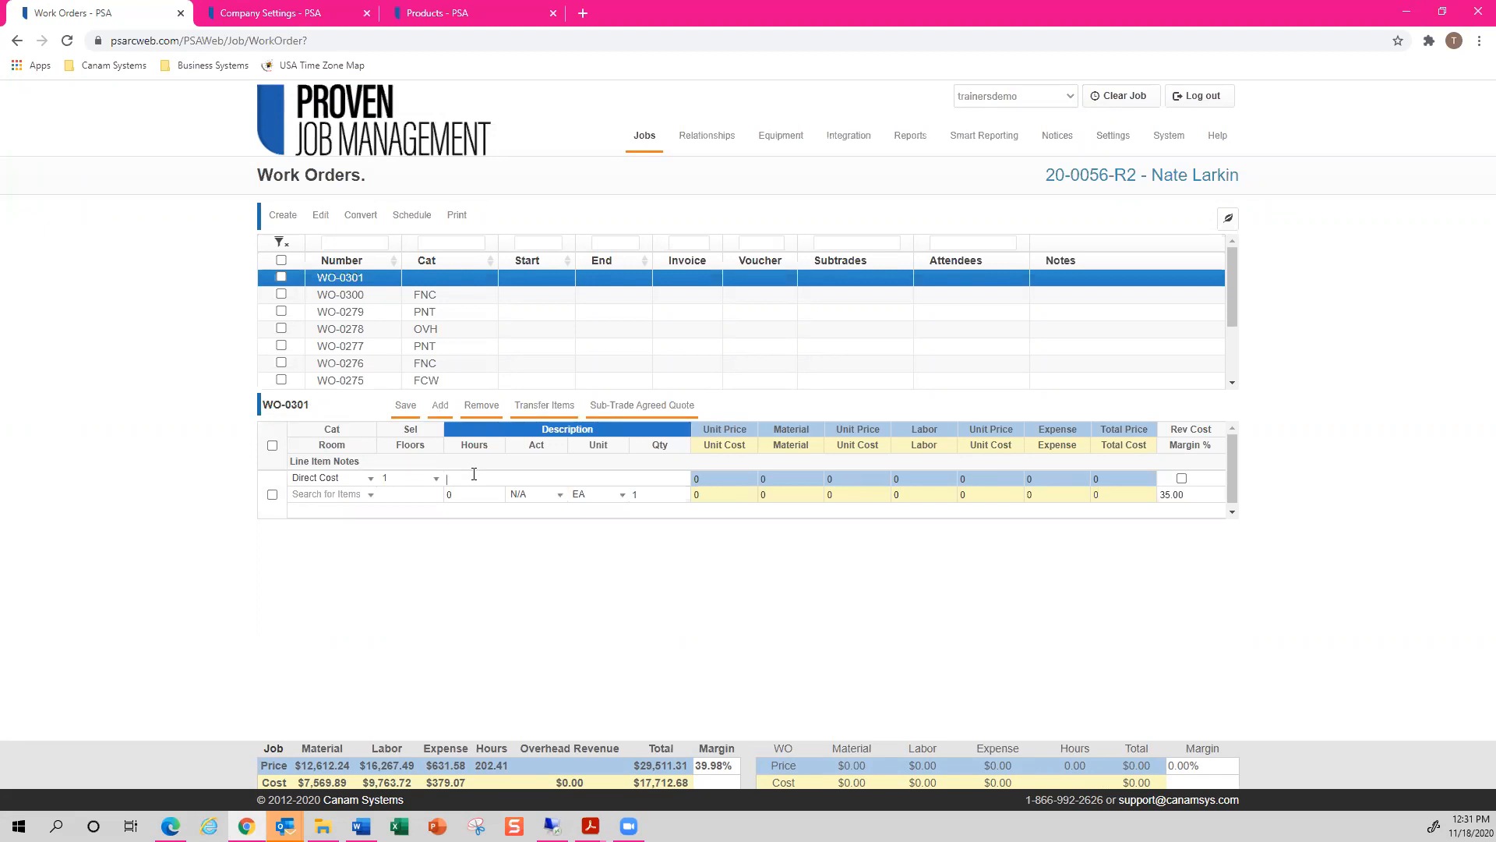
pyautogui.write('Drywall')
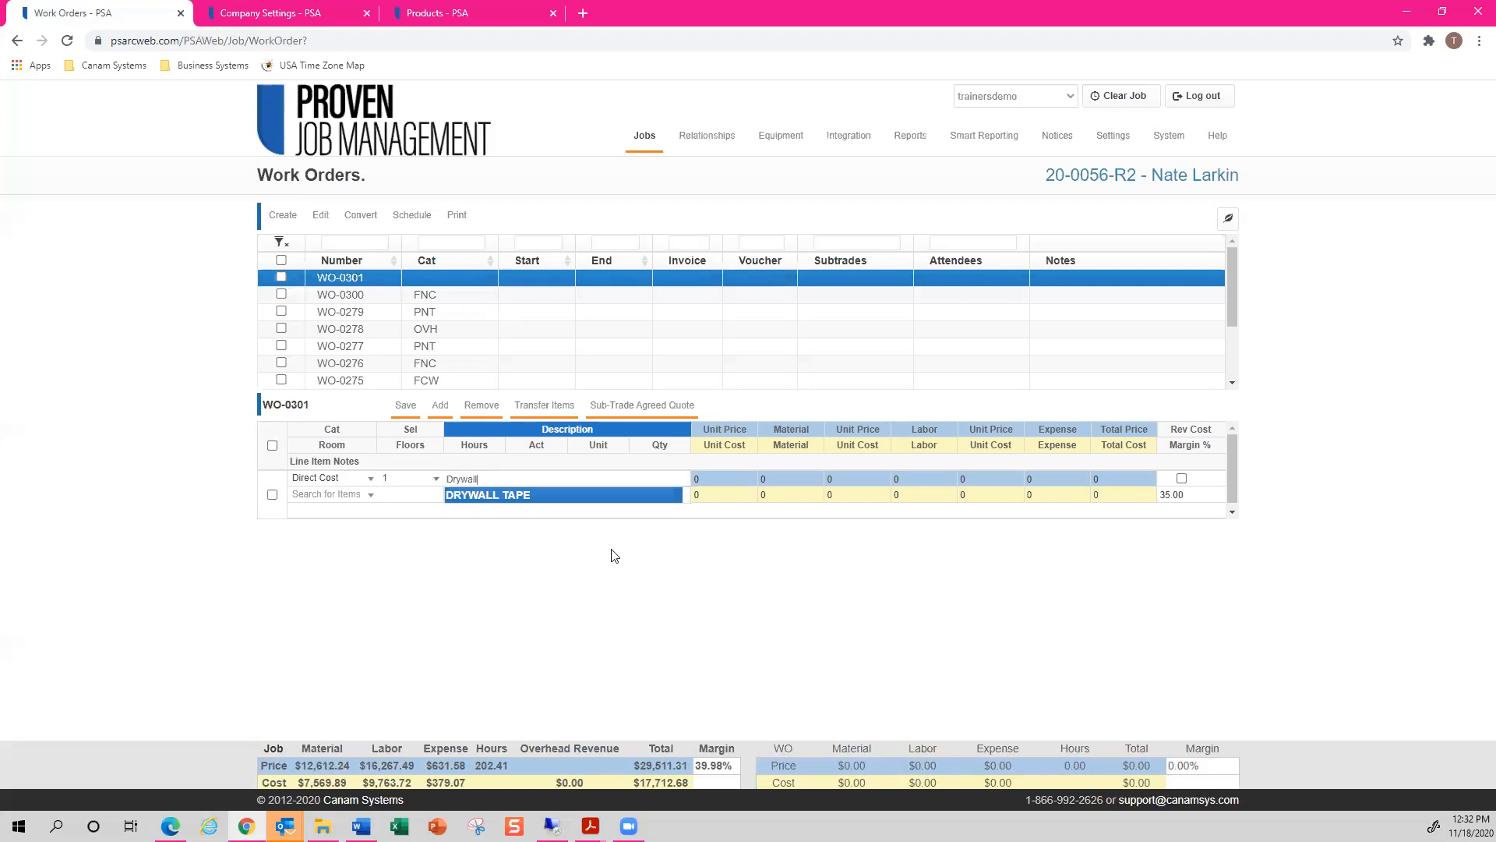
pyautogui.click(615, 584)
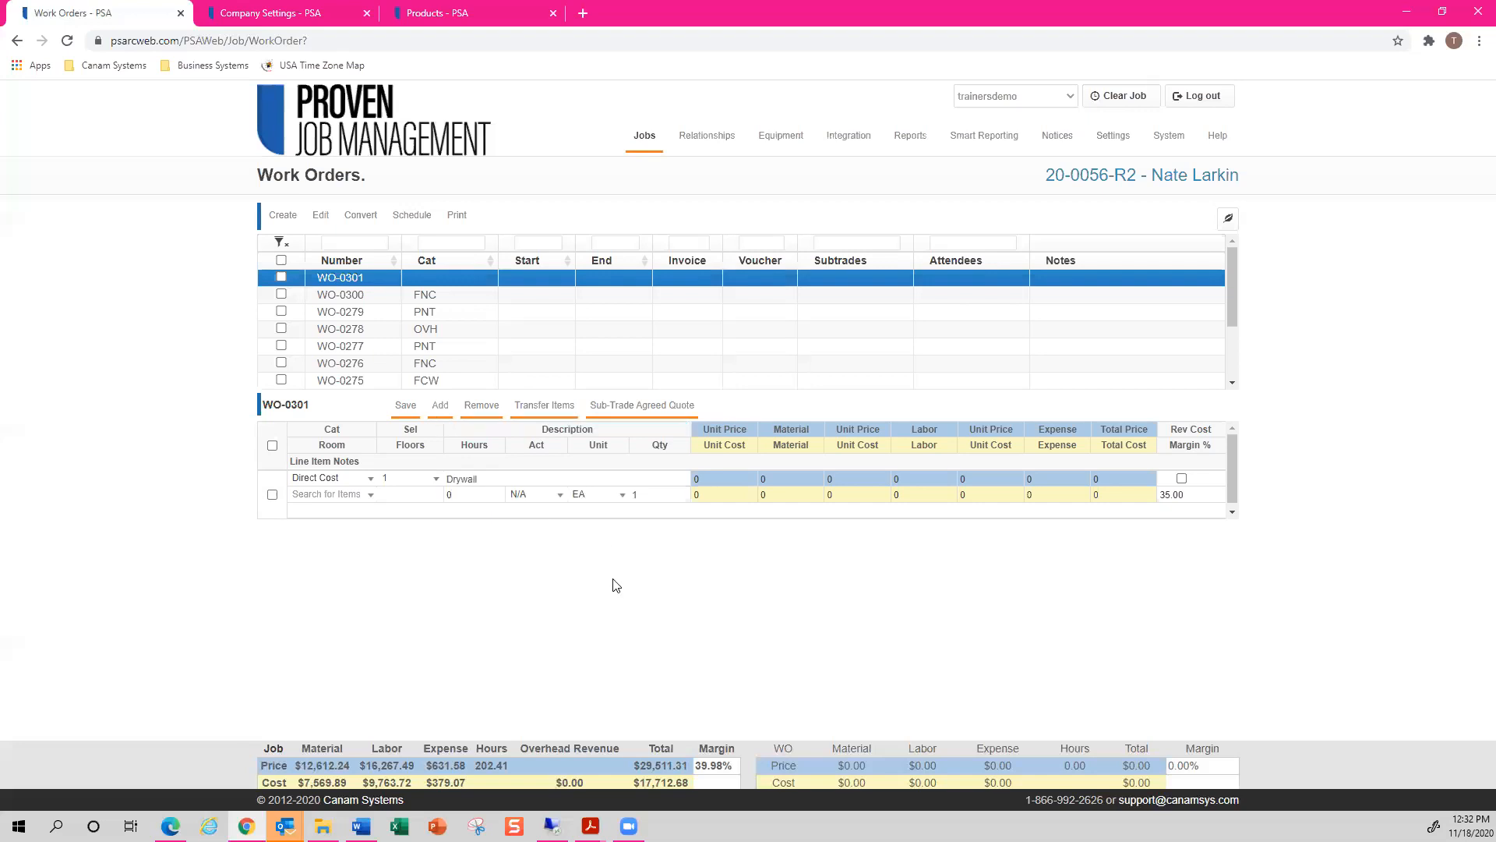
# Set the Drywall item's quantity to 100 and its material unit price to 1.6, and save the work order.
pyautogui.click(654, 492)
pyautogui.write('00')
pyautogui.click(717, 479)
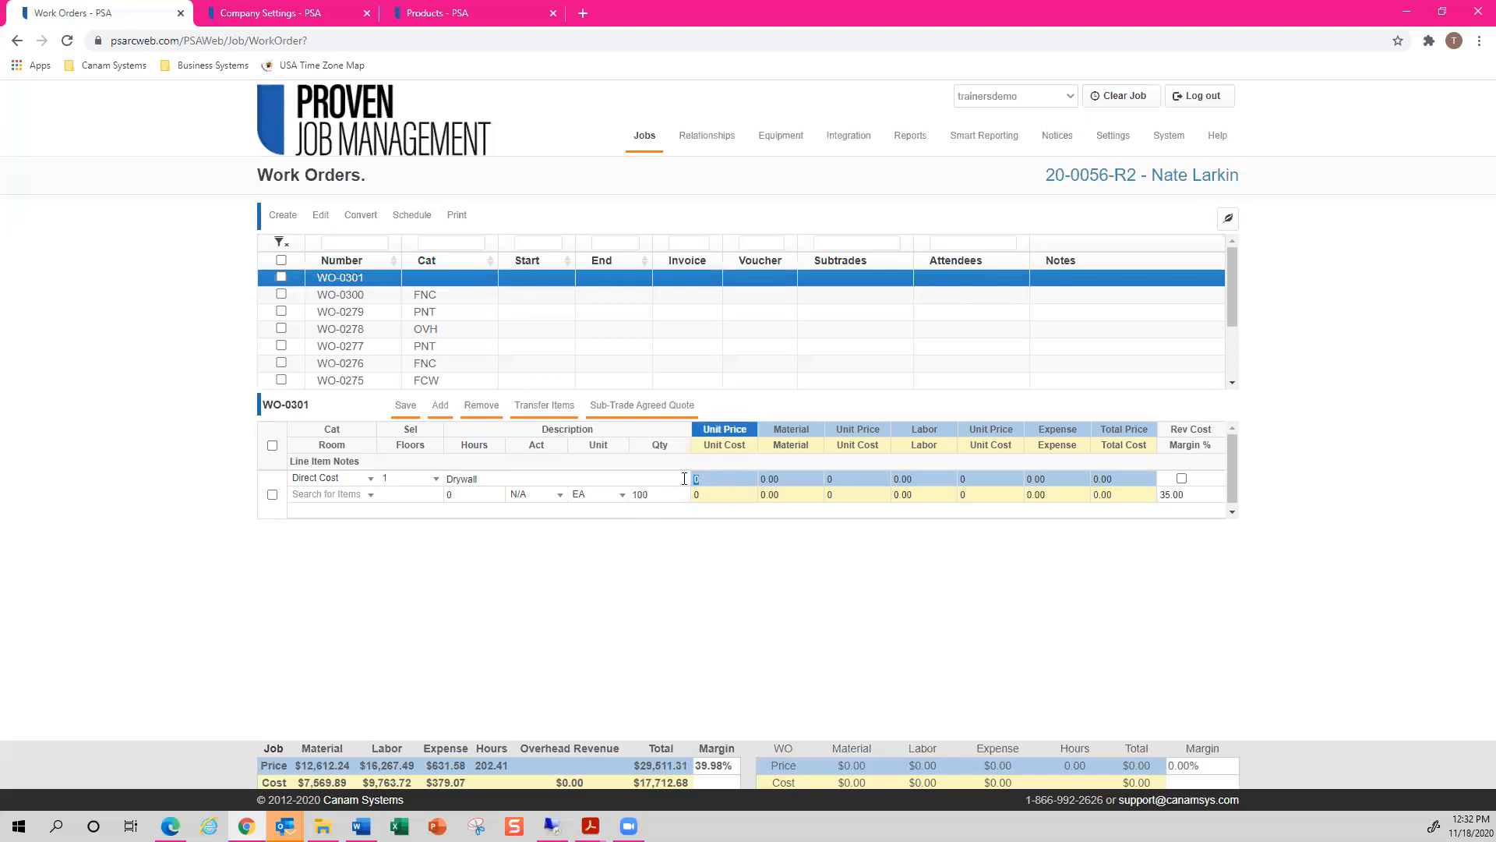
pyautogui.write('1.6')
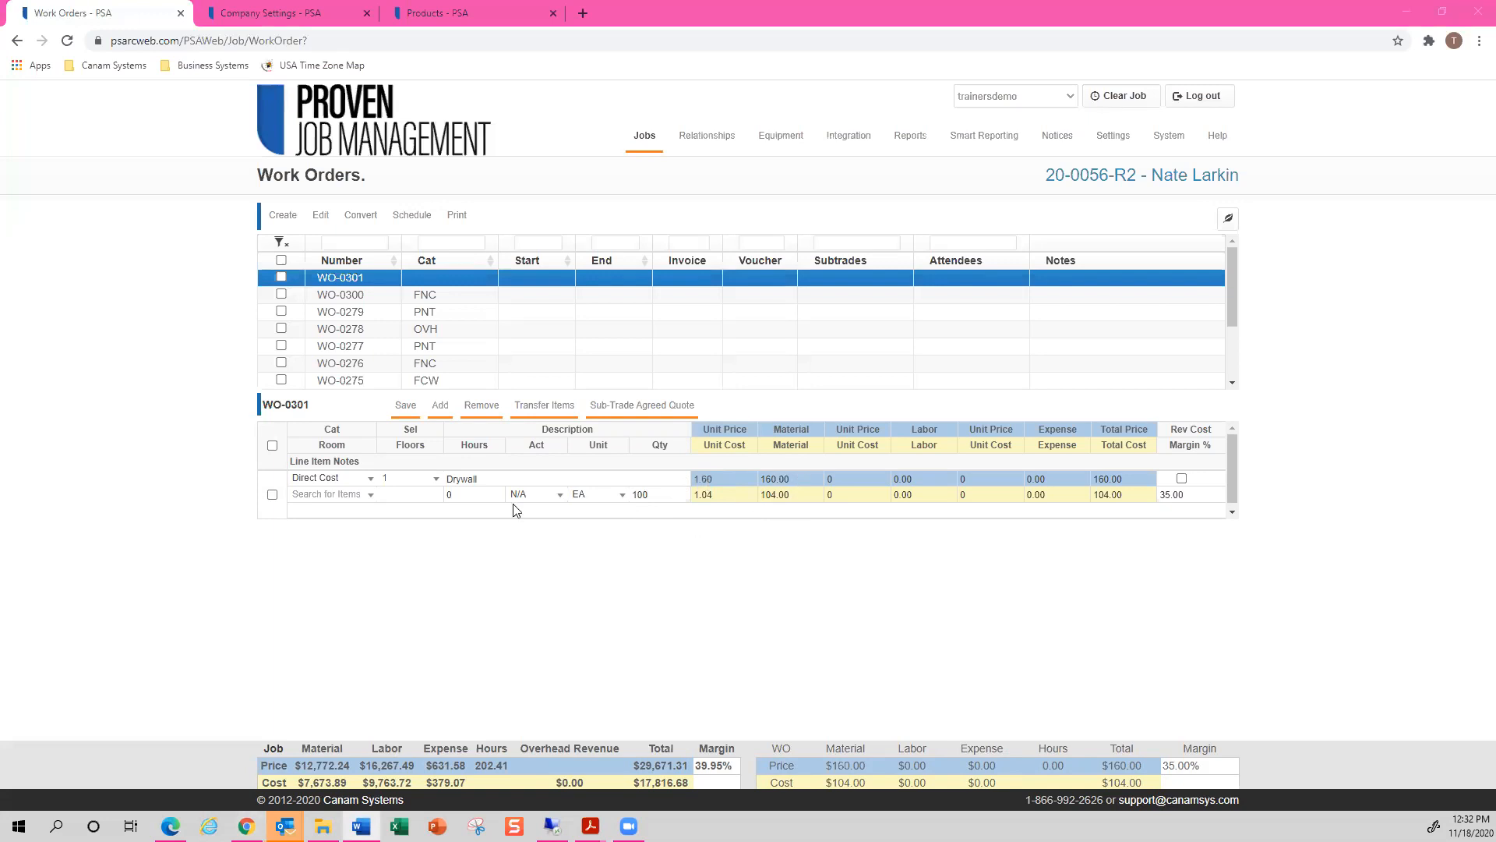
pyautogui.click(406, 406)
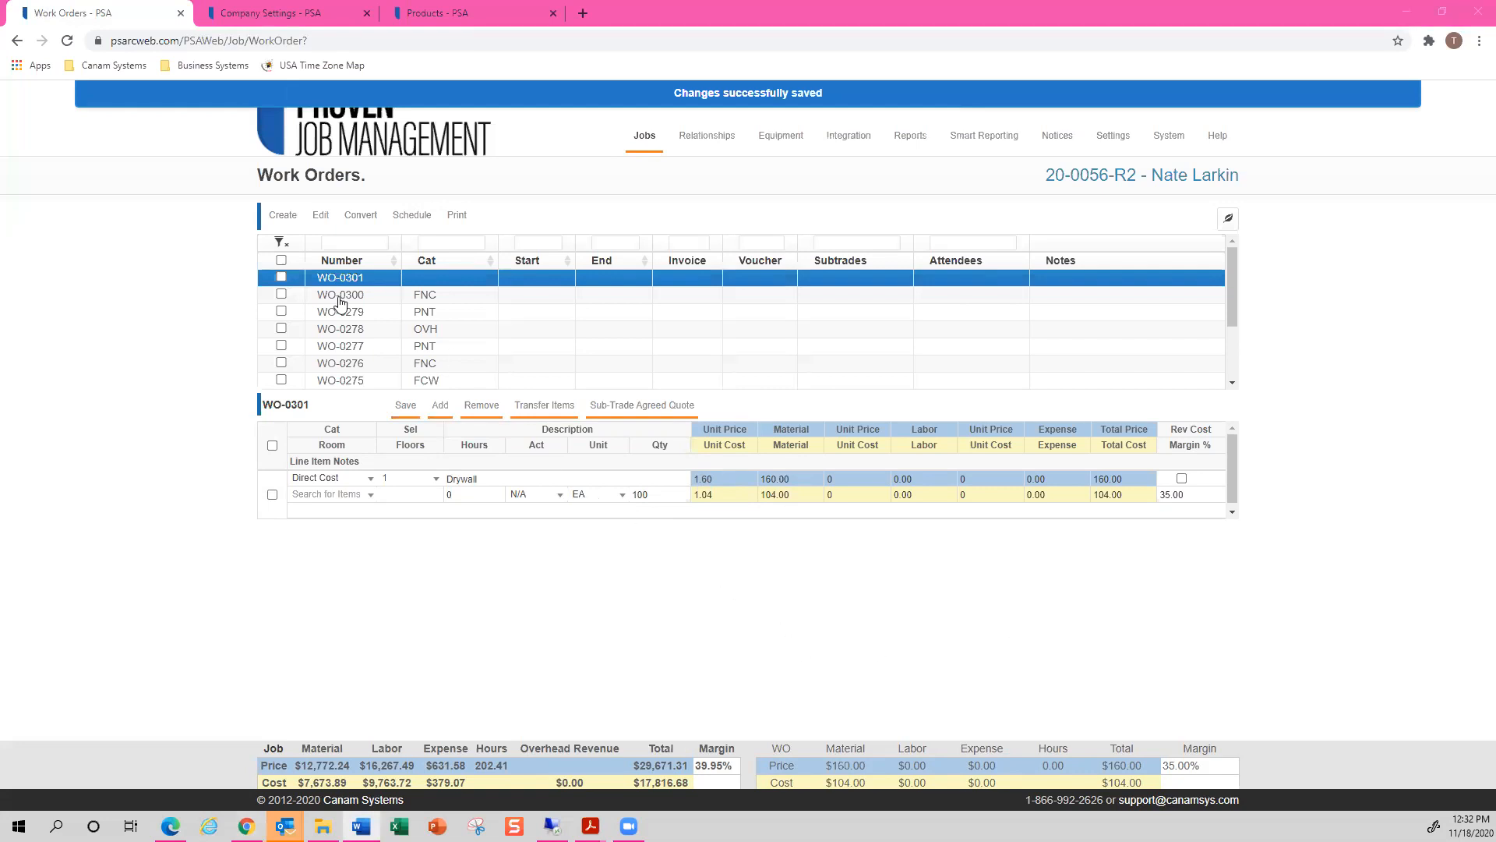
# Create another work order and add a Direct Cost line item described as Cost with no revenue.
pyautogui.click(283, 217)
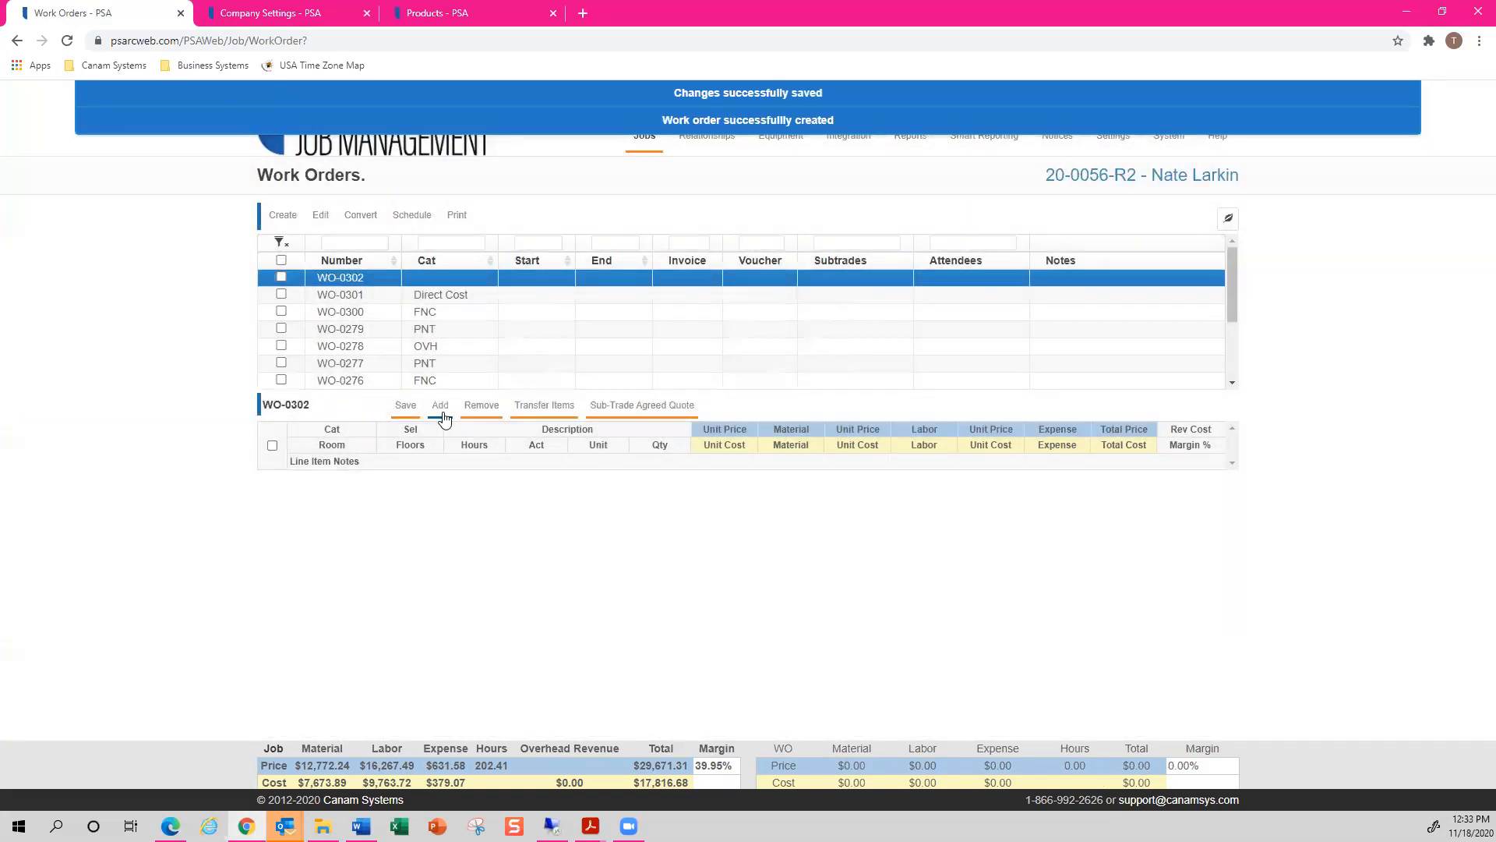
pyautogui.click(435, 410)
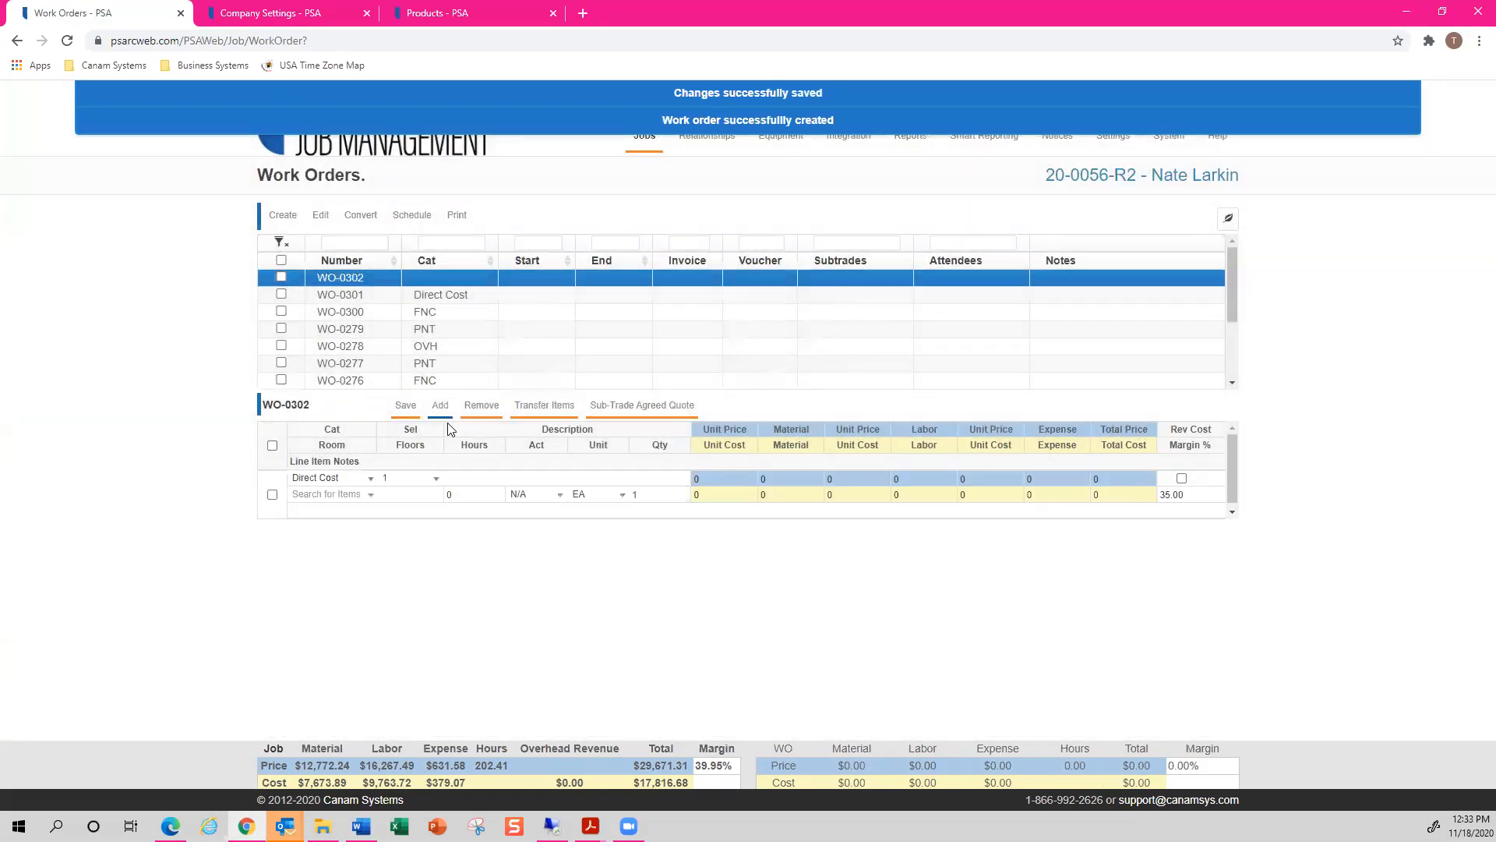
pyautogui.click(499, 478)
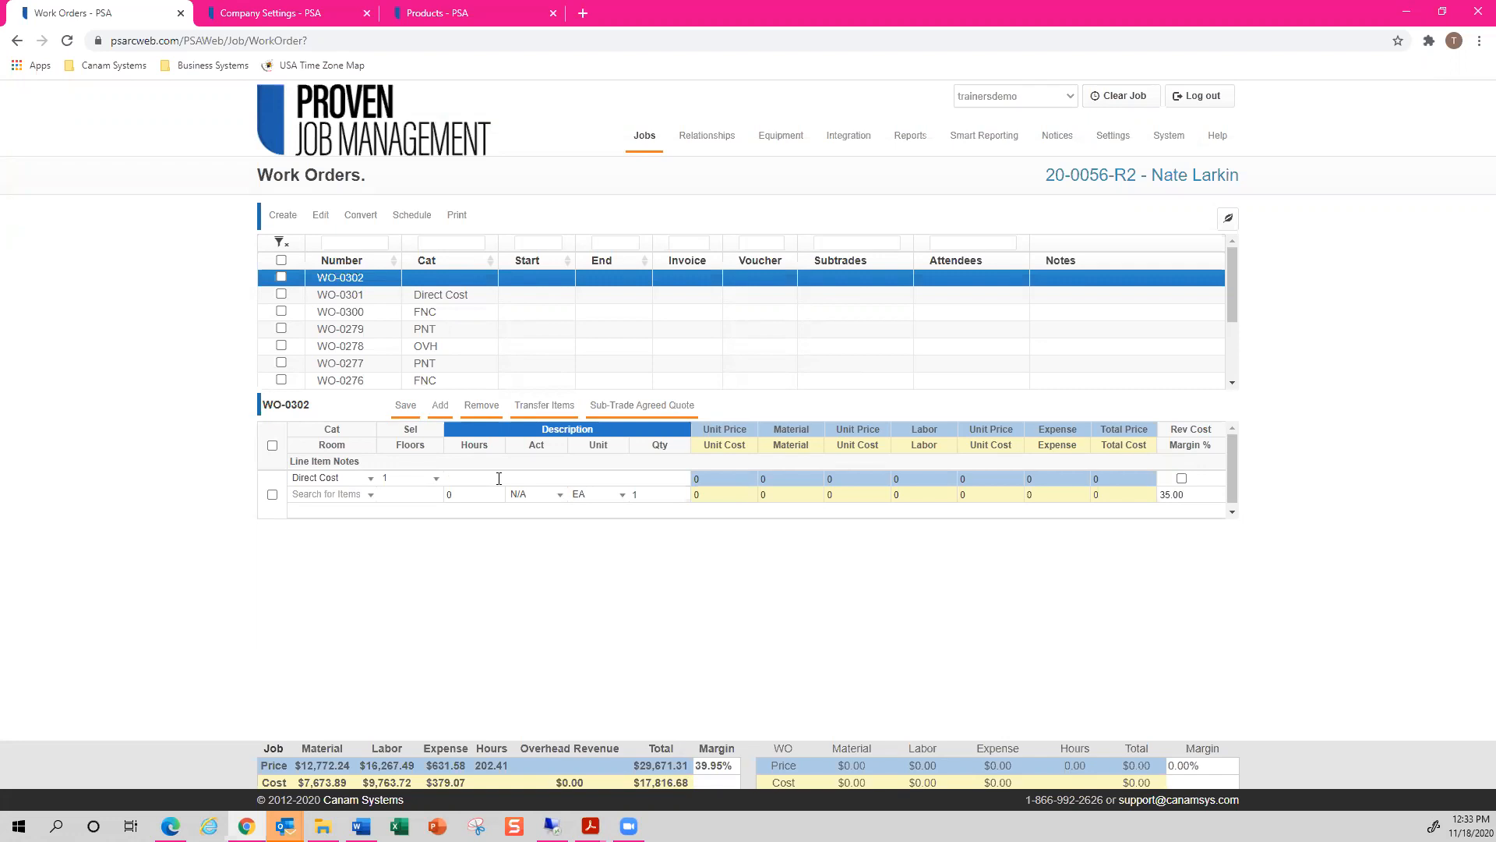
pyautogui.write('Cost with no revenue')
# Set the material price of the Cost with no revenue item to 500.
pyautogui.click(800, 480)
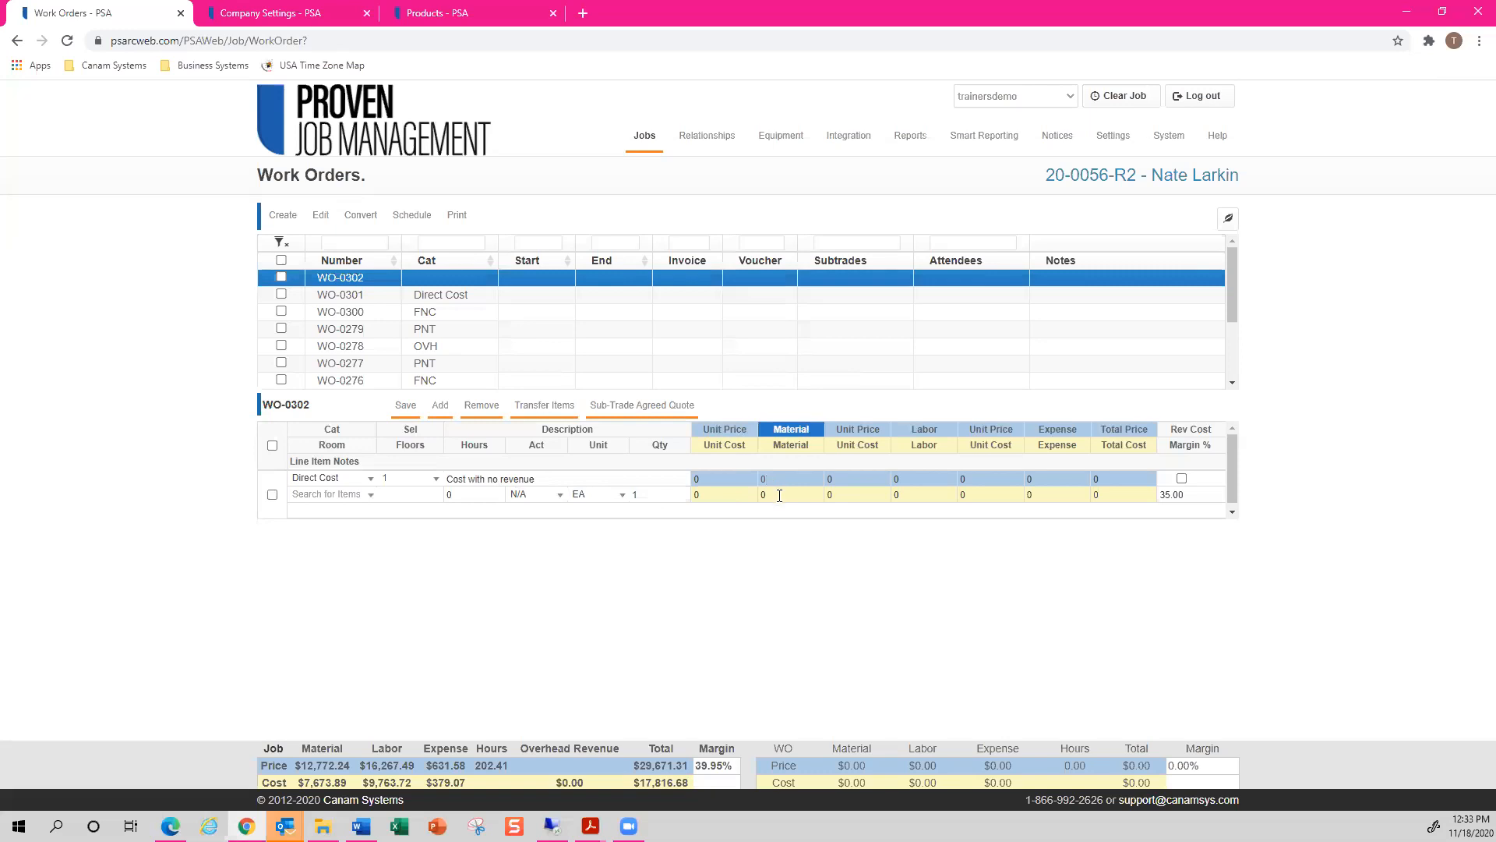
pyautogui.click(778, 496)
pyautogui.click(794, 480)
pyautogui.write('500')
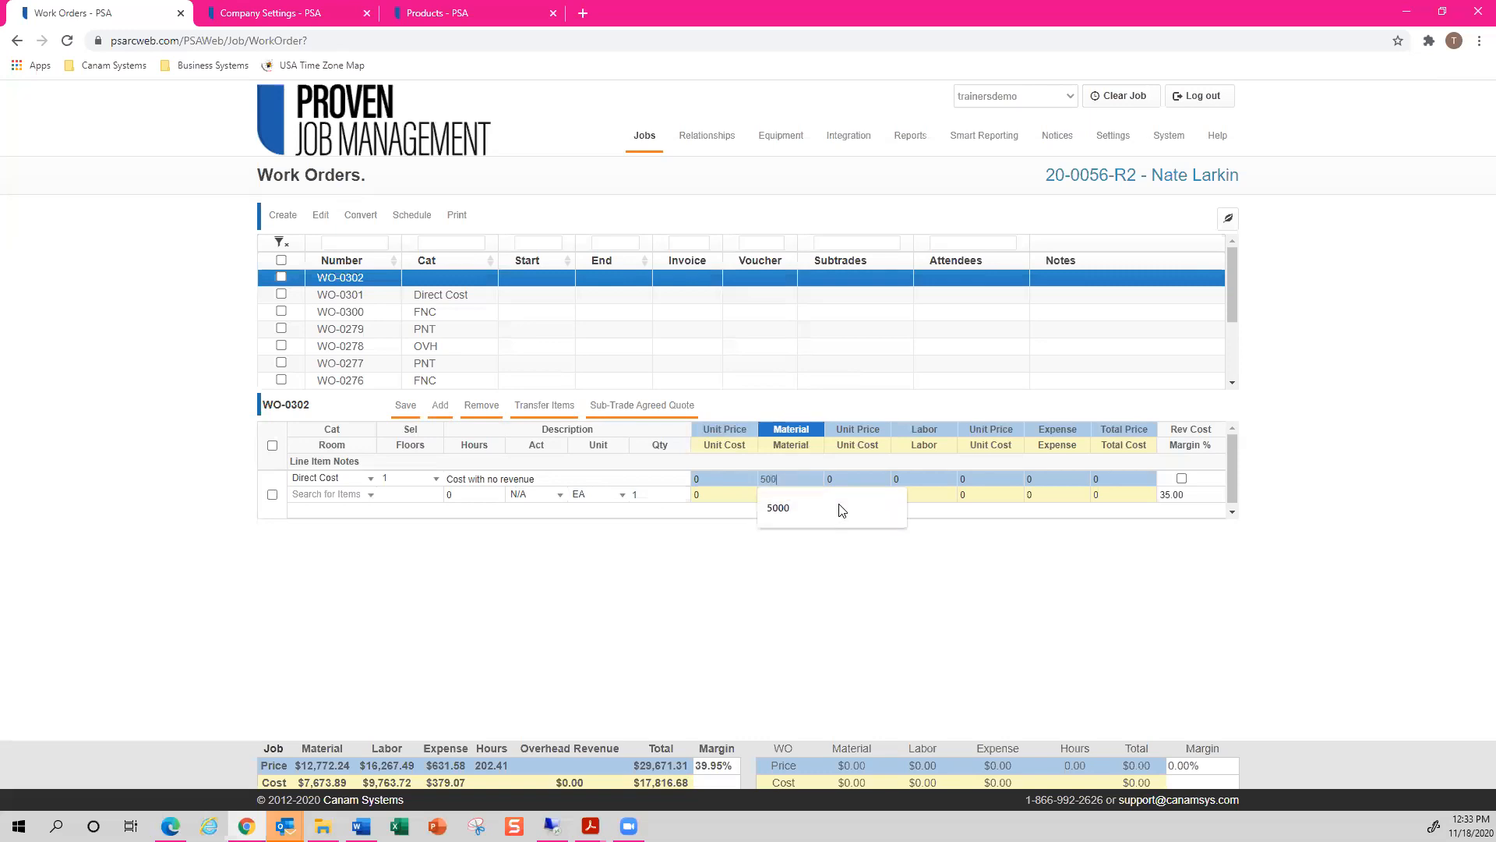
pyautogui.click(1025, 565)
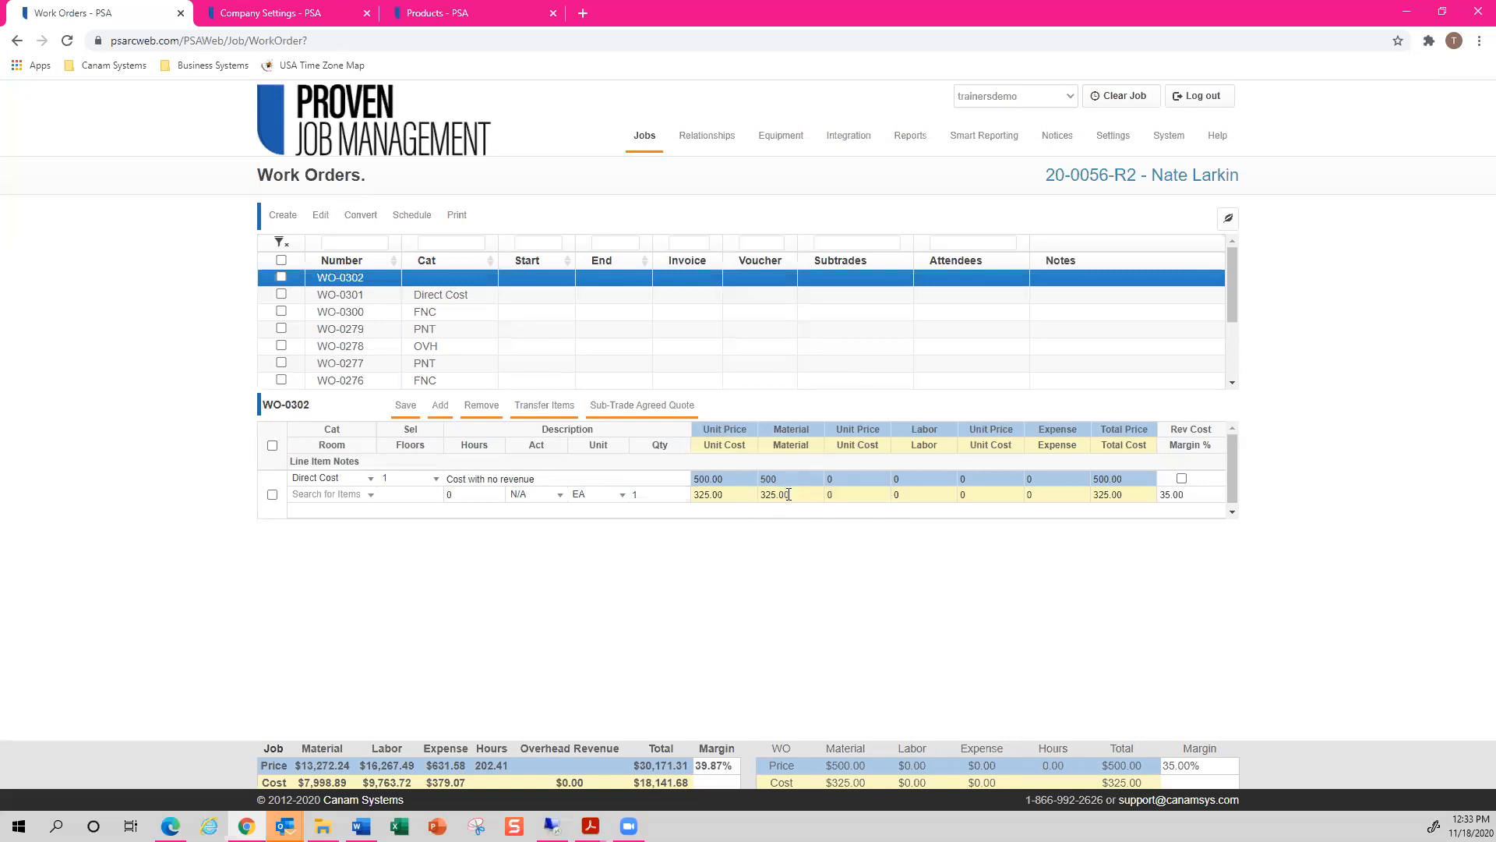
# Flag the Cost with no revenue item as Rev Cost, set its margin to 100%, and save the work order.
pyautogui.click(1181, 479)
pyautogui.moveTo(1190, 494); pyautogui.dragTo(1151, 492)
pyautogui.write('100')
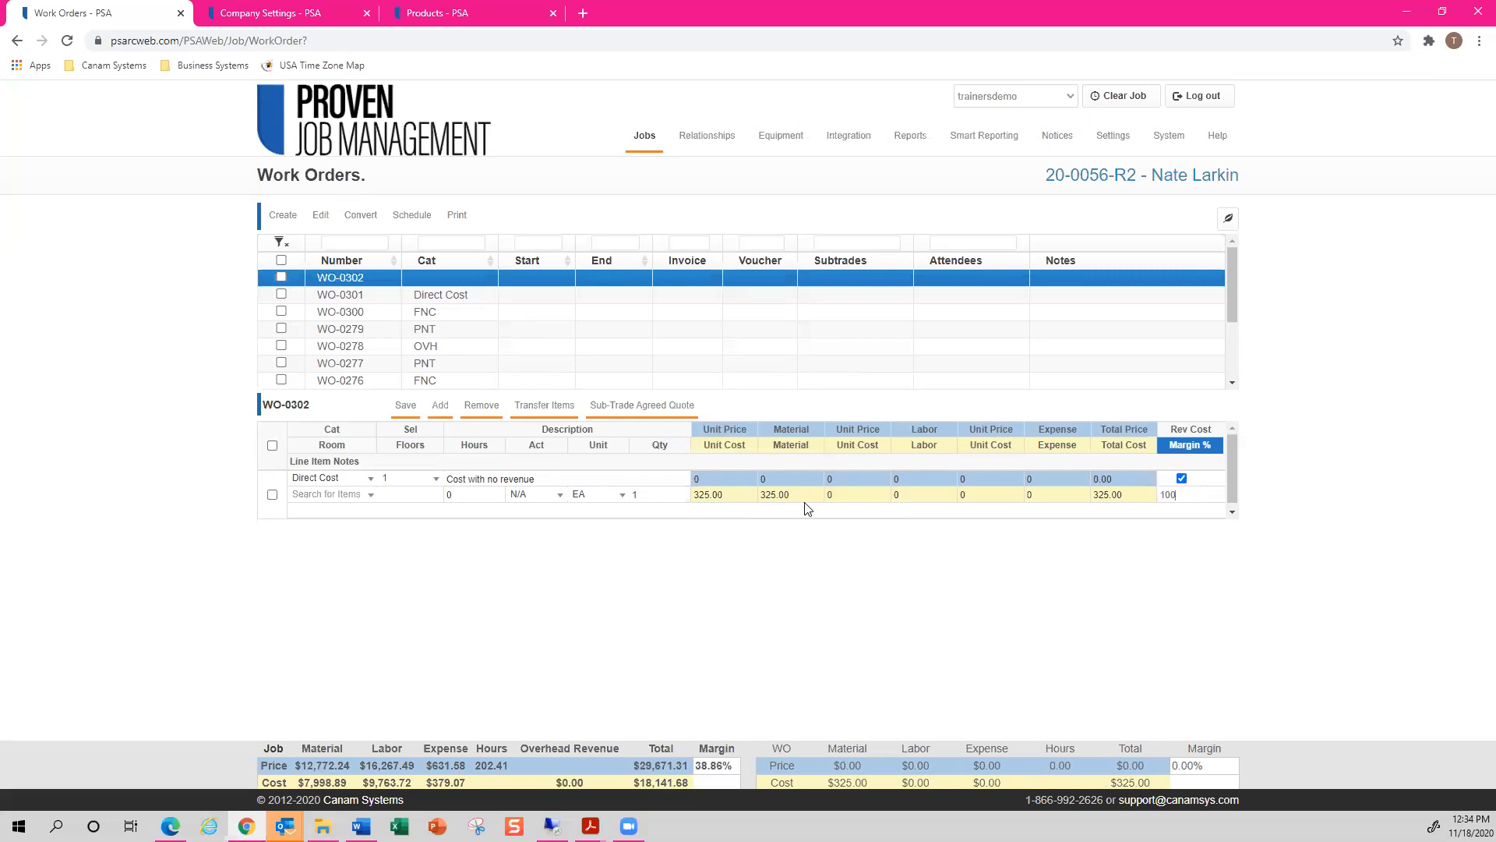
pyautogui.click(768, 479)
pyautogui.click(405, 413)
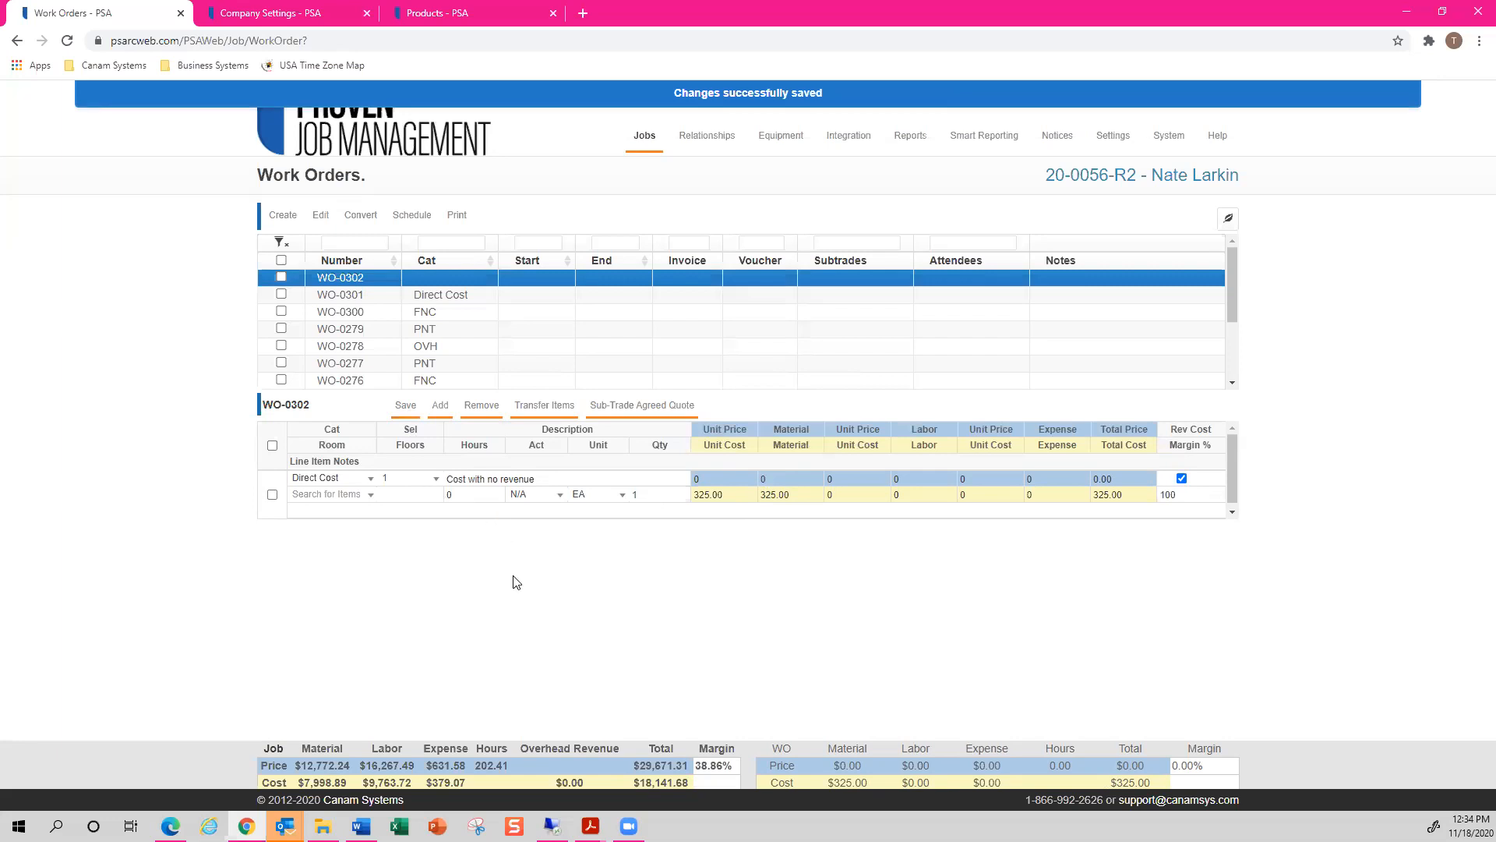
# Add a second line item described as Revenue with no cost and set its material price to 500.
pyautogui.click(441, 406)
pyautogui.click(510, 529)
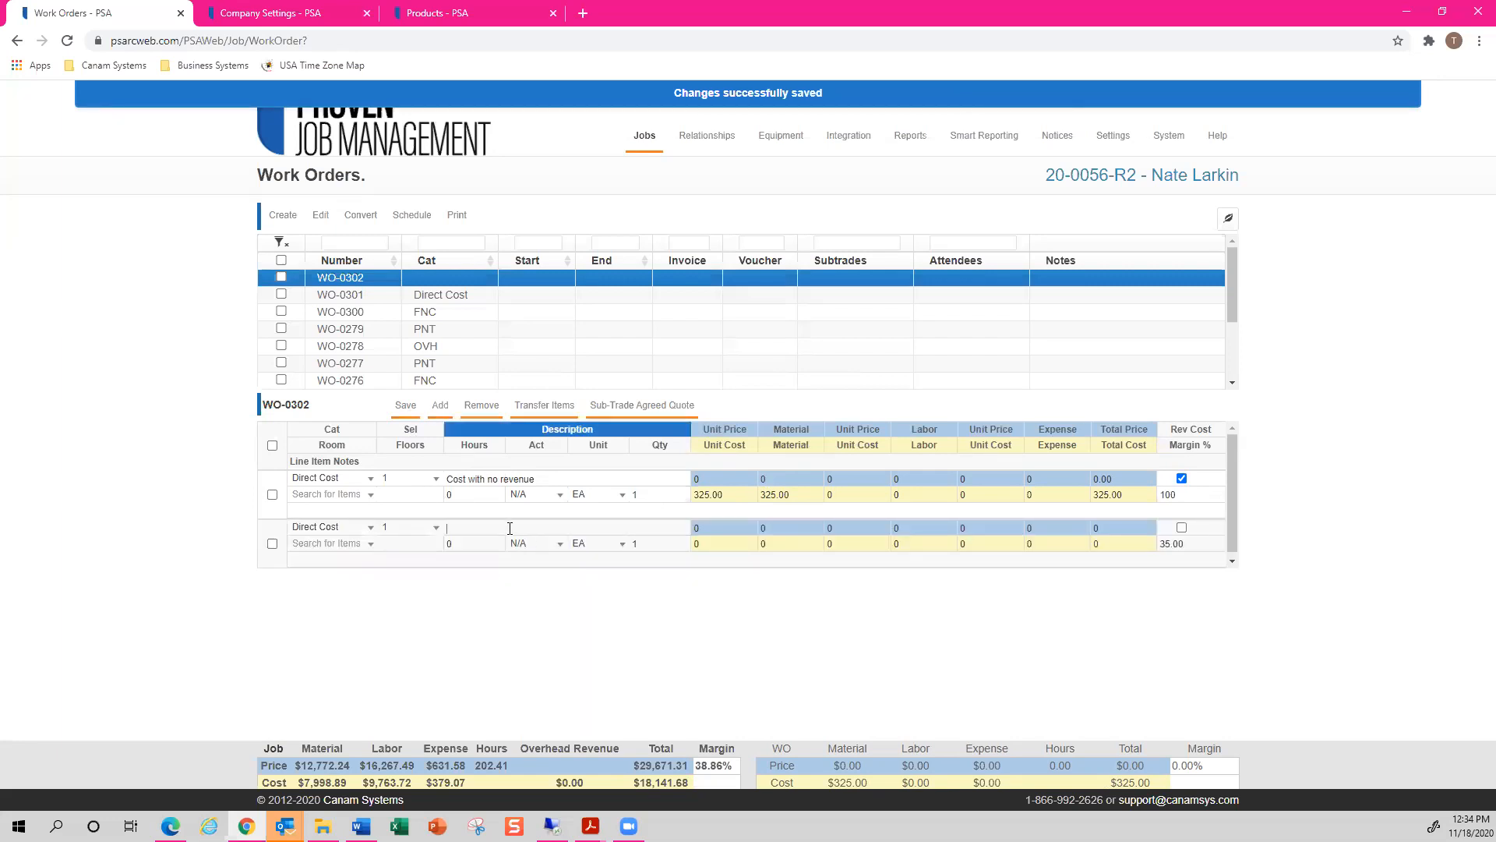
pyautogui.write('Revenue with no cost')
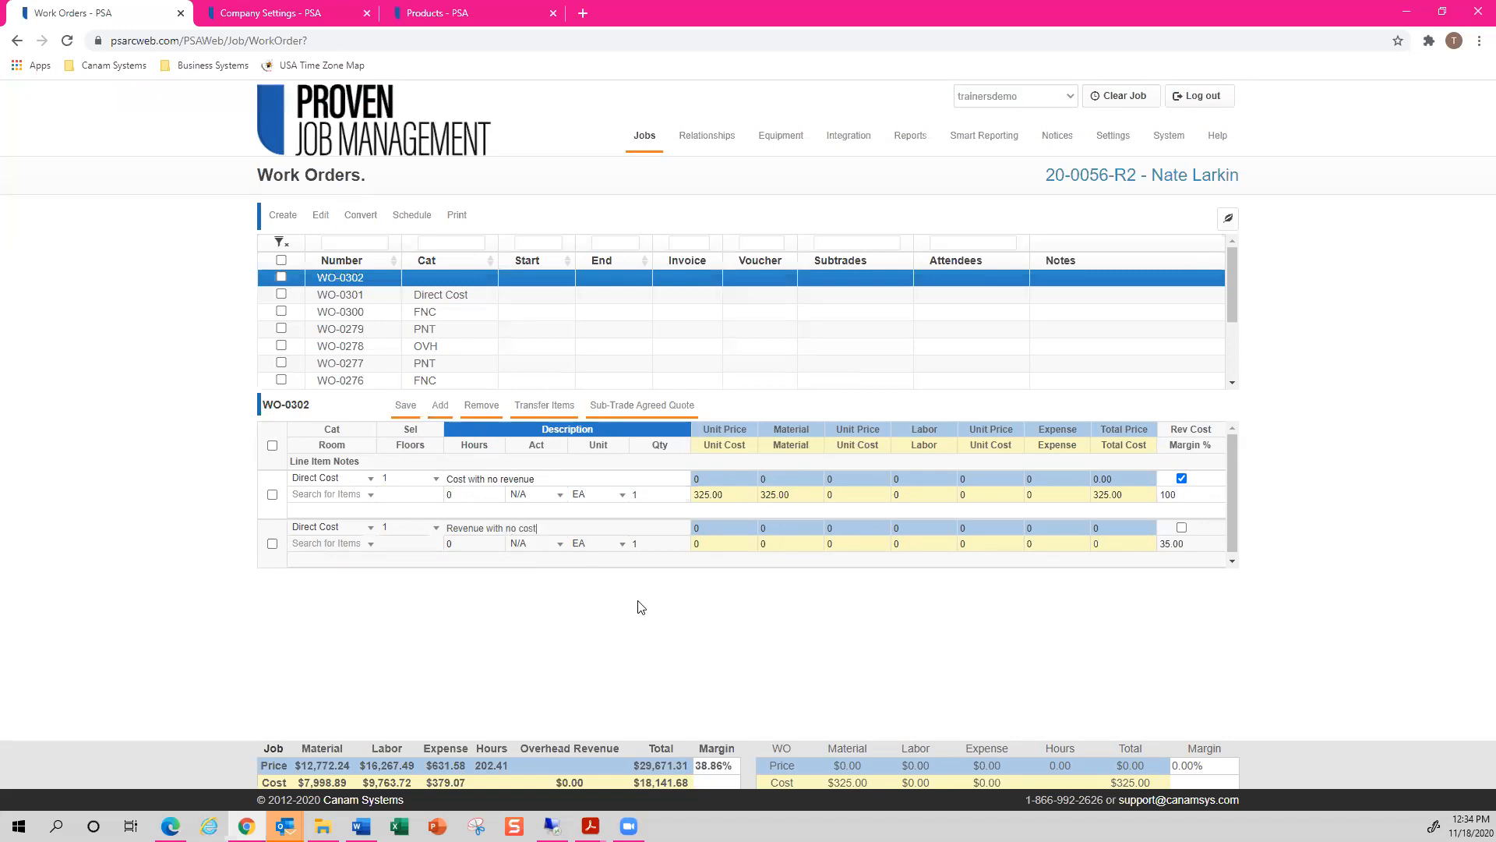
pyautogui.click(805, 528)
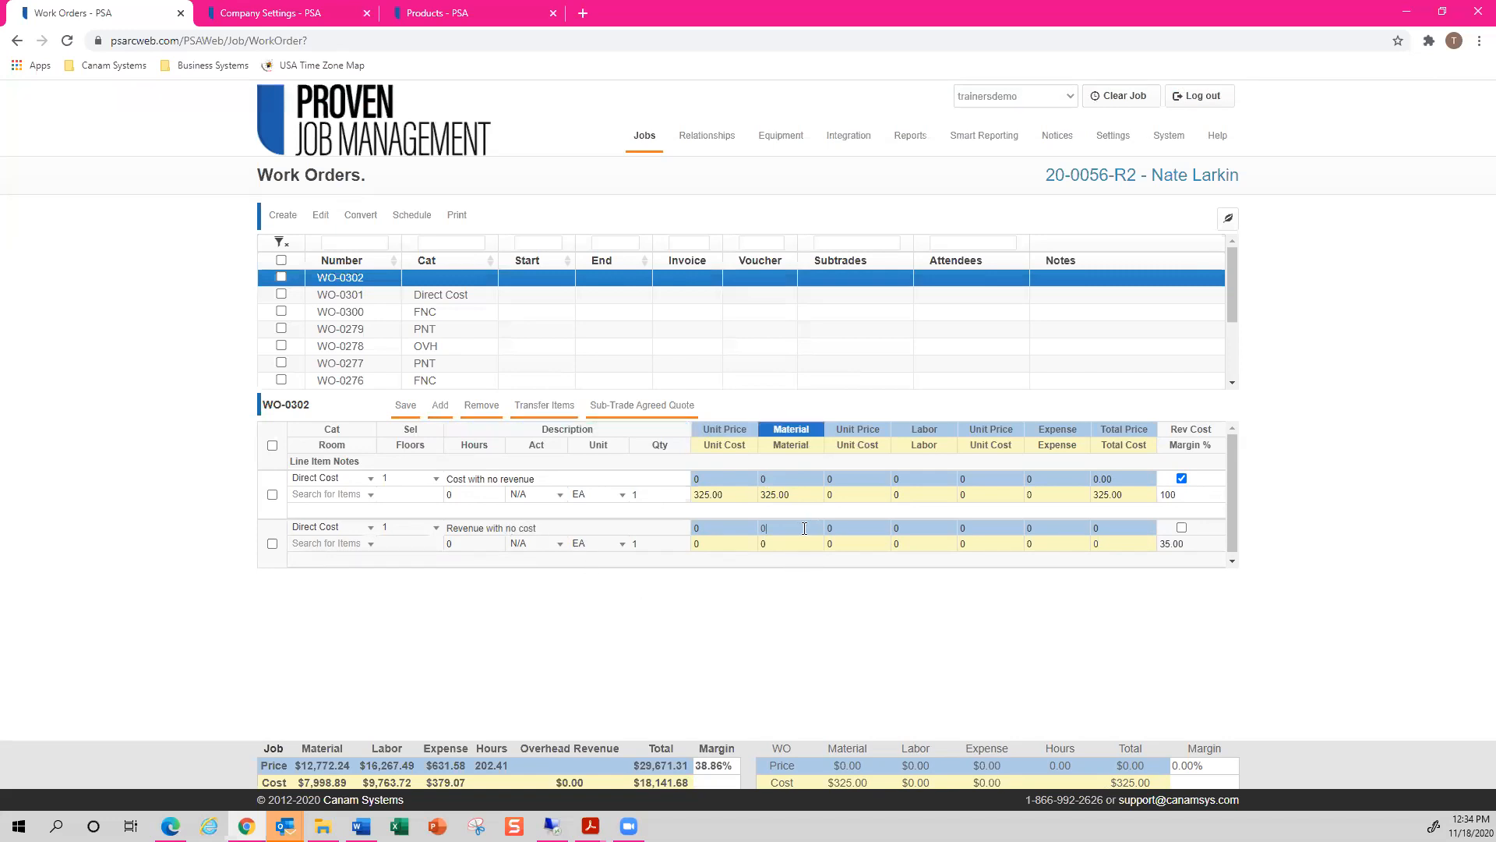
pyautogui.moveTo(792, 528); pyautogui.dragTo(725, 528)
pyautogui.write('500')
pyautogui.click(754, 567)
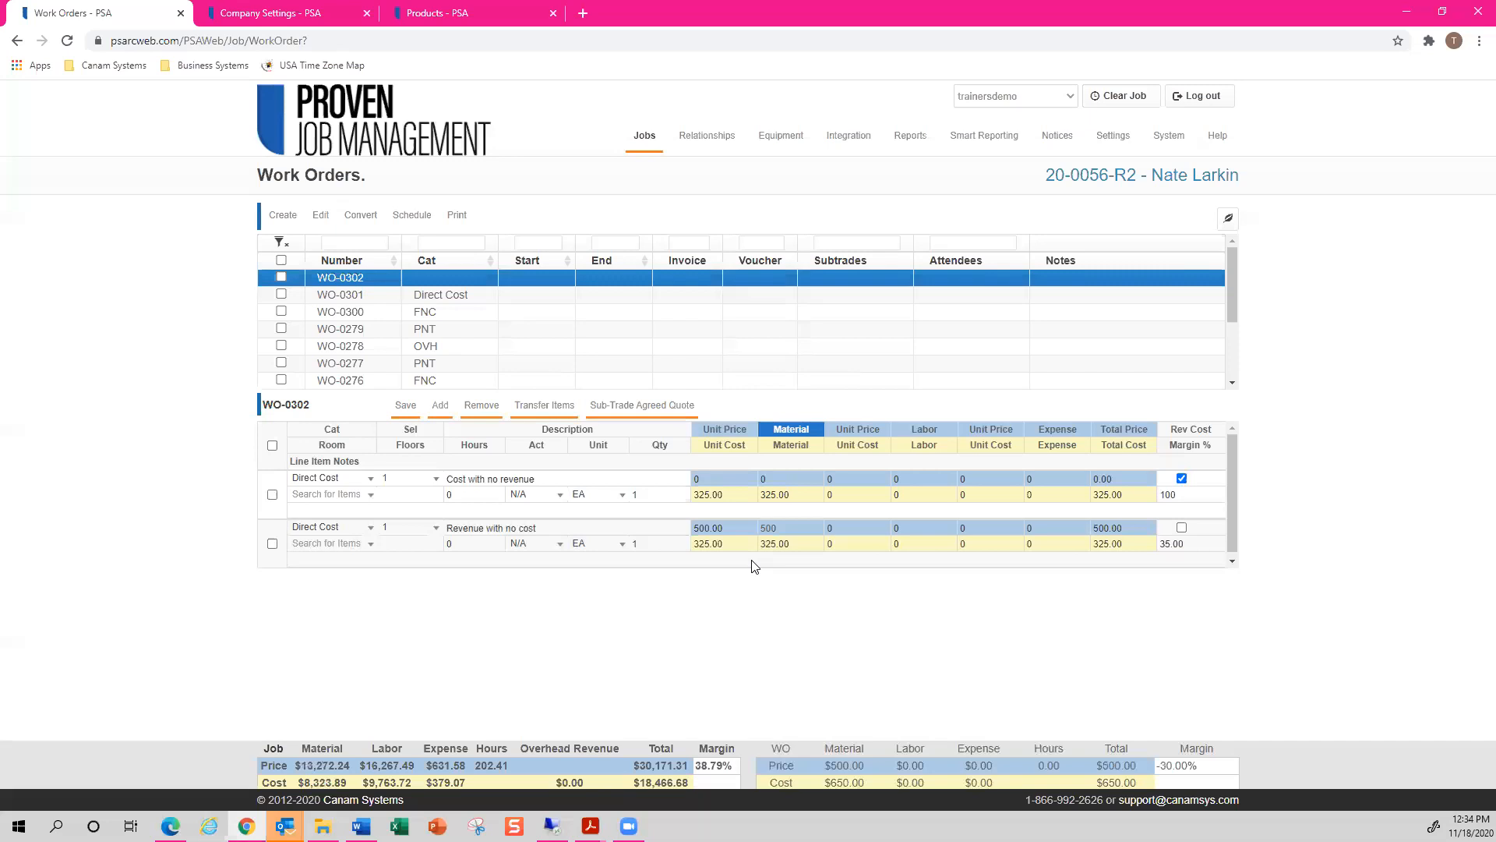
# Set the margin of the Revenue with no cost item to 100% and save the work order.
pyautogui.click(1193, 543)
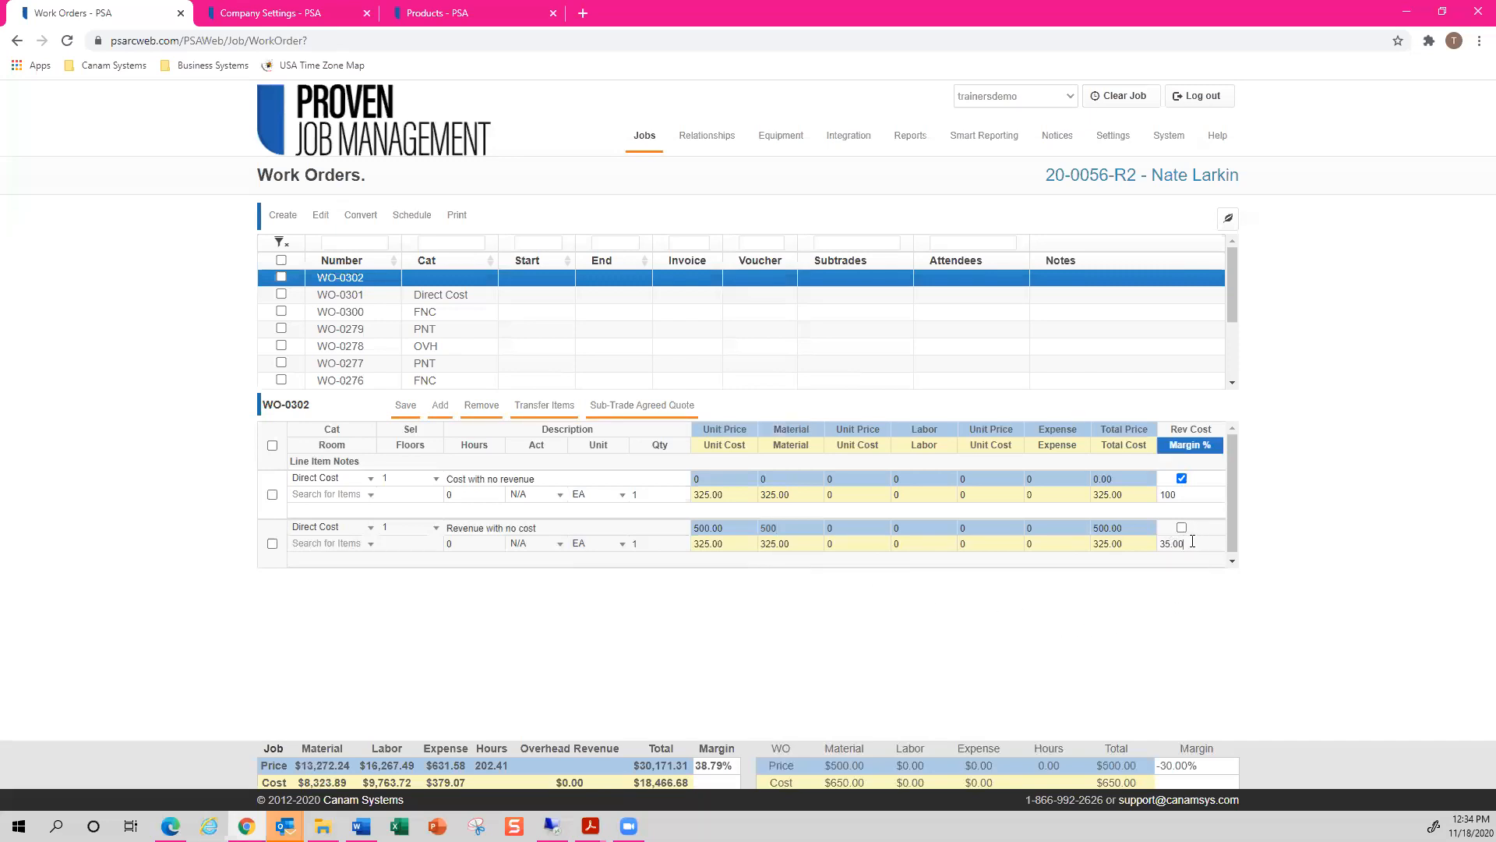
pyautogui.doubleClick(1179, 543)
pyautogui.write('100')
pyautogui.press('Return')
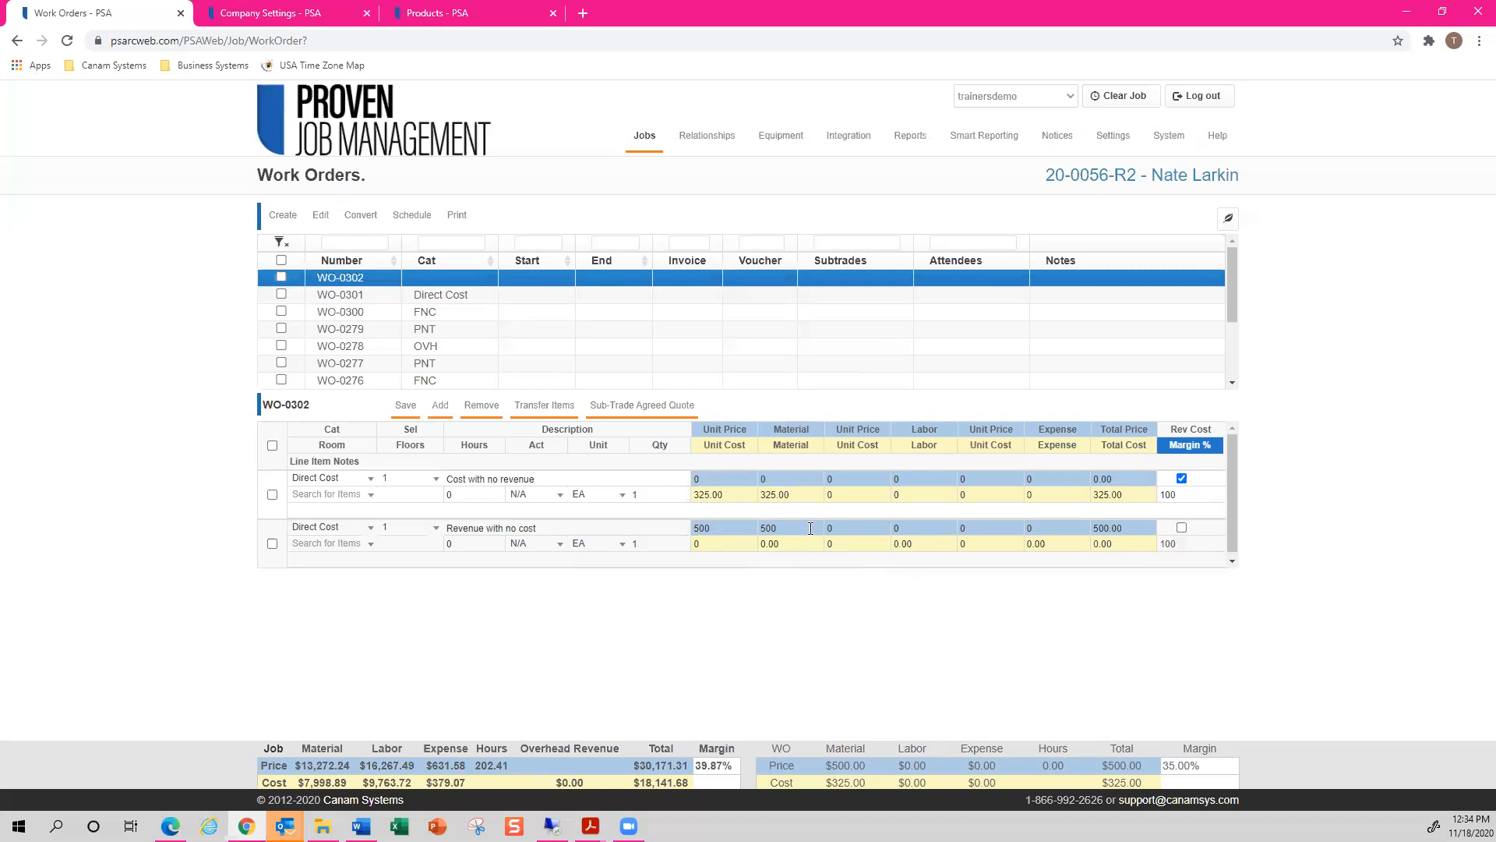
pyautogui.hotkey('alt', 'Tab')
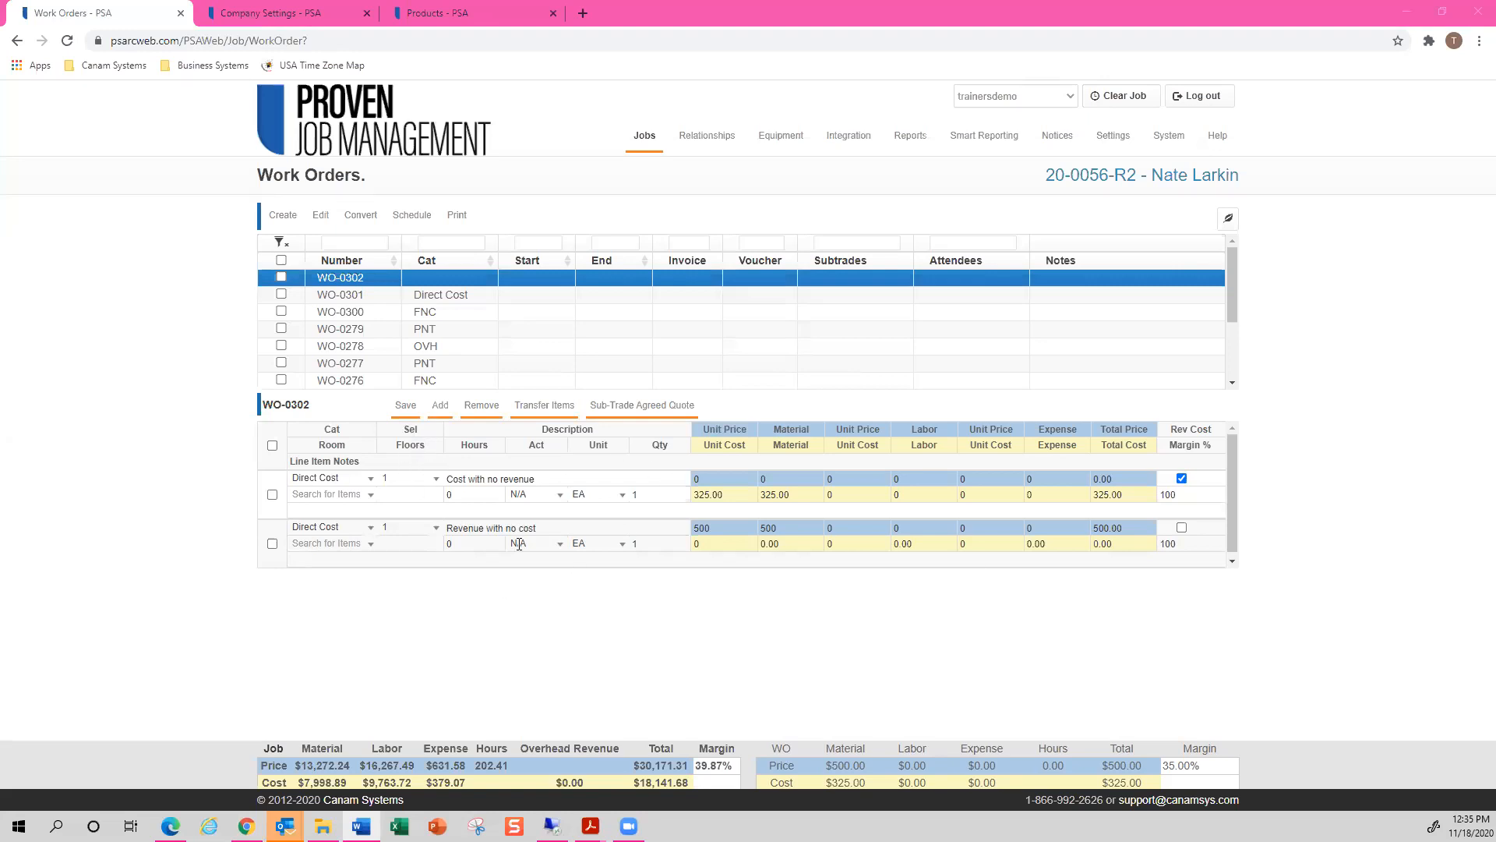
pyautogui.click(405, 406)
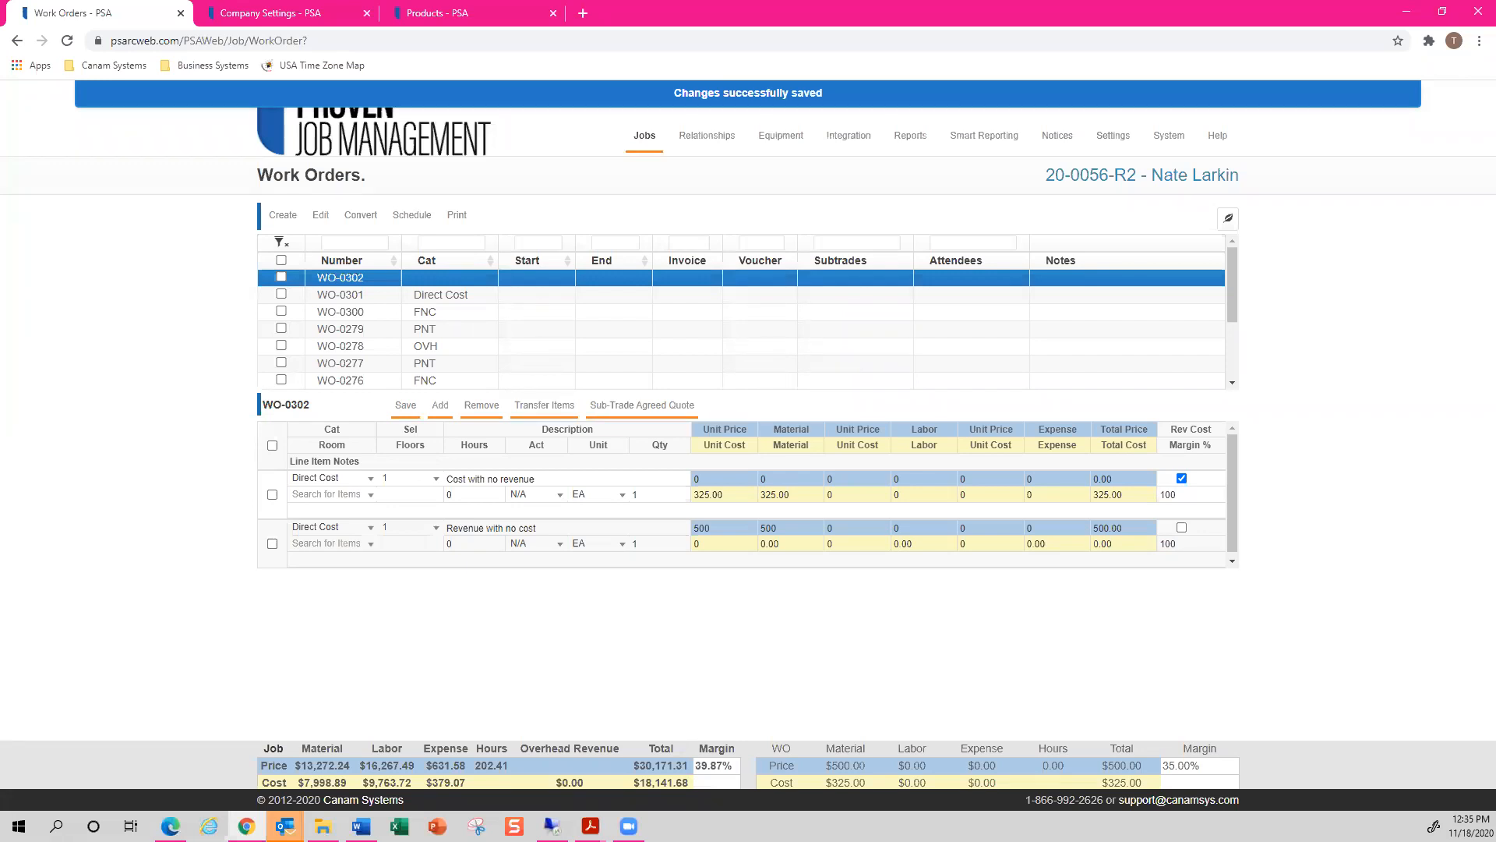
# View the Products list with its item descriptions and costs, and return to the work orders.
pyautogui.moveTo(801, 141)
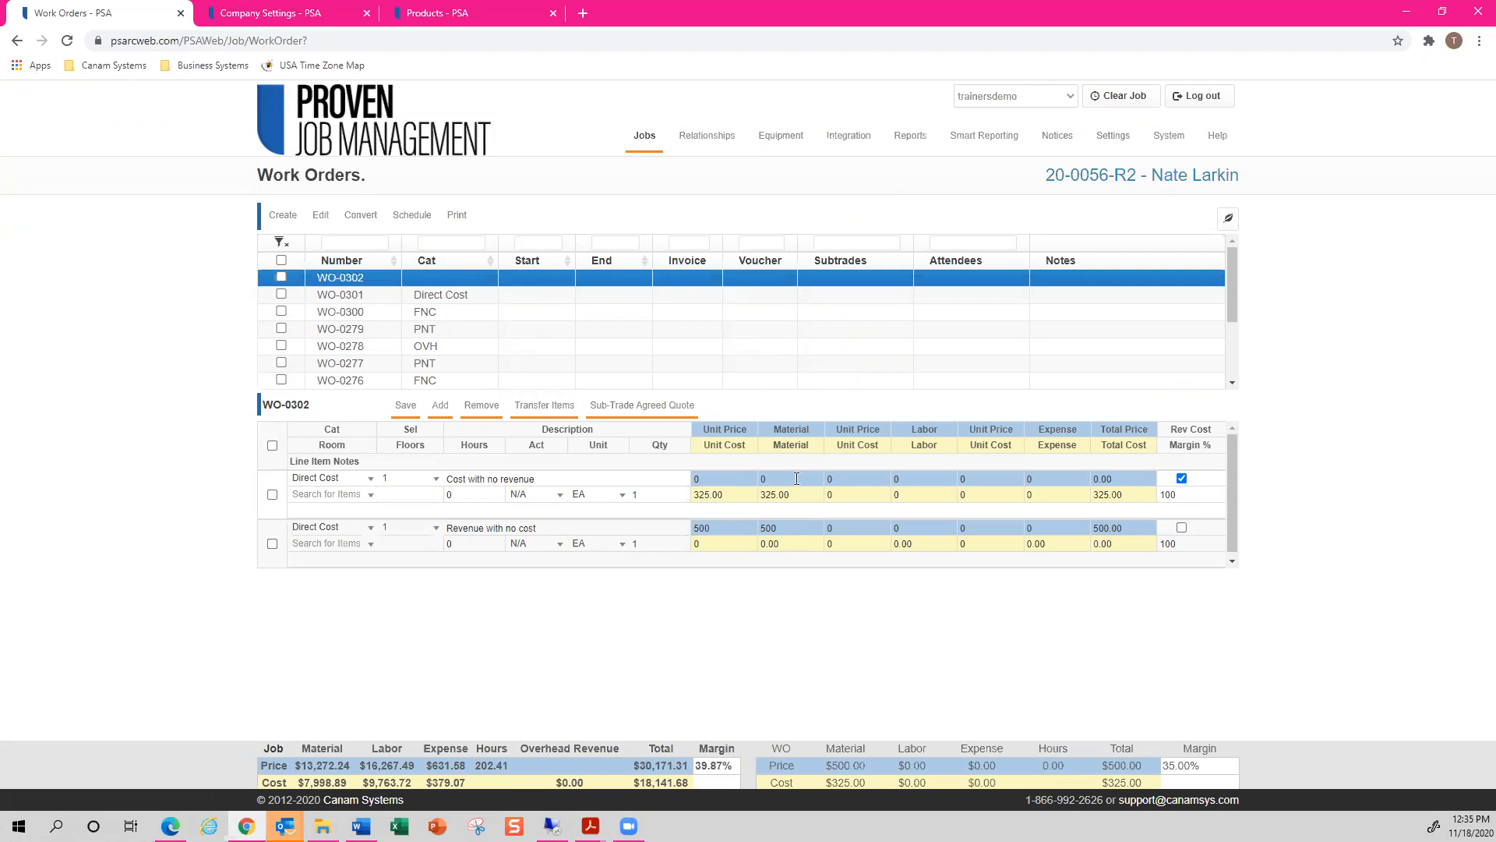
pyautogui.click(474, 19)
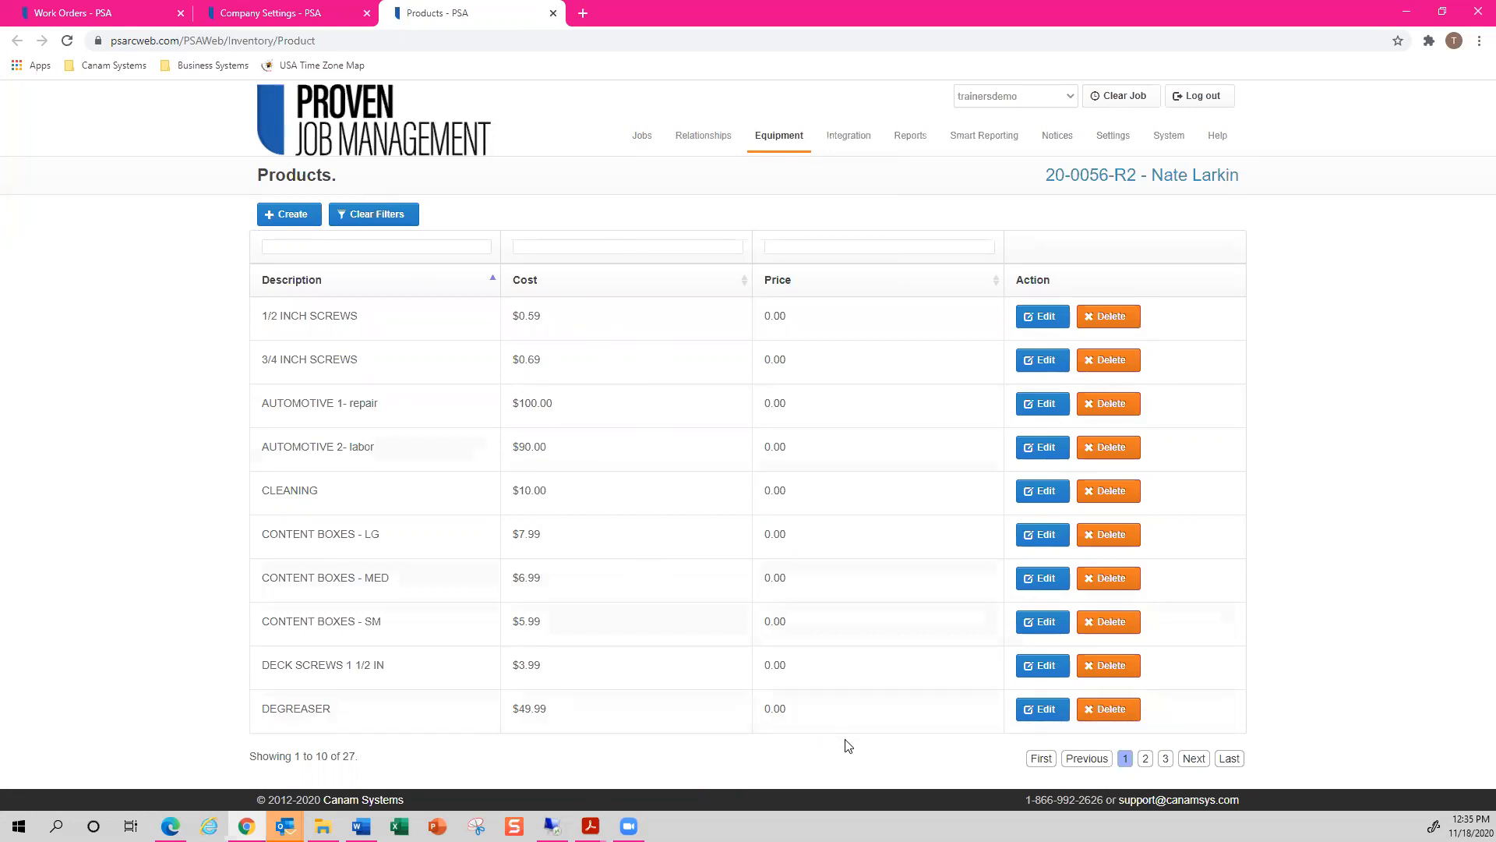
pyautogui.click(72, 15)
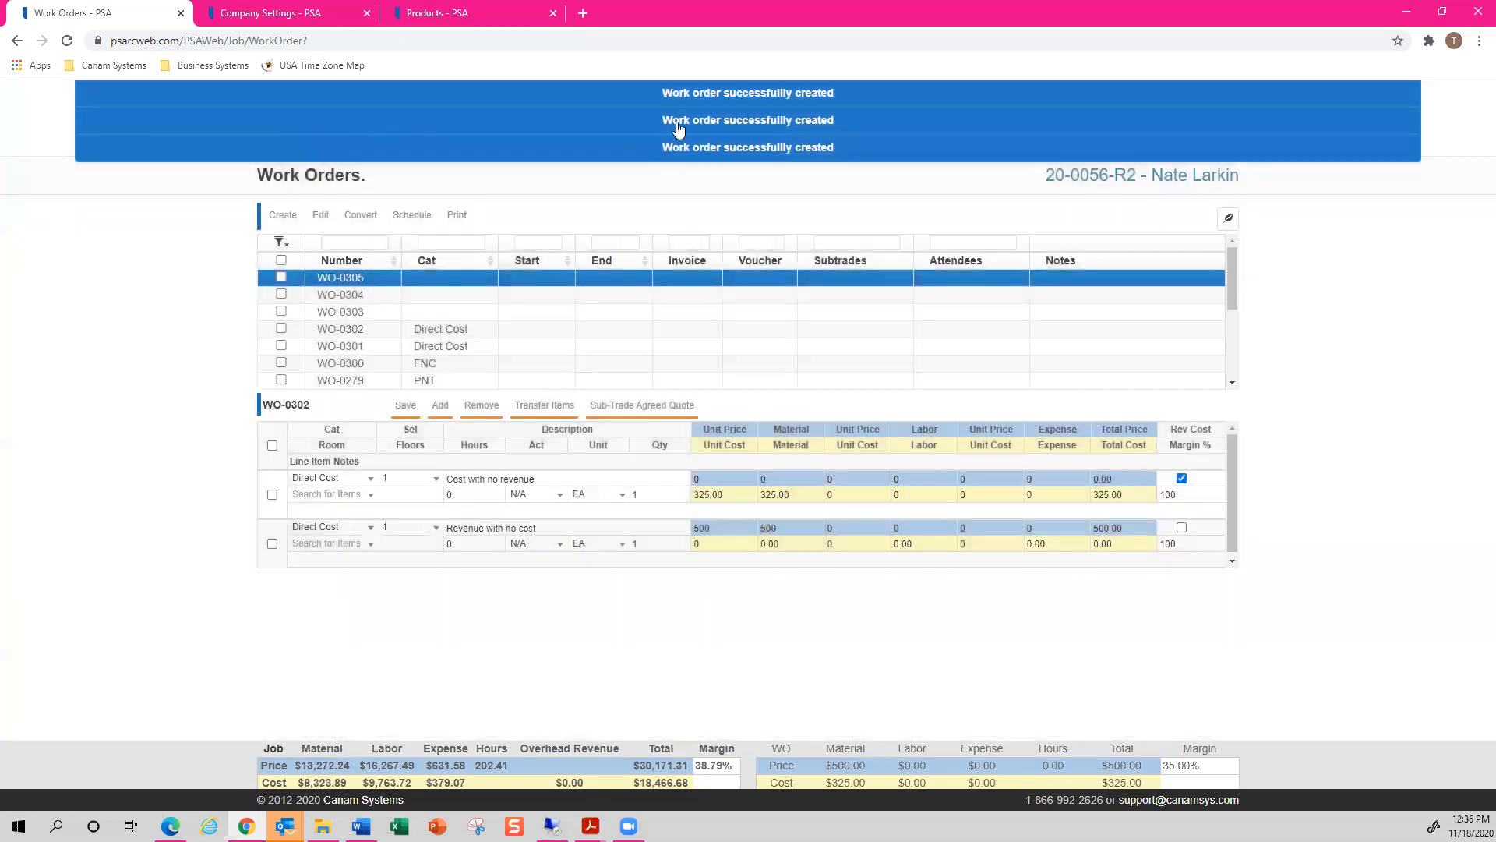
# Open the newly created work order WO-0305 and add a line item for the DEGREASER product.
pyautogui.click(308, 381)
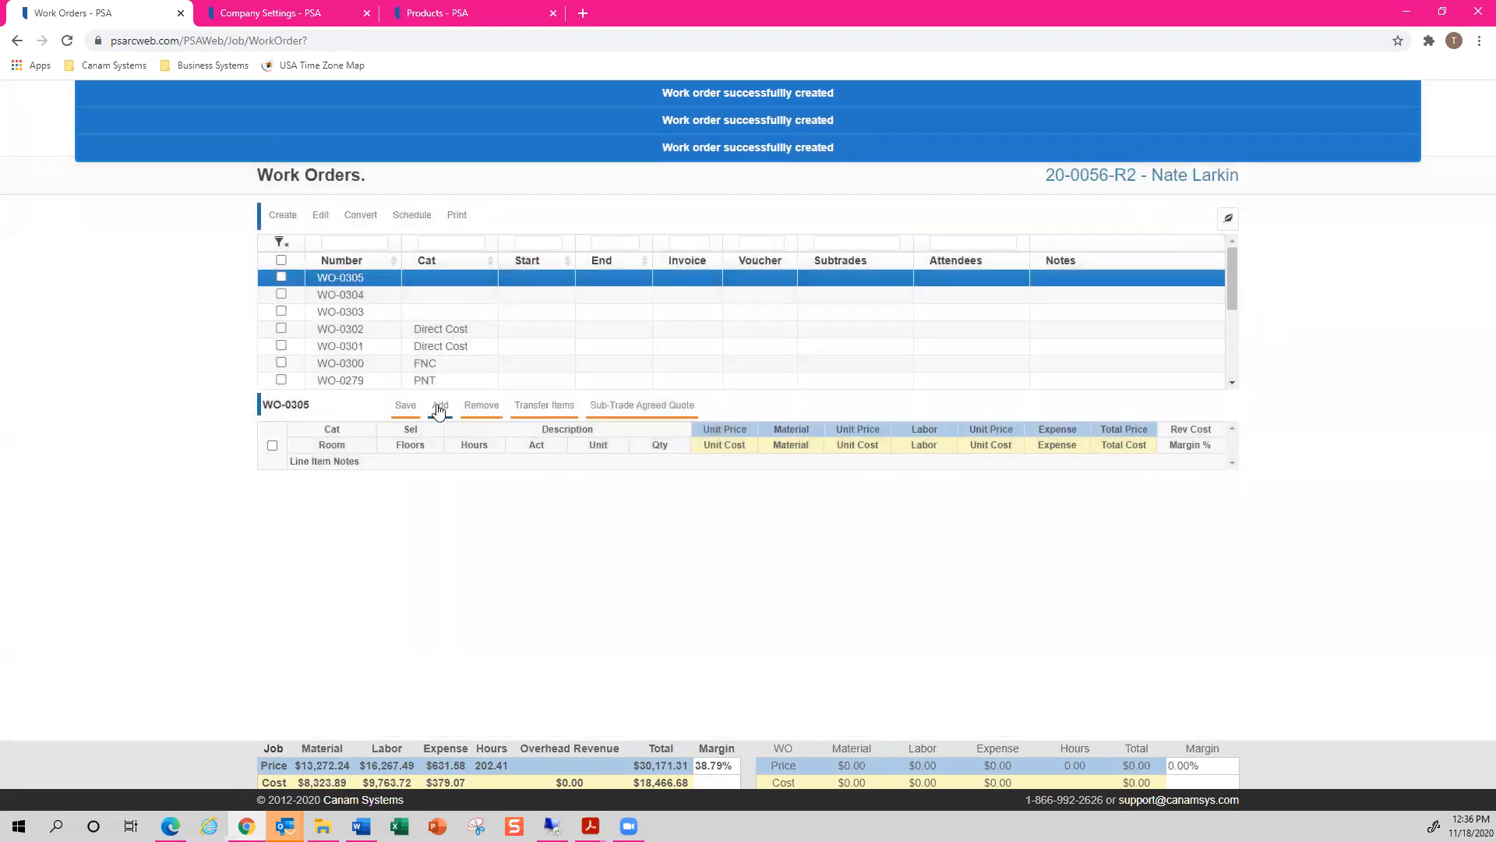
pyautogui.click(440, 406)
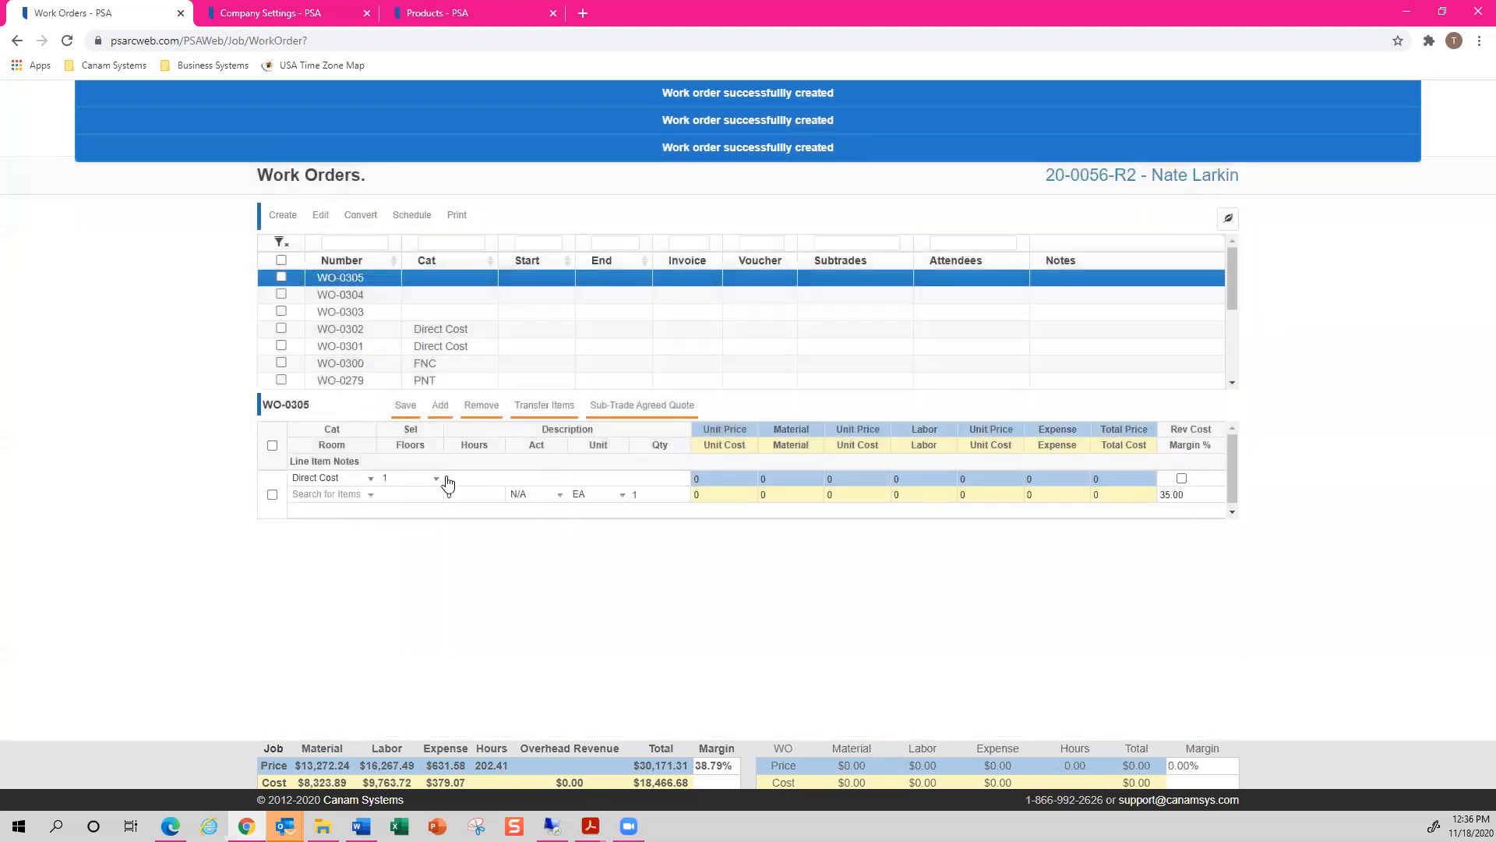
pyautogui.click(516, 479)
pyautogui.write('Degre')
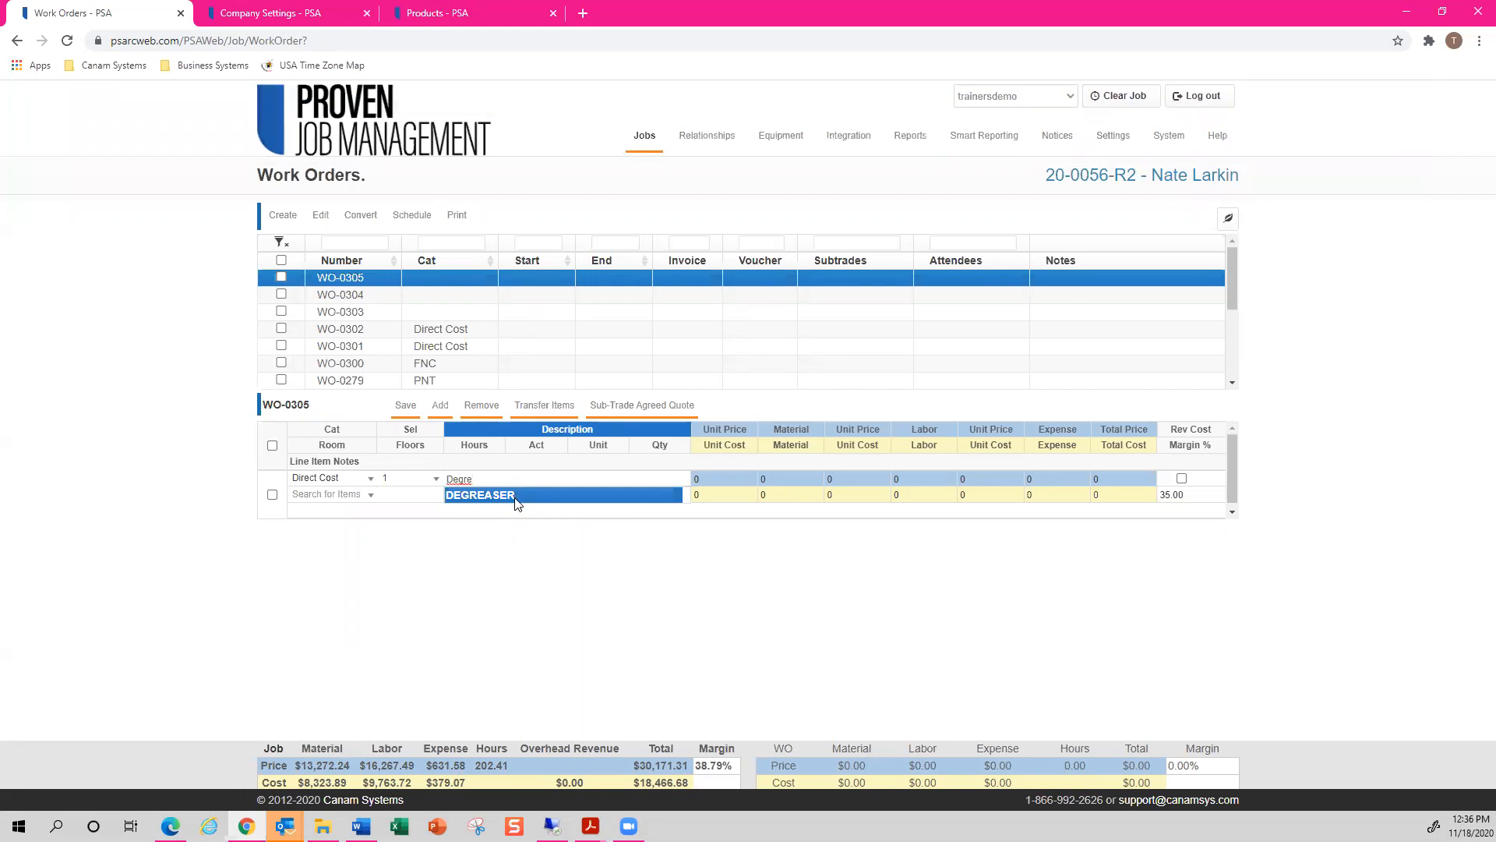
pyautogui.click(515, 502)
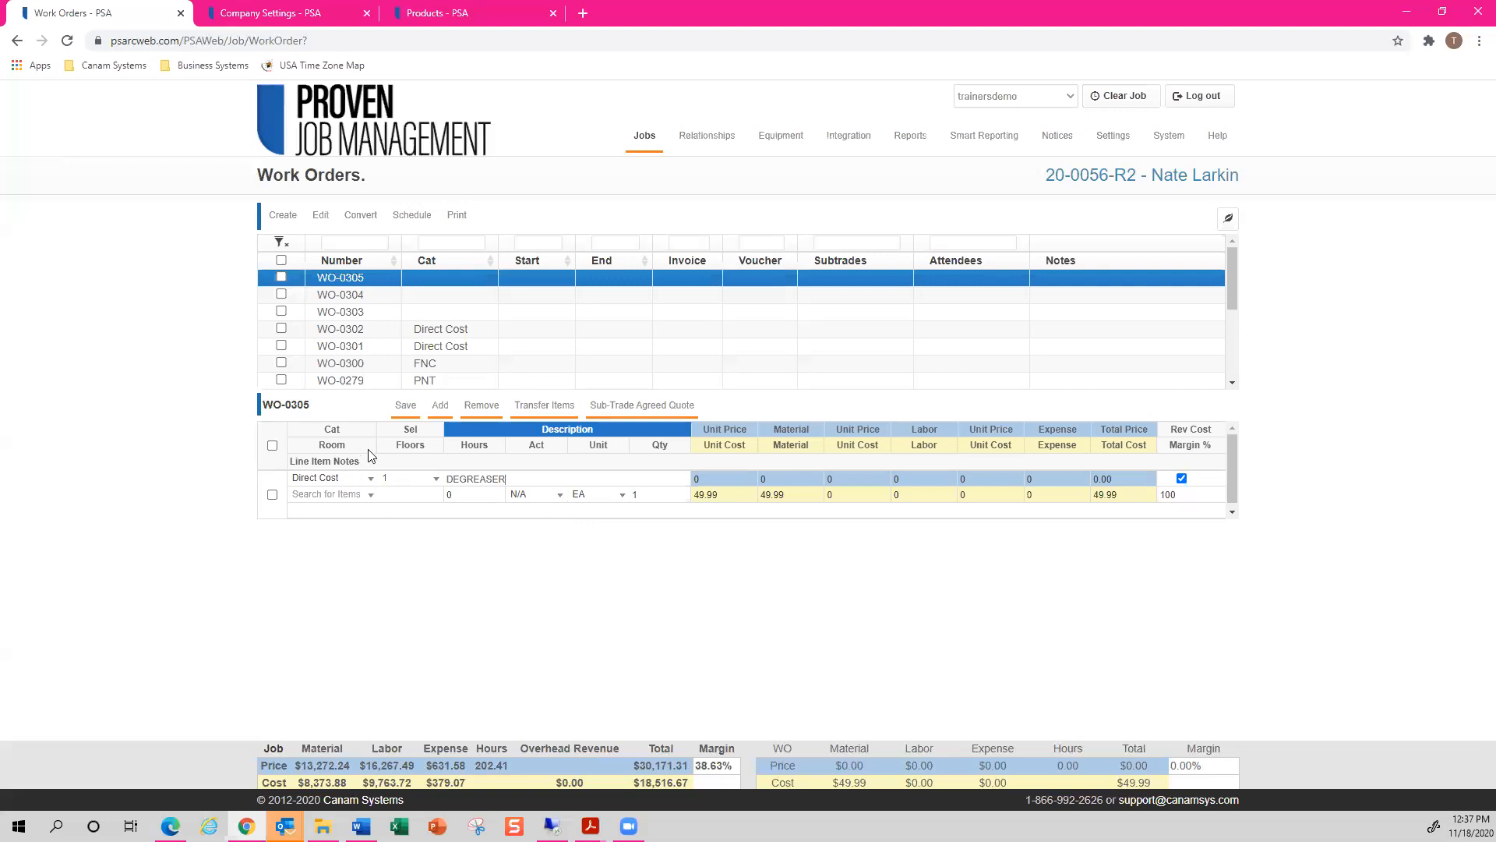
# Examine the category options available for the DEGREASER line item without choosing a different one.
pyautogui.click(370, 492)
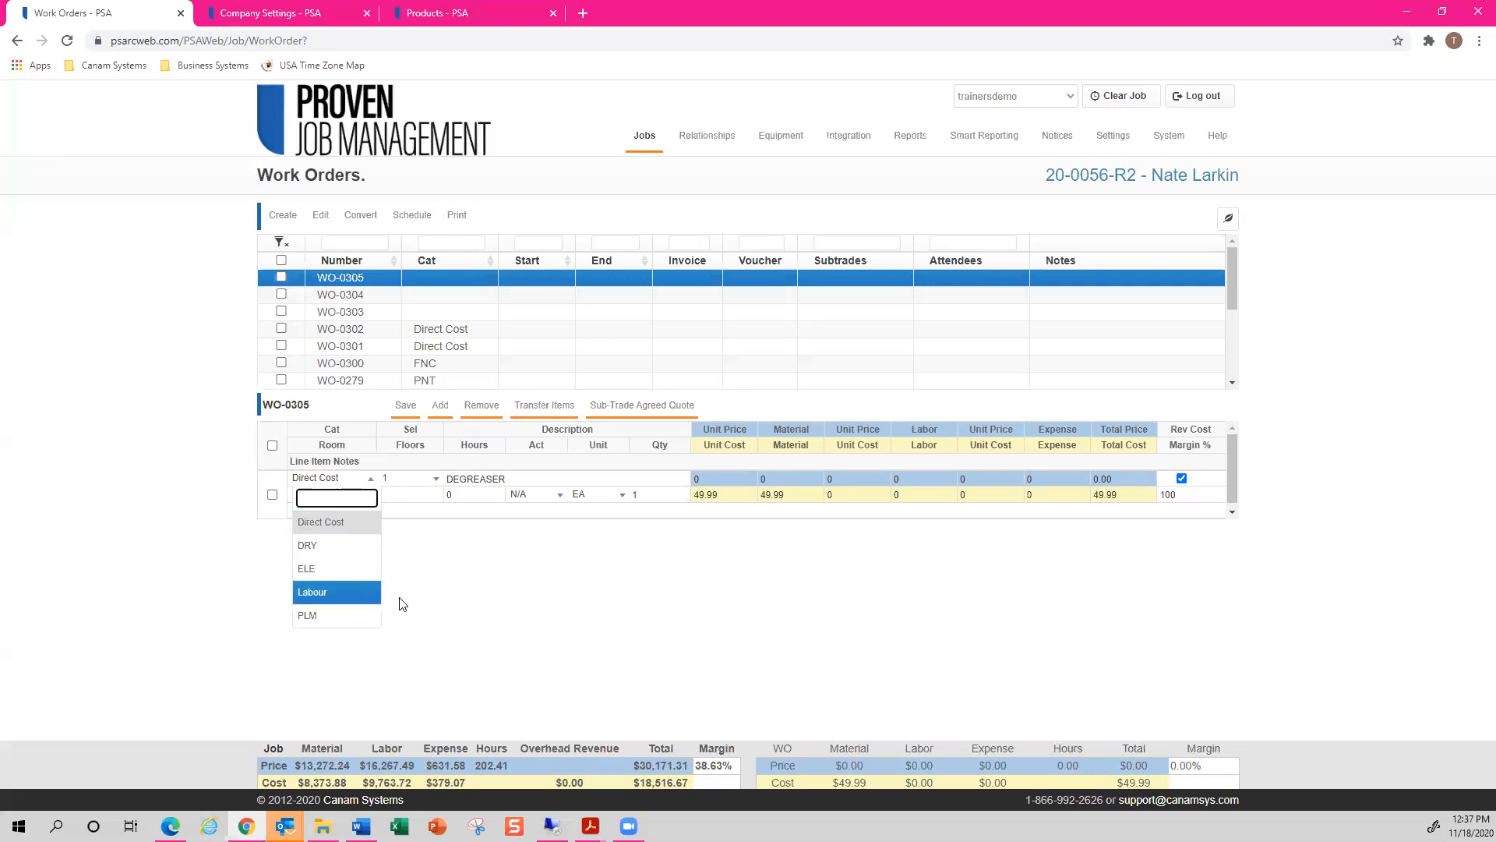
pyautogui.click(441, 555)
pyautogui.click(372, 494)
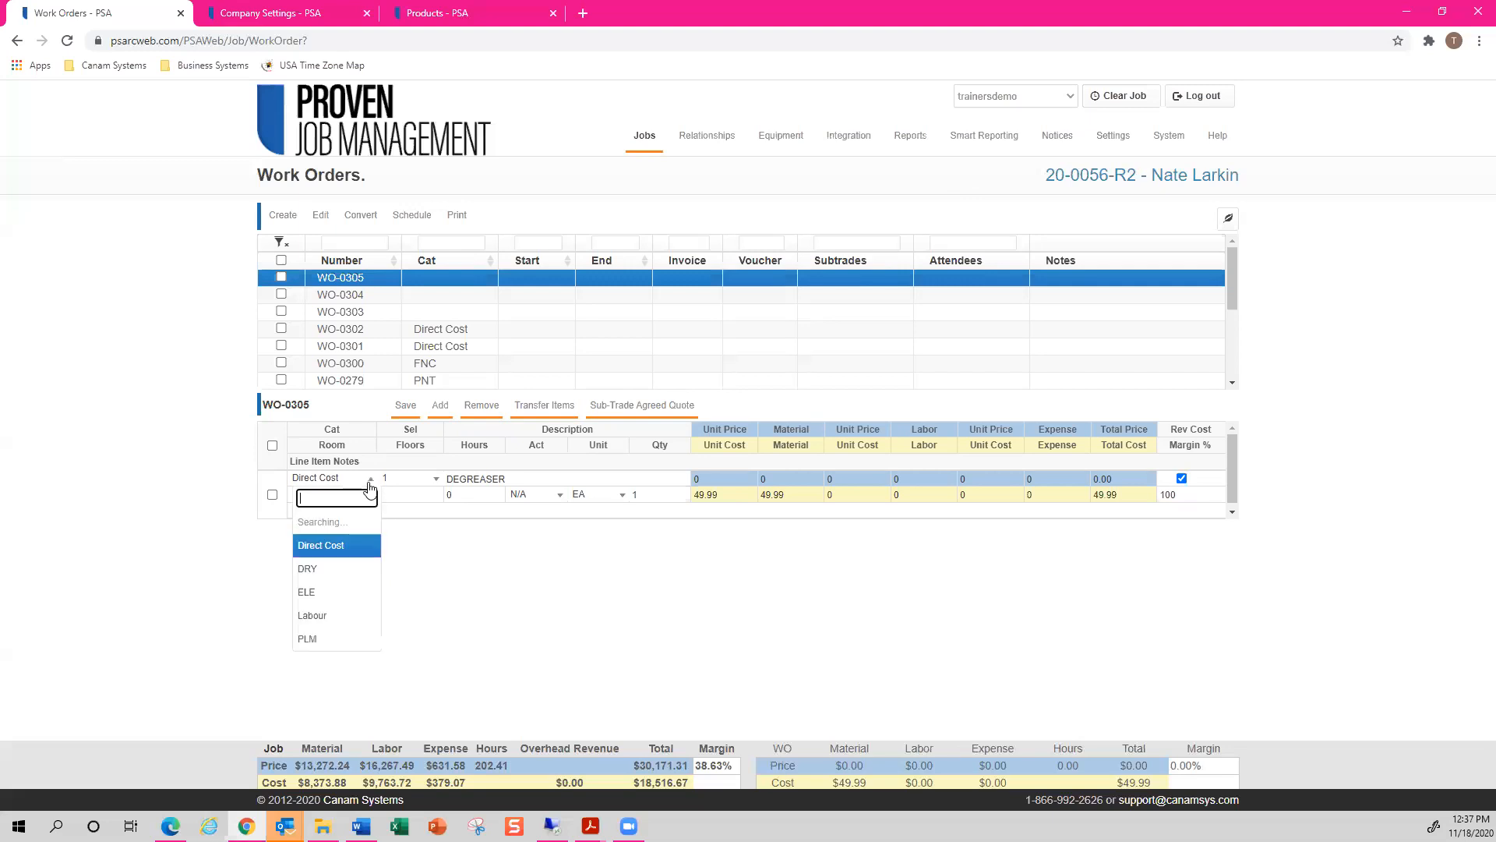
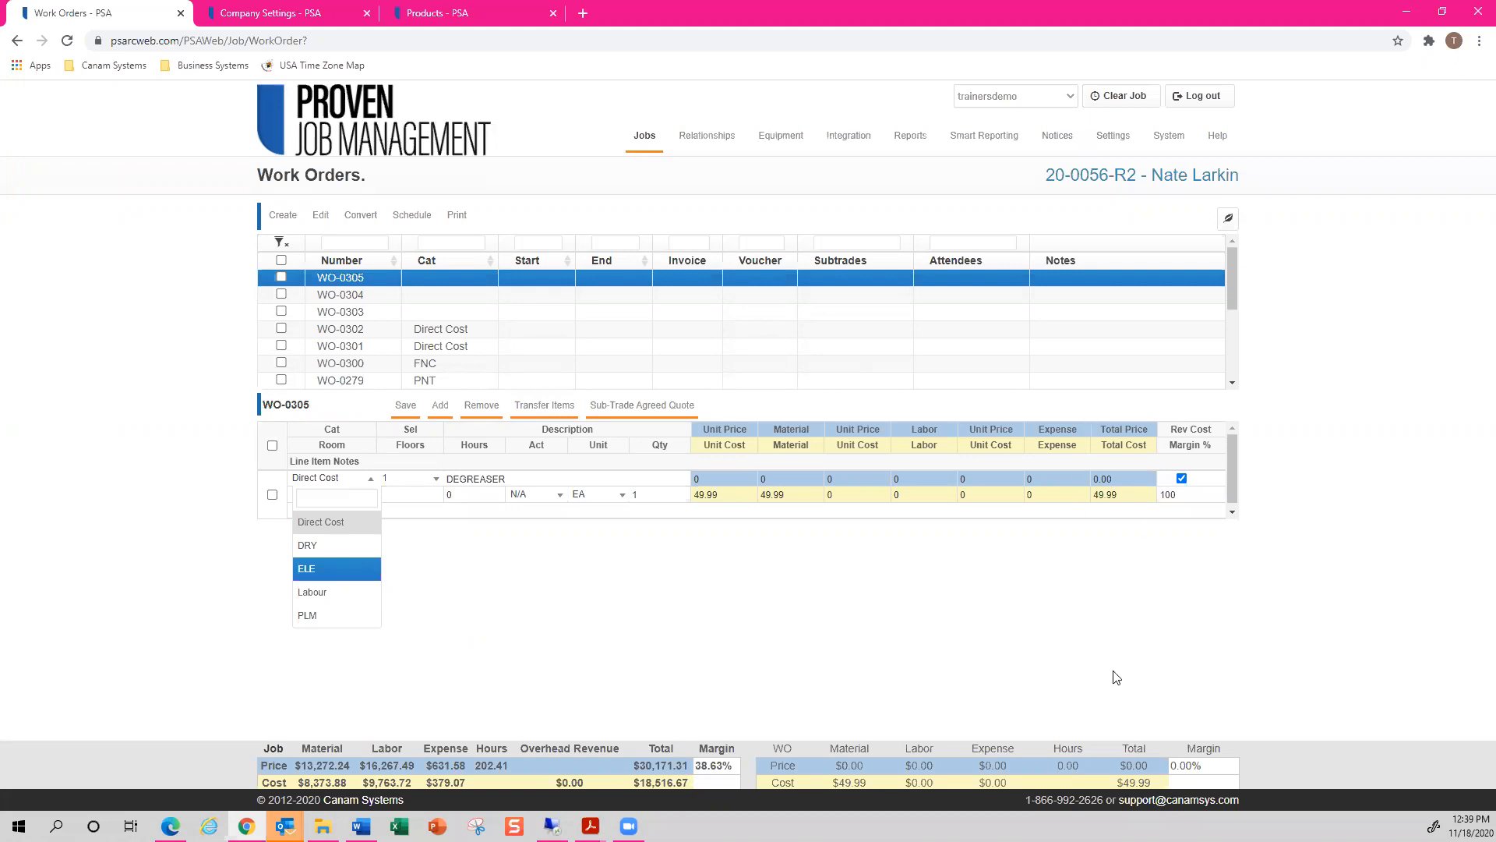
# View the Xactimate section of the company settings, then return to work order WO-0305 and close the DEGREASER item's category list.
pyautogui.click(310, 26)
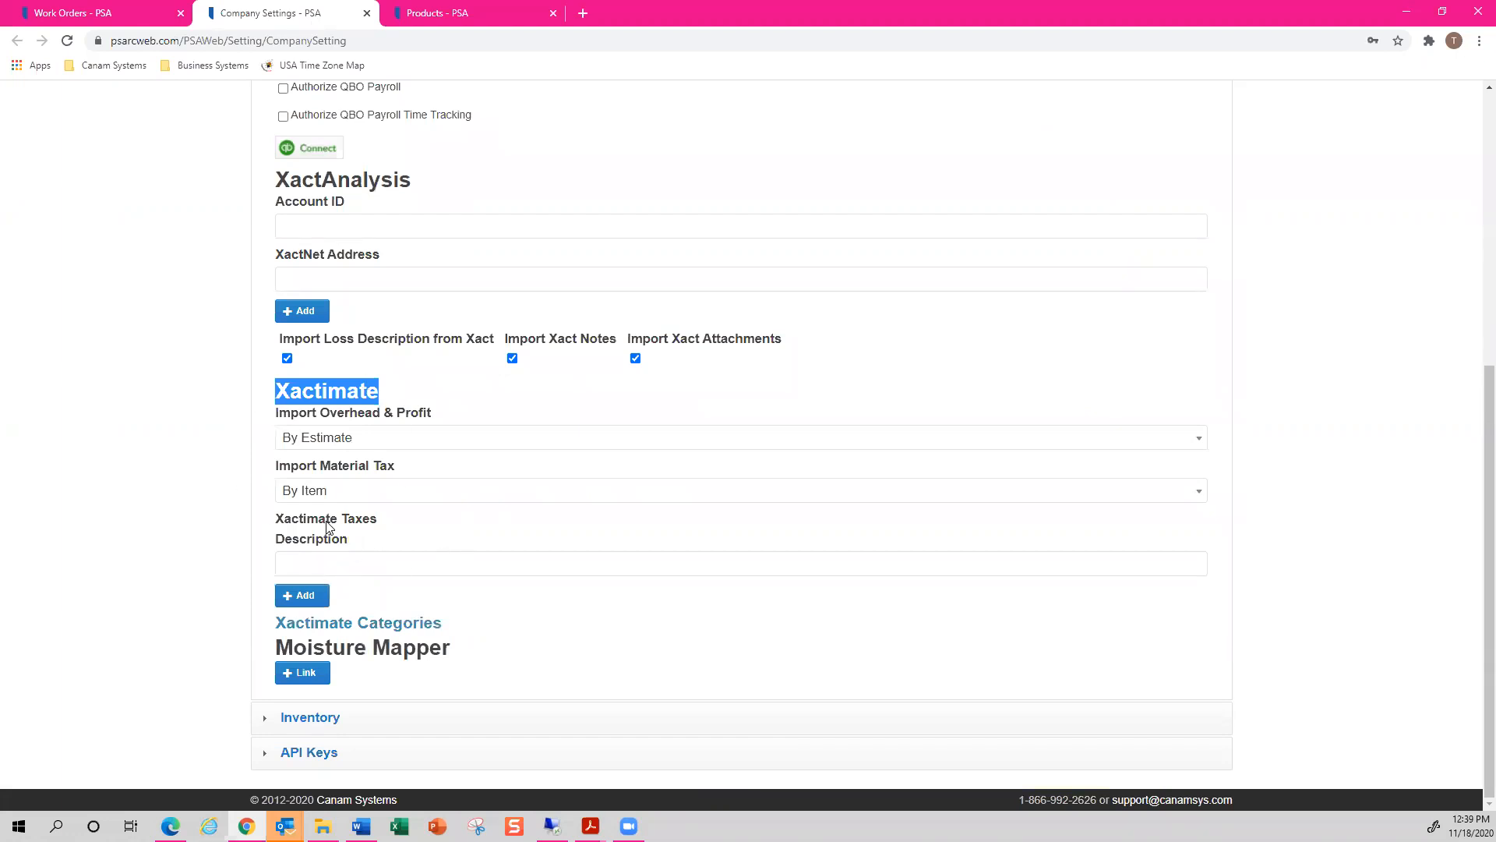
pyautogui.click(125, 13)
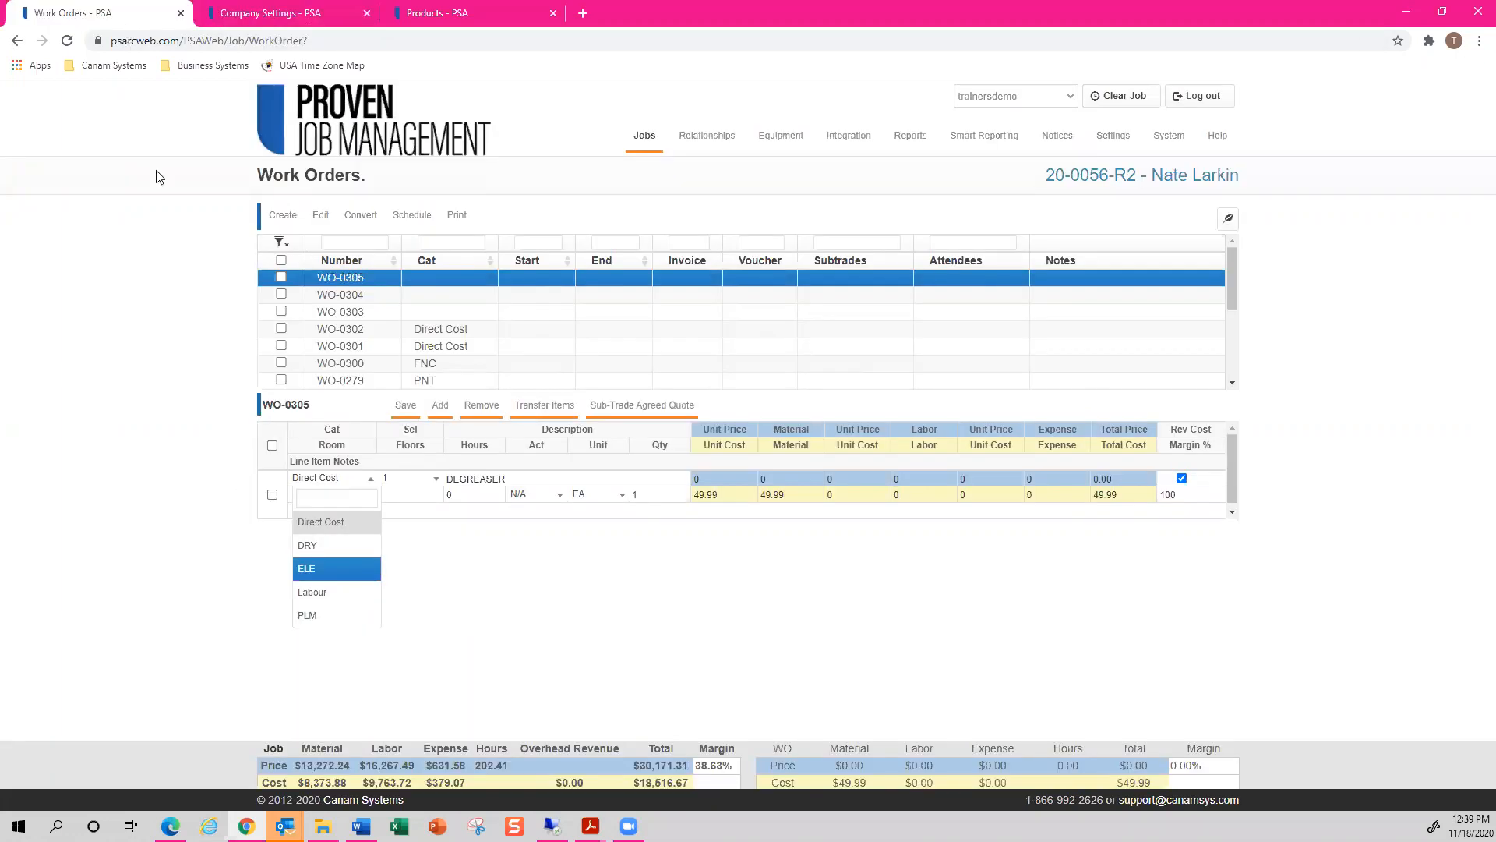
pyautogui.click(198, 478)
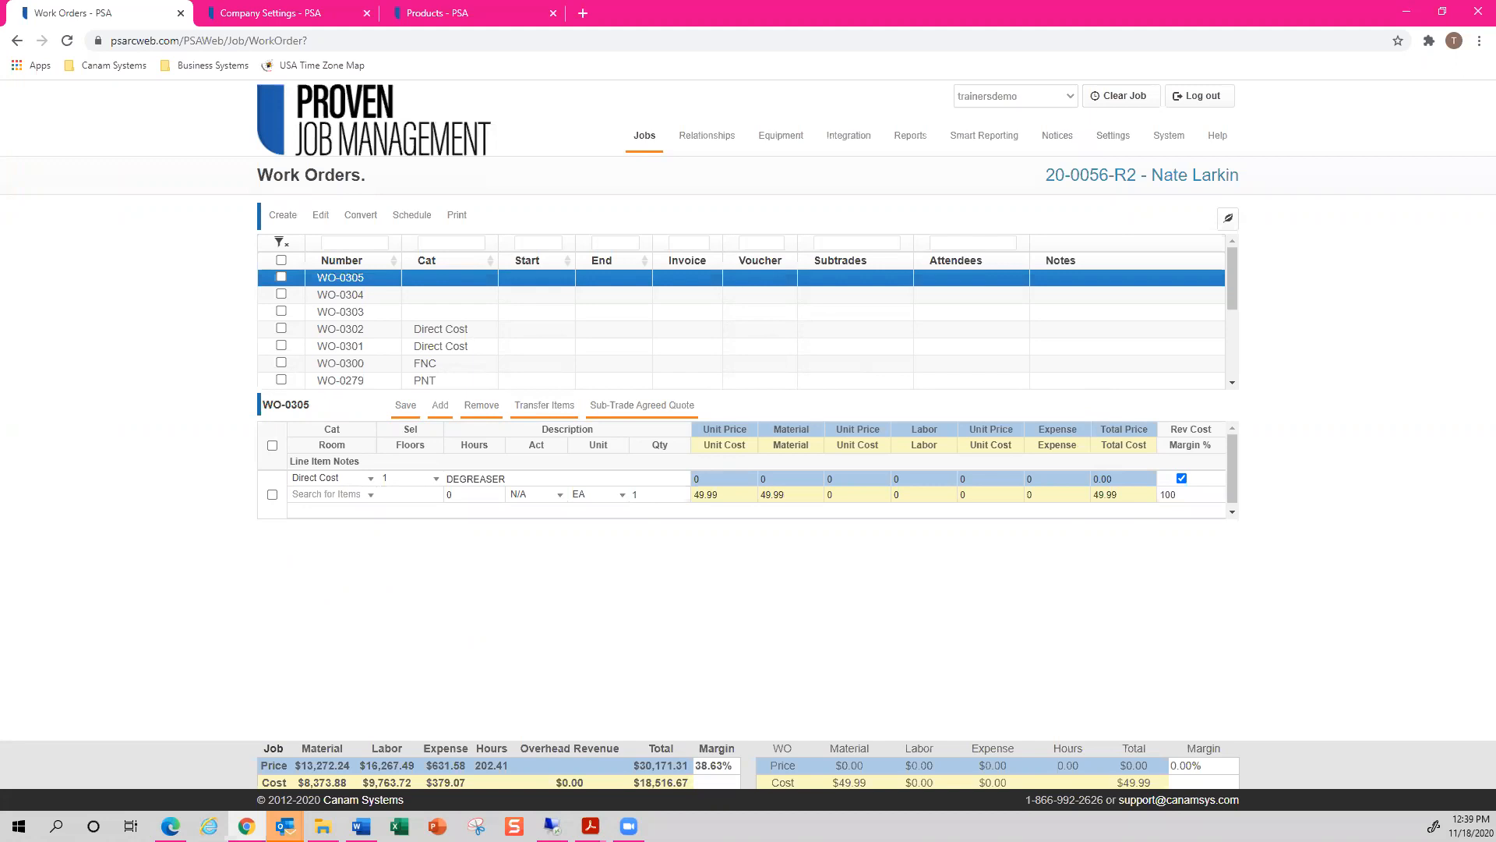
# Open the Xactimate import page for the current job and view its import actions.
pyautogui.hotkey('alt', 'Tab')
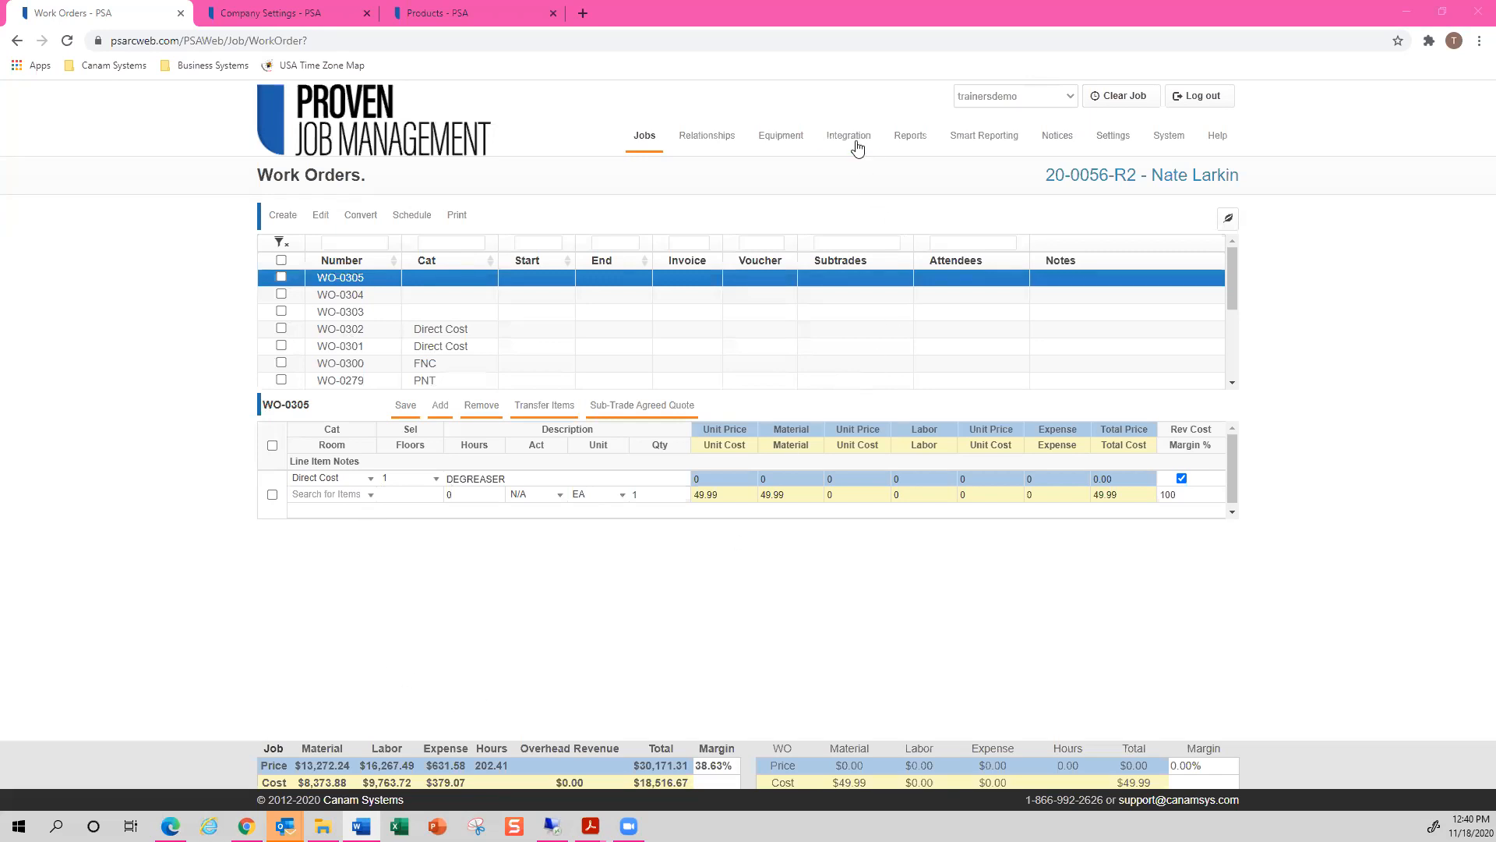
pyautogui.moveTo(858, 144)
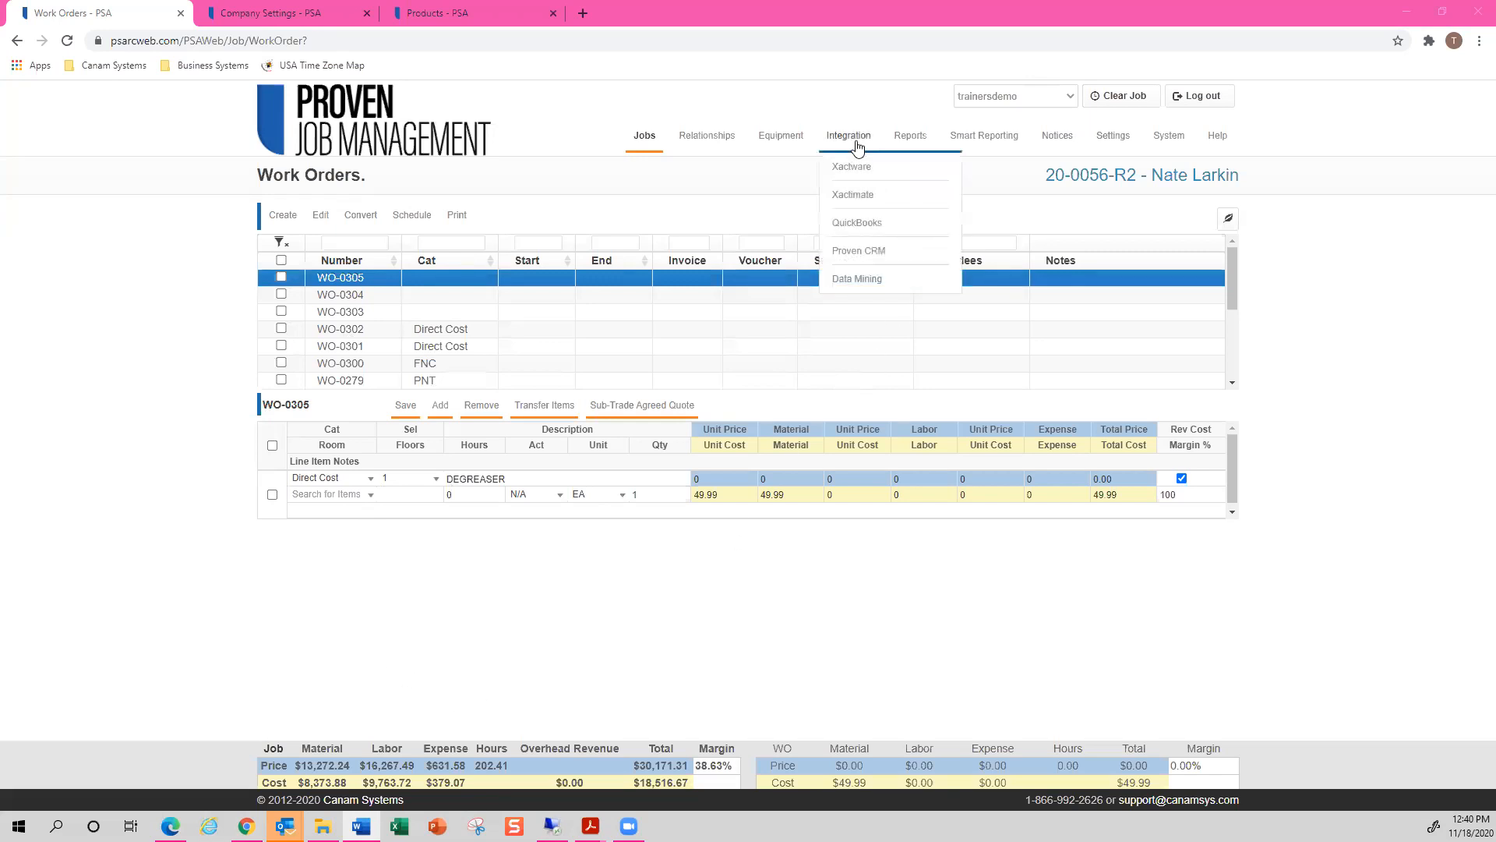
pyautogui.click(862, 203)
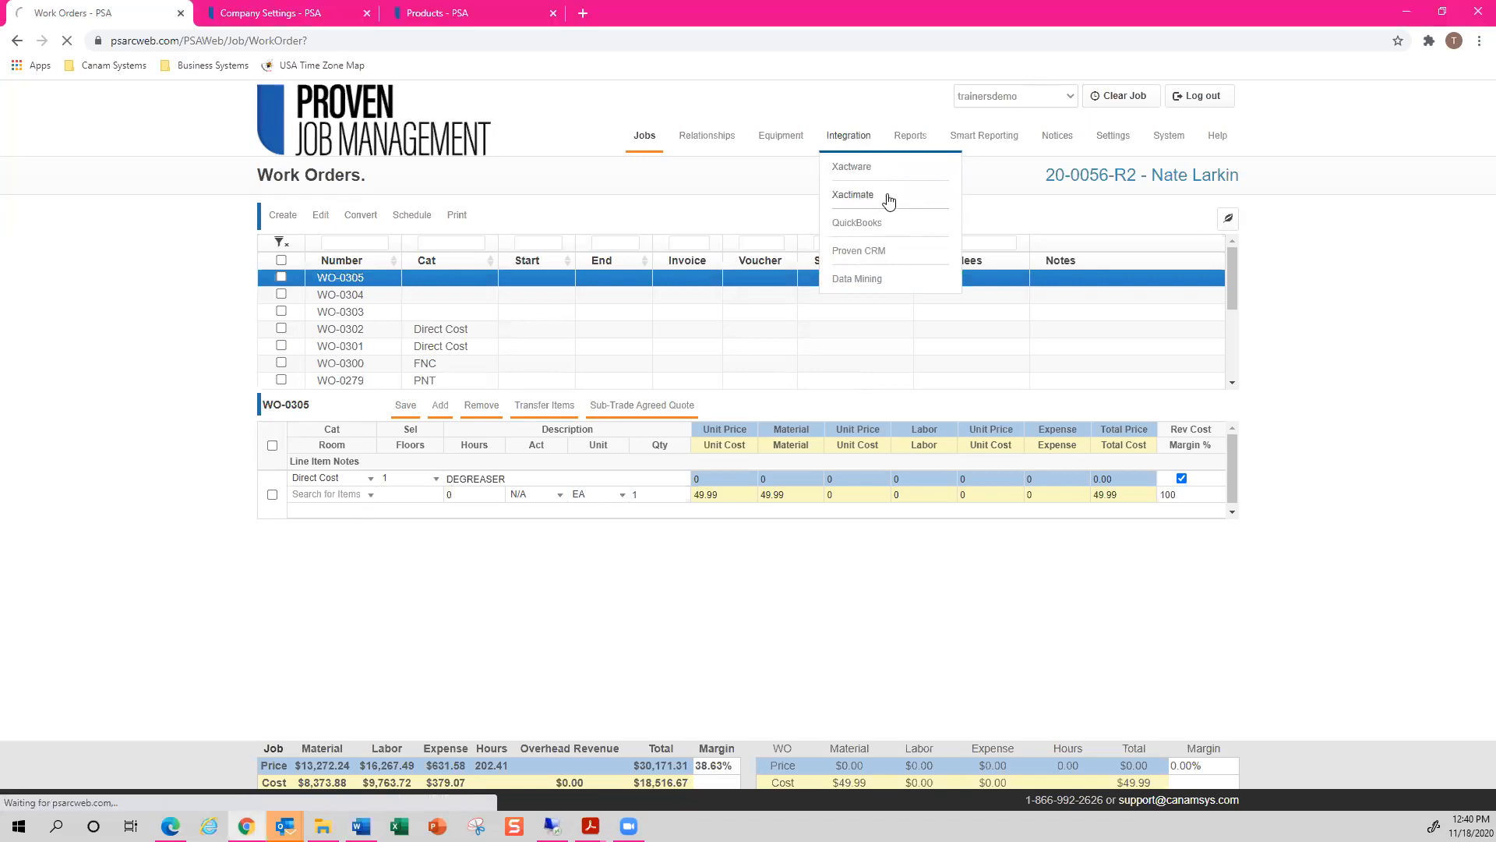
pyautogui.click(888, 198)
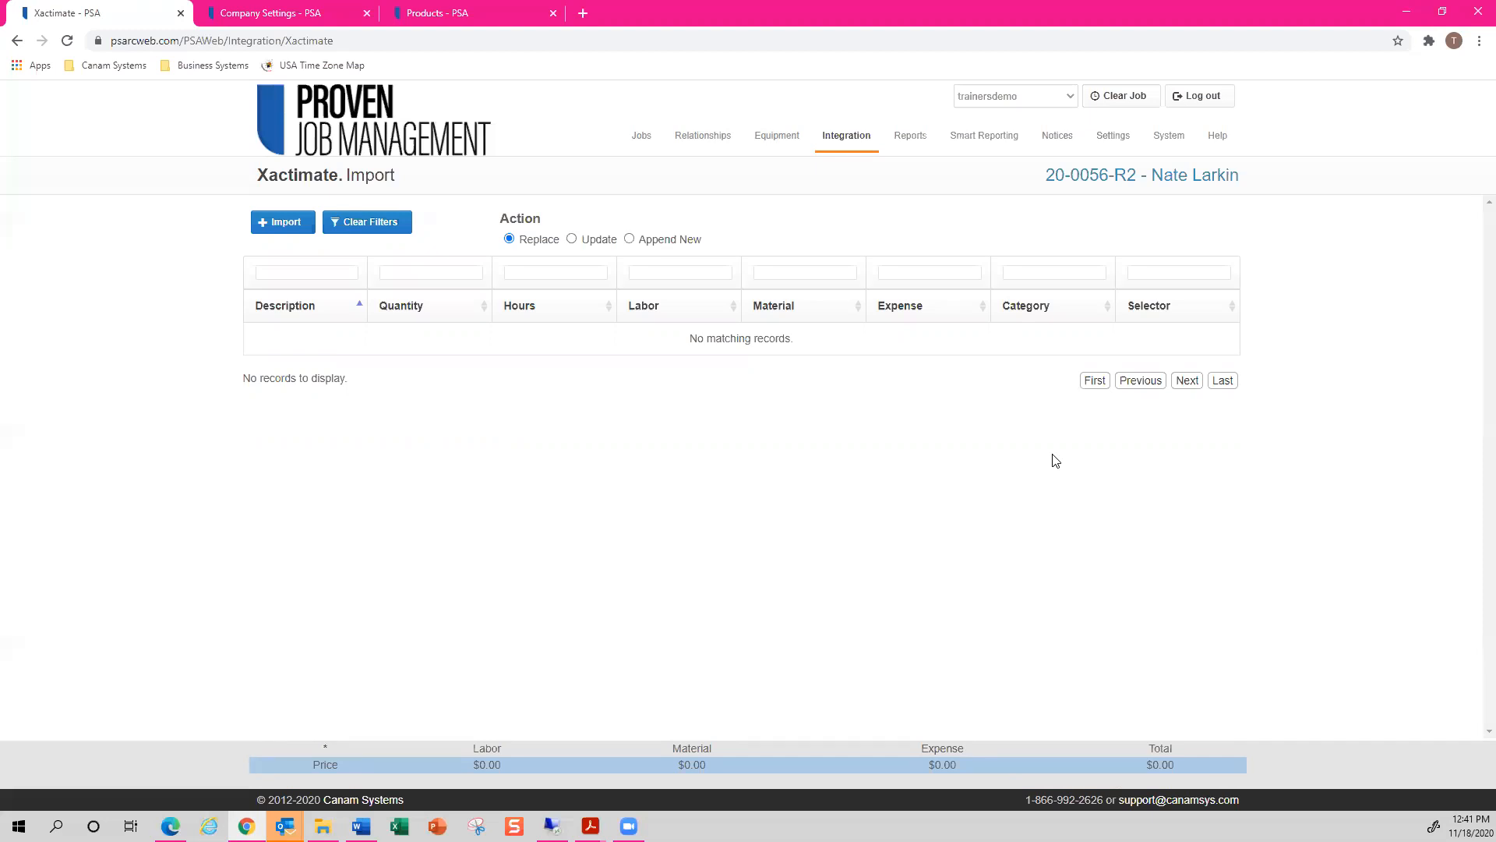
pyautogui.moveTo(853, 142)
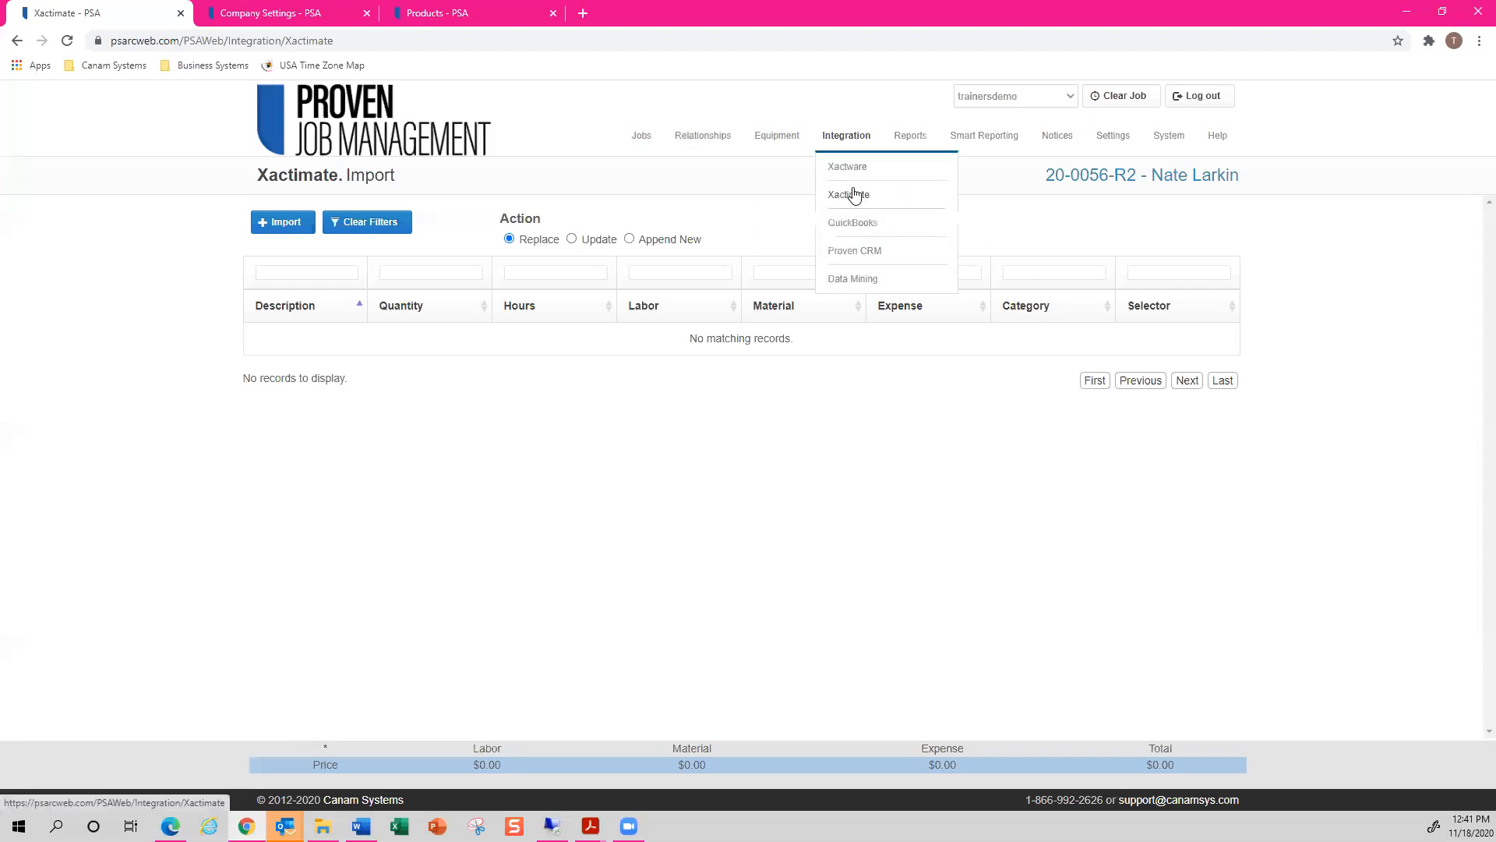